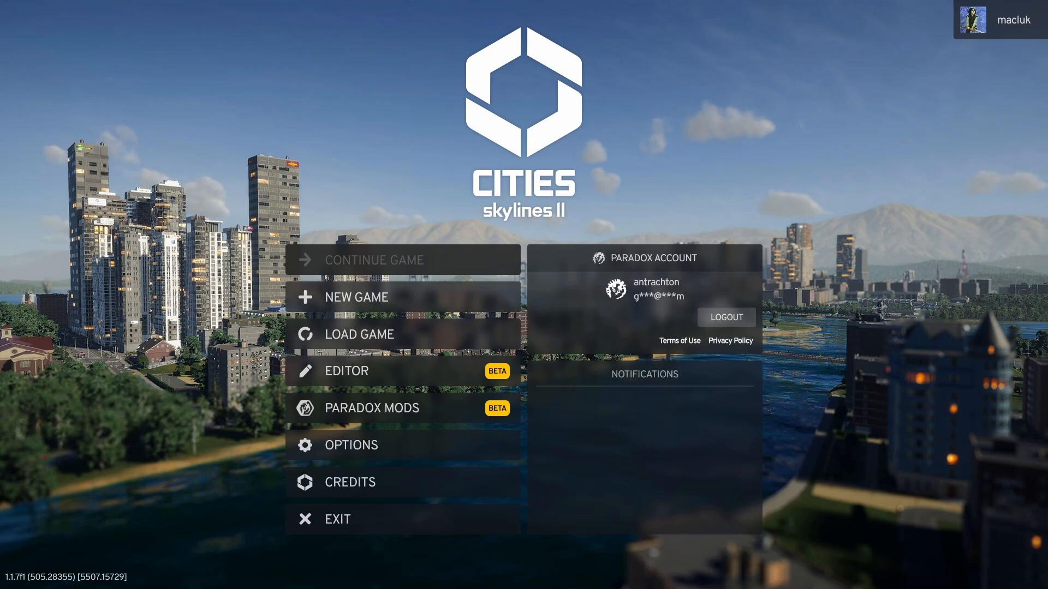
Open the map editor, bring the whole playable area into view and open the map settings.
left_click(371, 373)
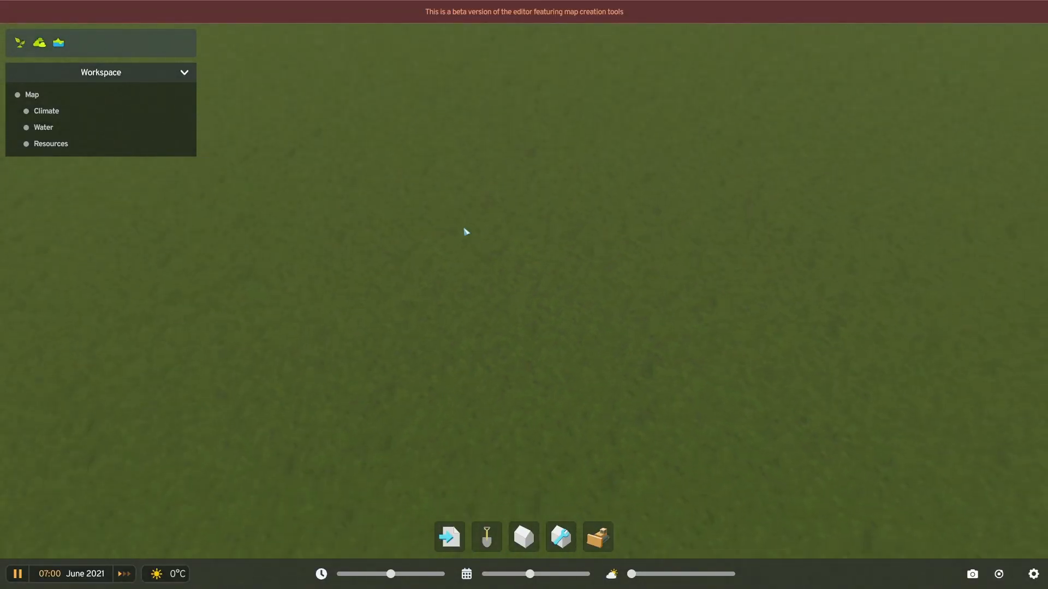
scroll(466, 232, "down", 8)
middle_click_drag(466, 232, 463, 323)
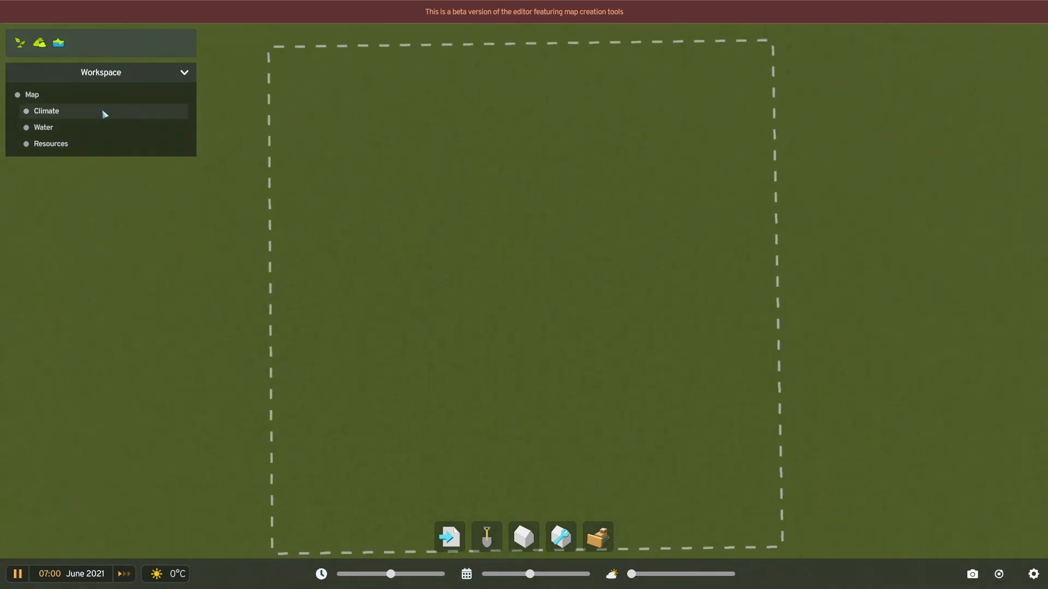
left_click(50, 99)
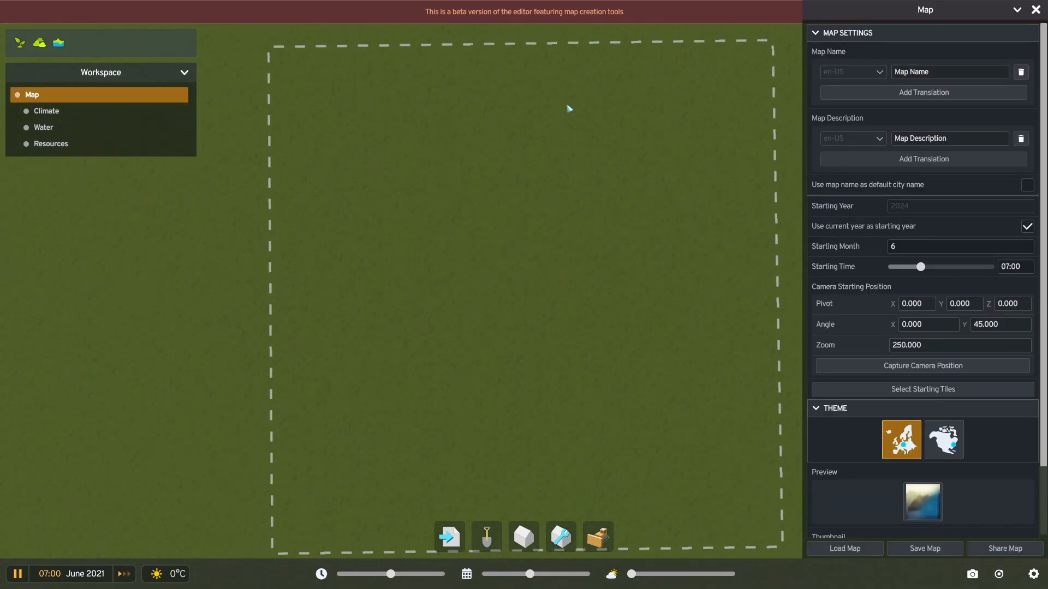
scroll(664, 165, "down", 2)
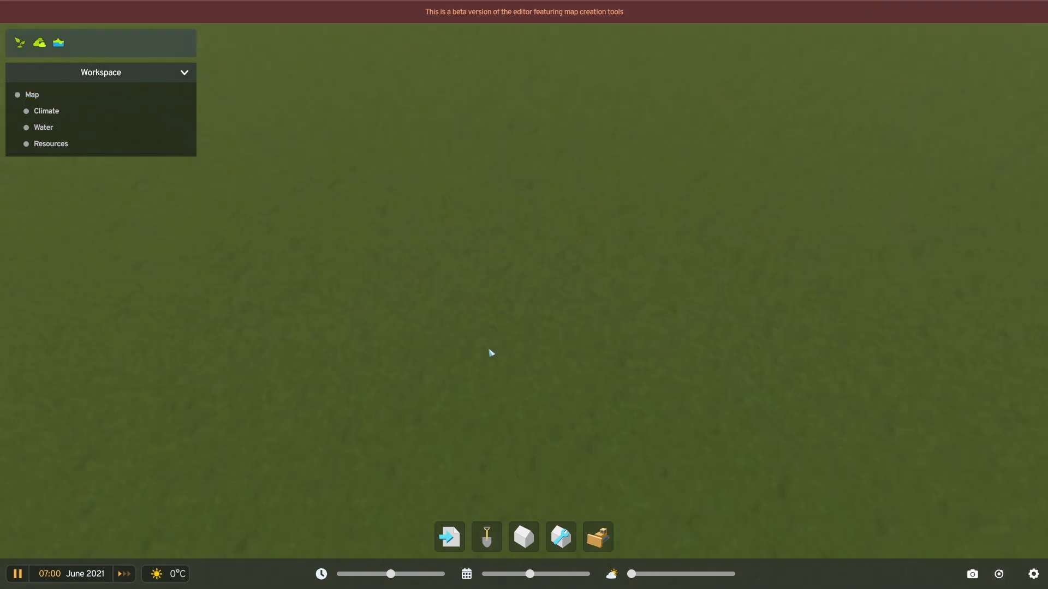
View the dashed playable area from straight above and reopen the map settings.
scroll(489, 350, "down", 3)
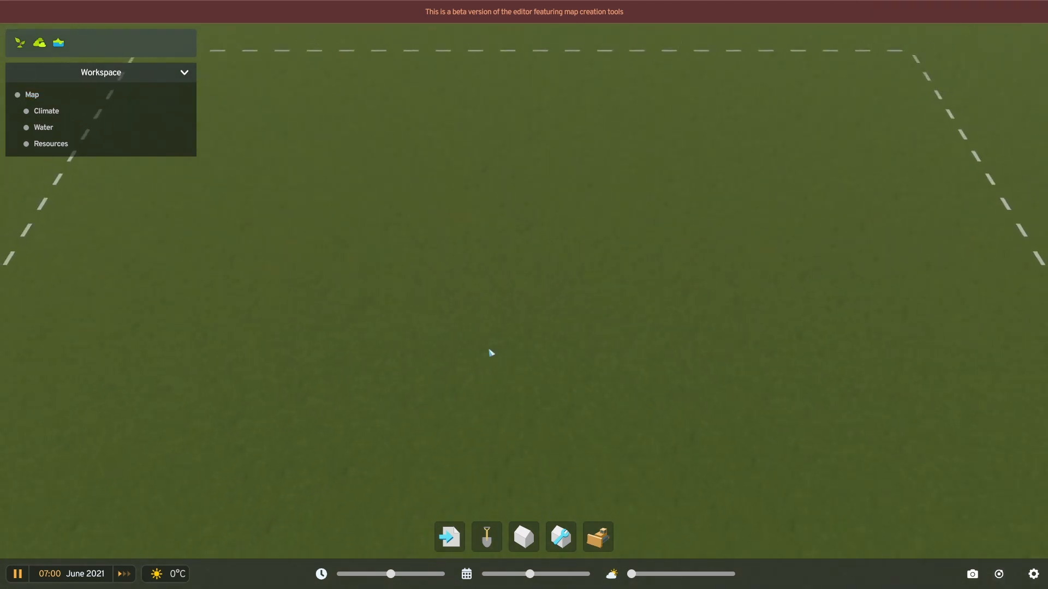
scroll(492, 361, "up", 3)
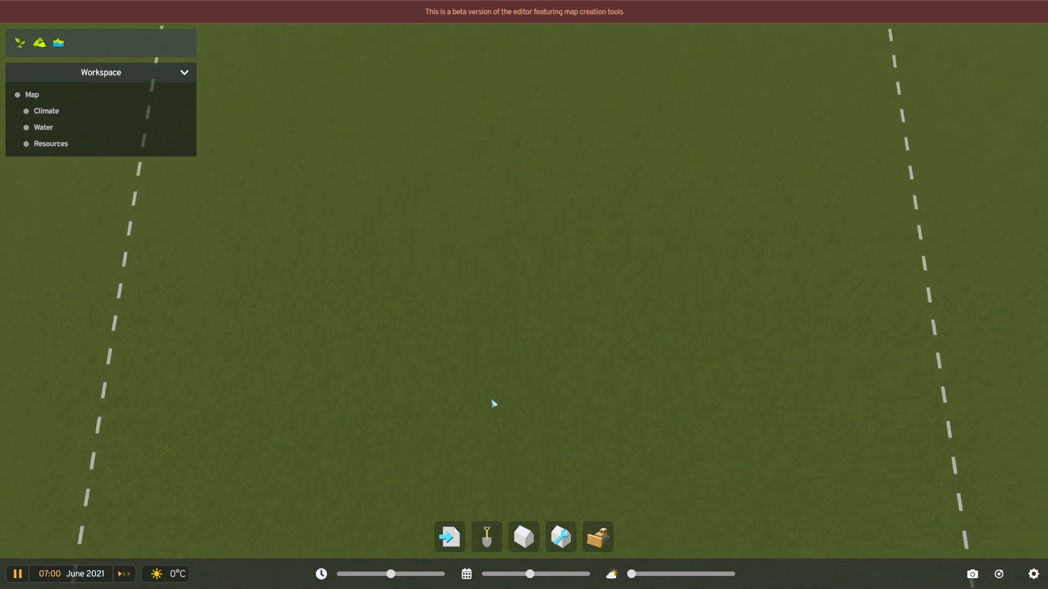
middle_click_drag(491, 401, 495, 427)
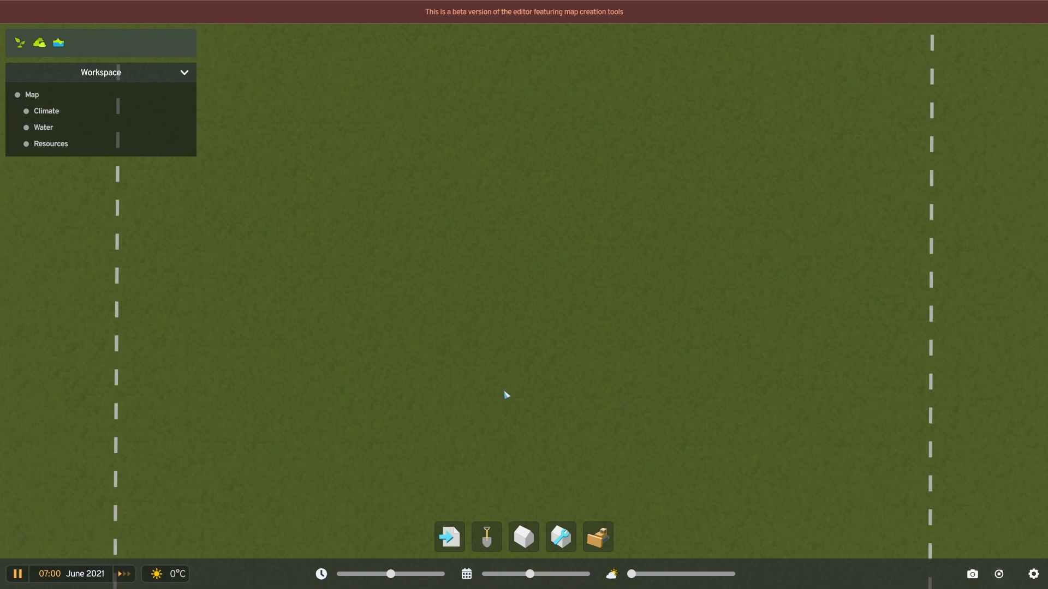
scroll(498, 385, "down", 3)
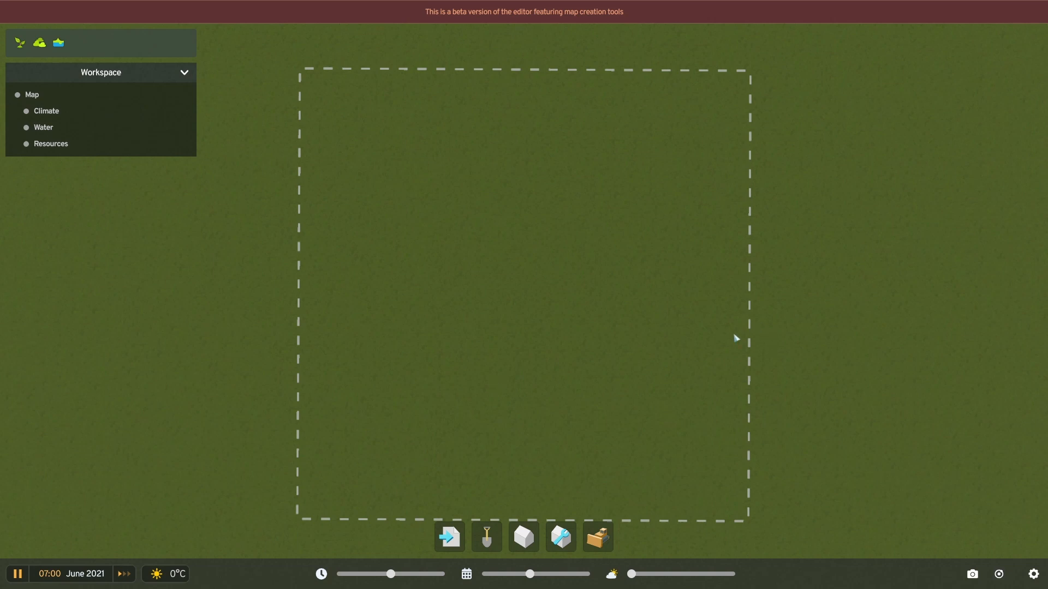
left_click(55, 95)
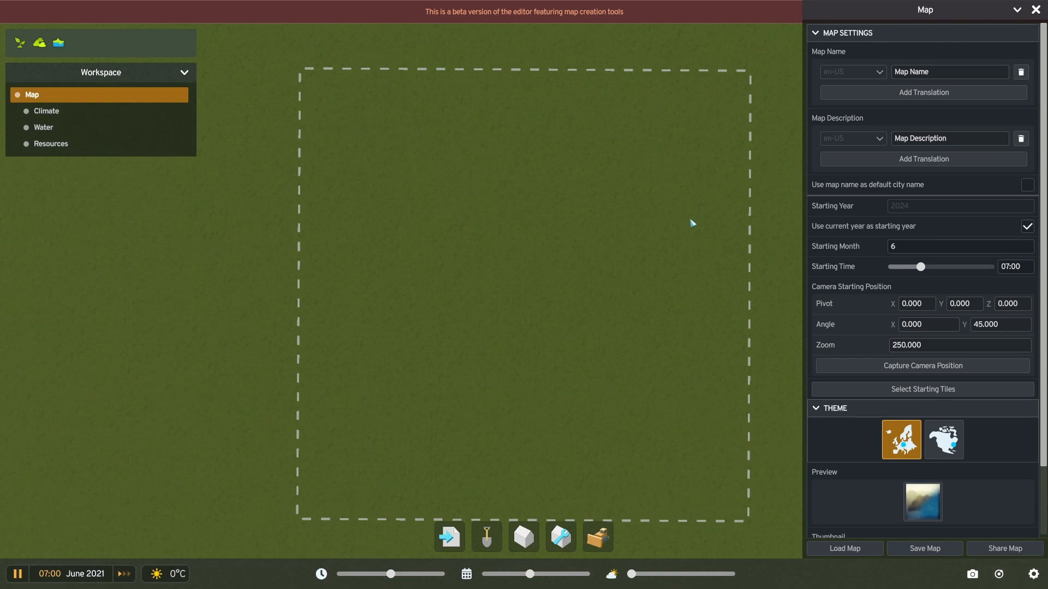
scroll(692, 223, "down", 3)
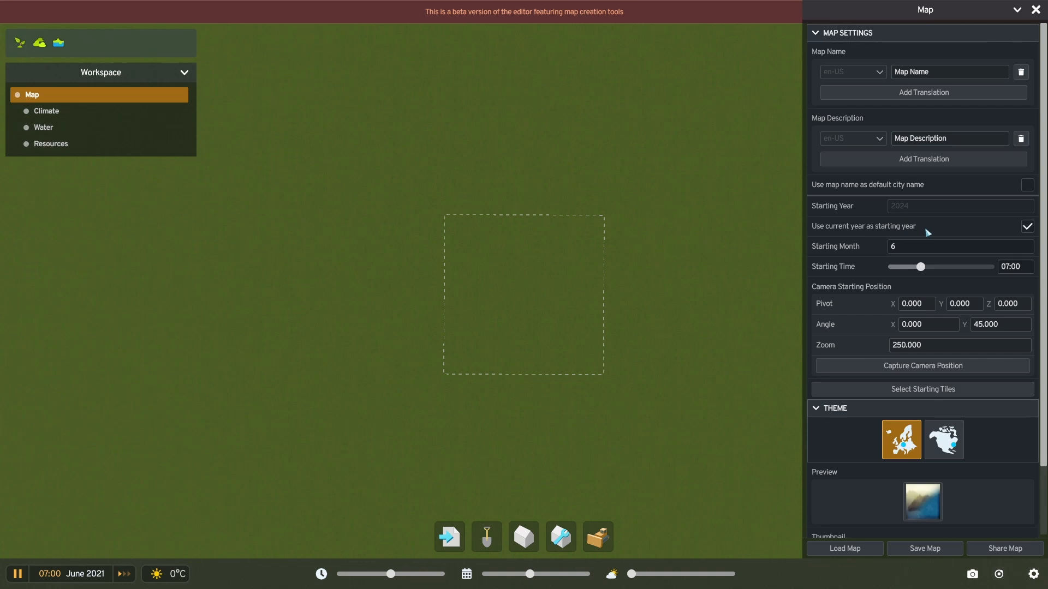
Turn off using the current year as the starting year and set the starting year to 20.
left_click(1028, 228)
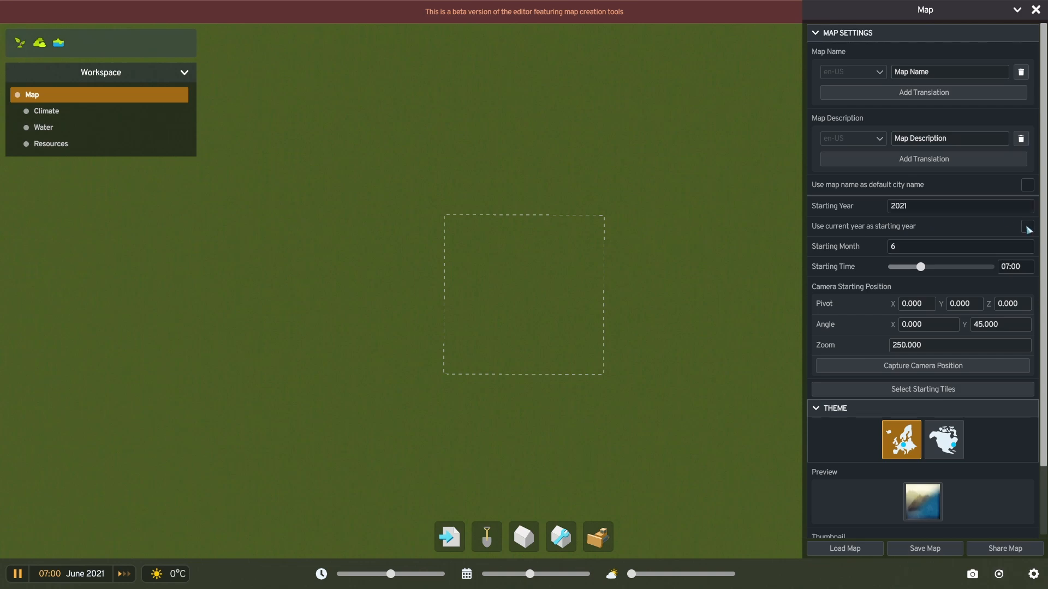
left_click(910, 206)
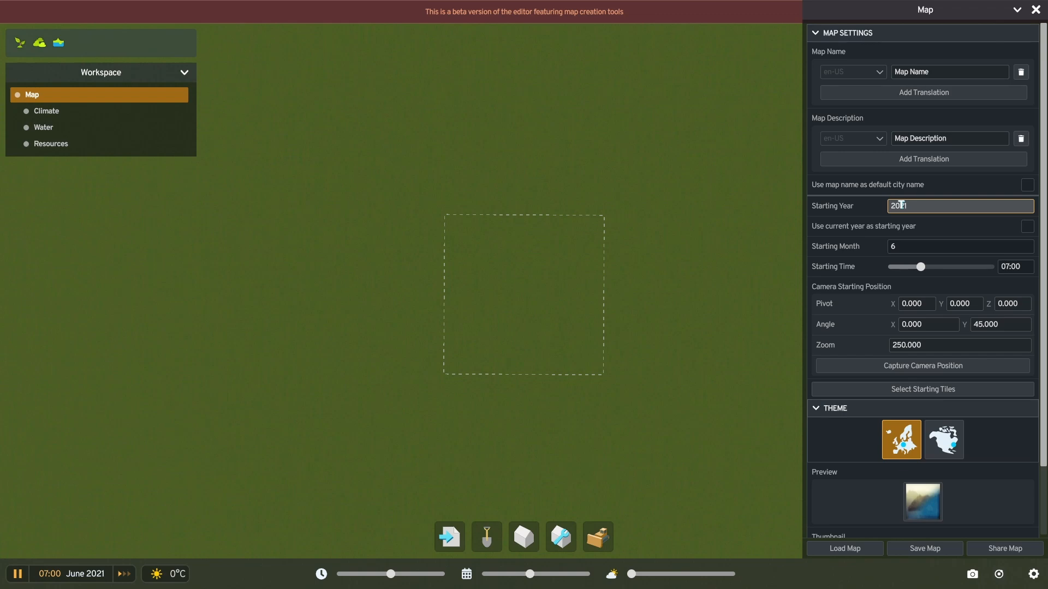
left_click_drag(915, 204, 874, 214)
left_click_drag(885, 207, 229, 241)
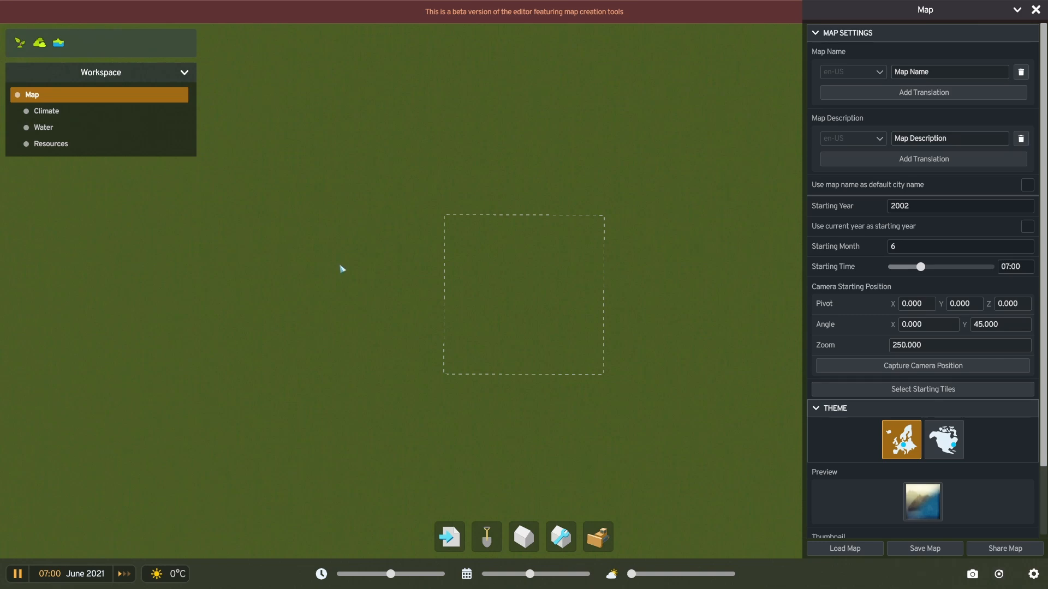
left_click(917, 207)
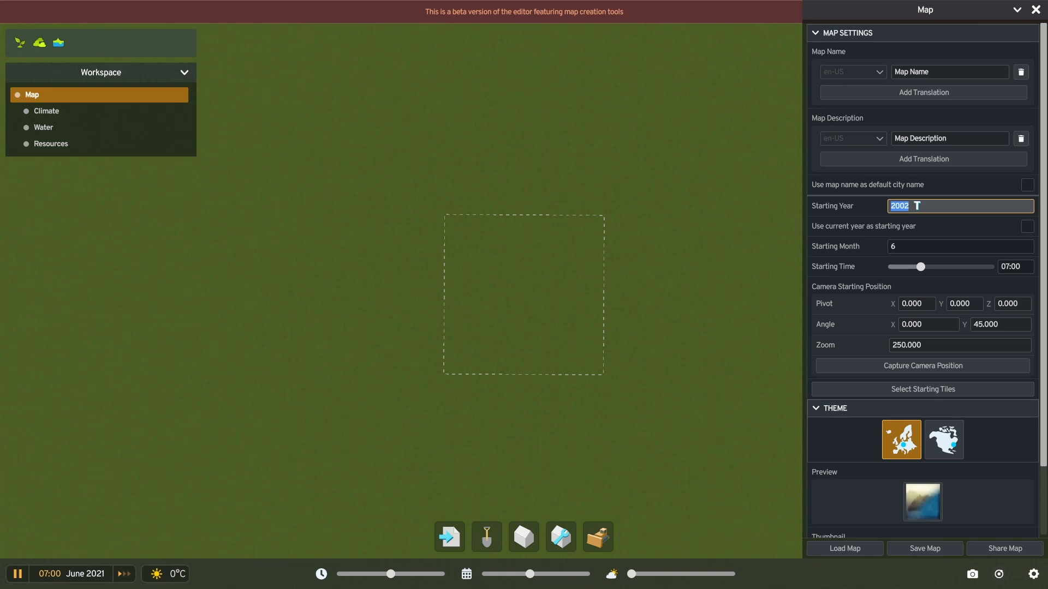
type("20")
Set the map's starting month to 2 and its starting time to 08:30.
left_click(909, 247)
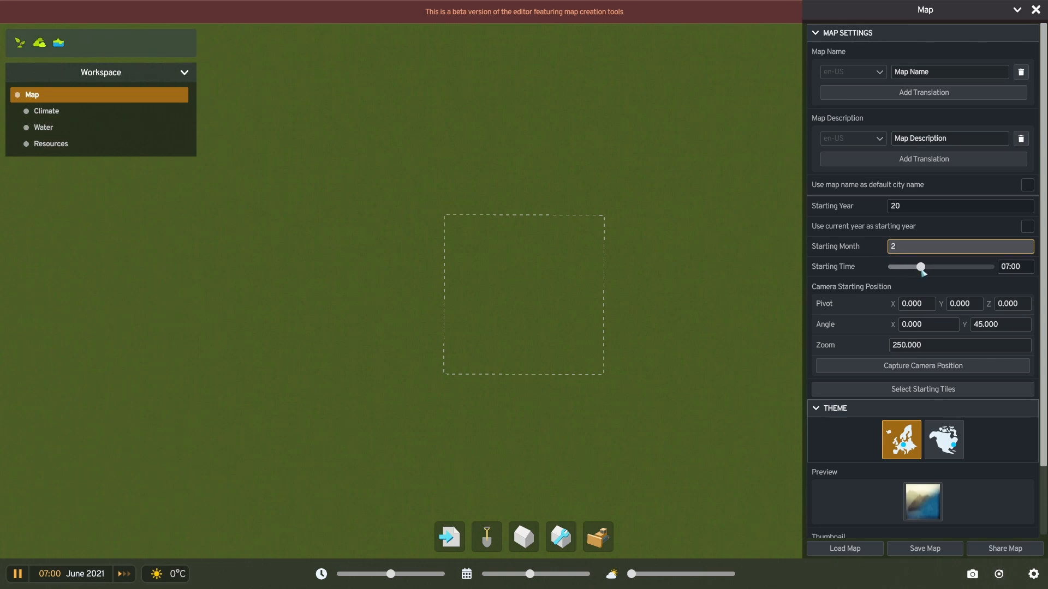
left_click_drag(921, 268, 932, 274)
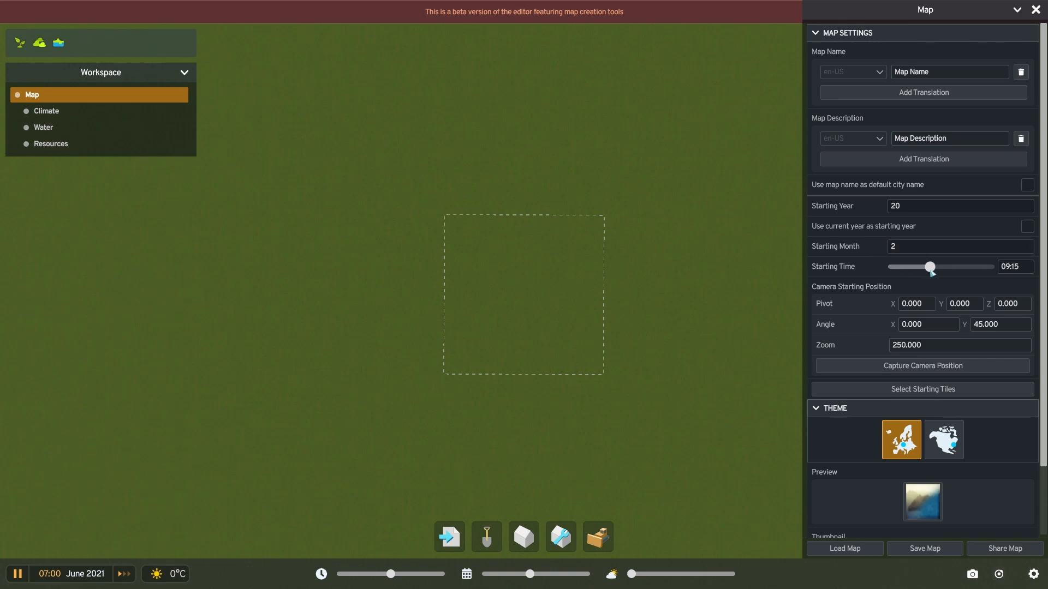
left_click_drag(933, 272, 939, 278)
left_click_drag(940, 269, 930, 271)
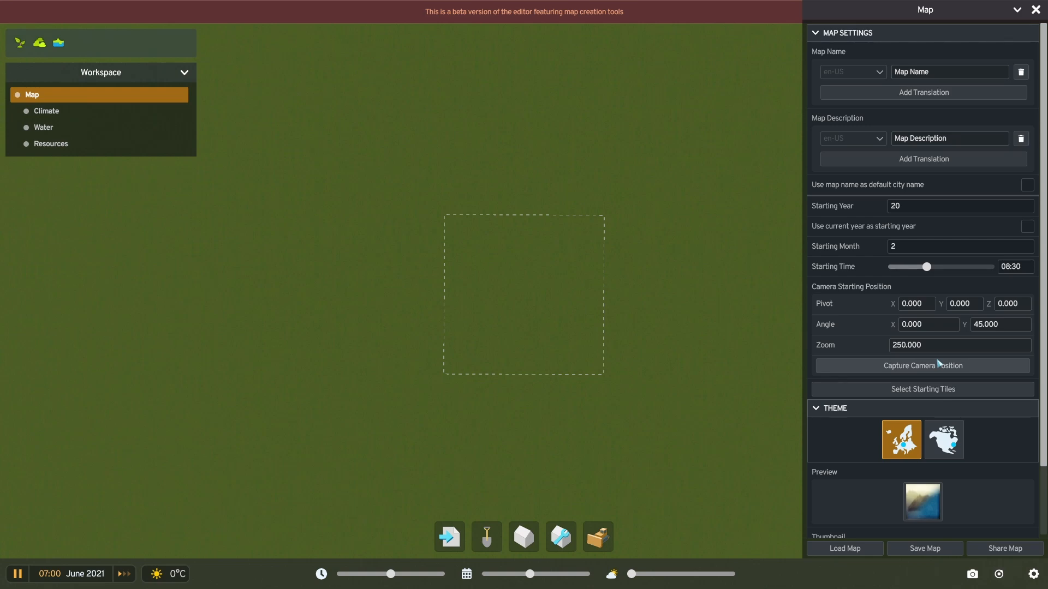
Load the saved map GotoIslands, discarding the unsaved changes to the blank map.
scroll(900, 365, "down", 2)
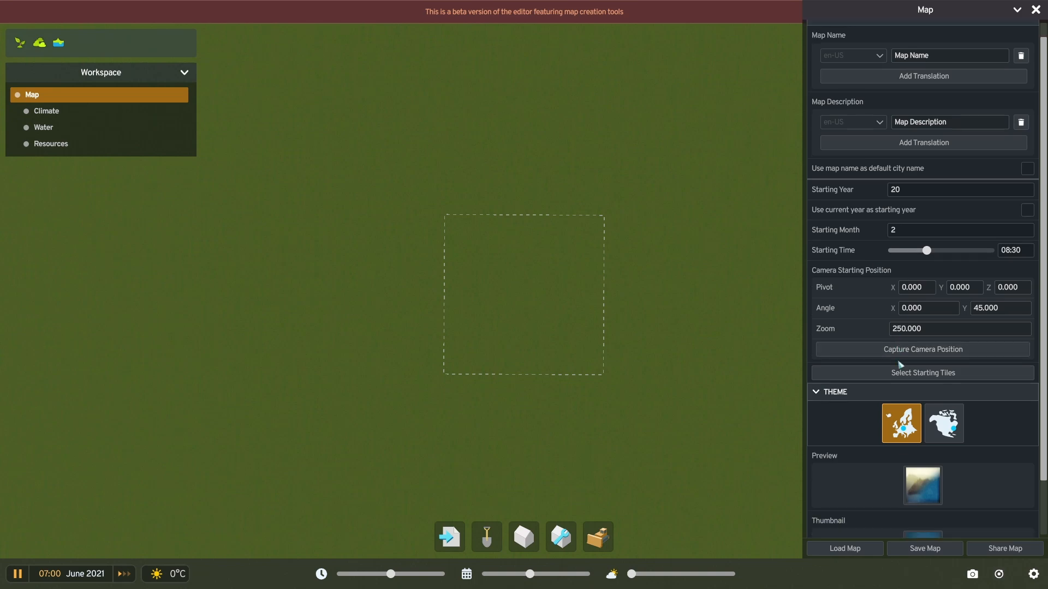
scroll(900, 364, "down", 1)
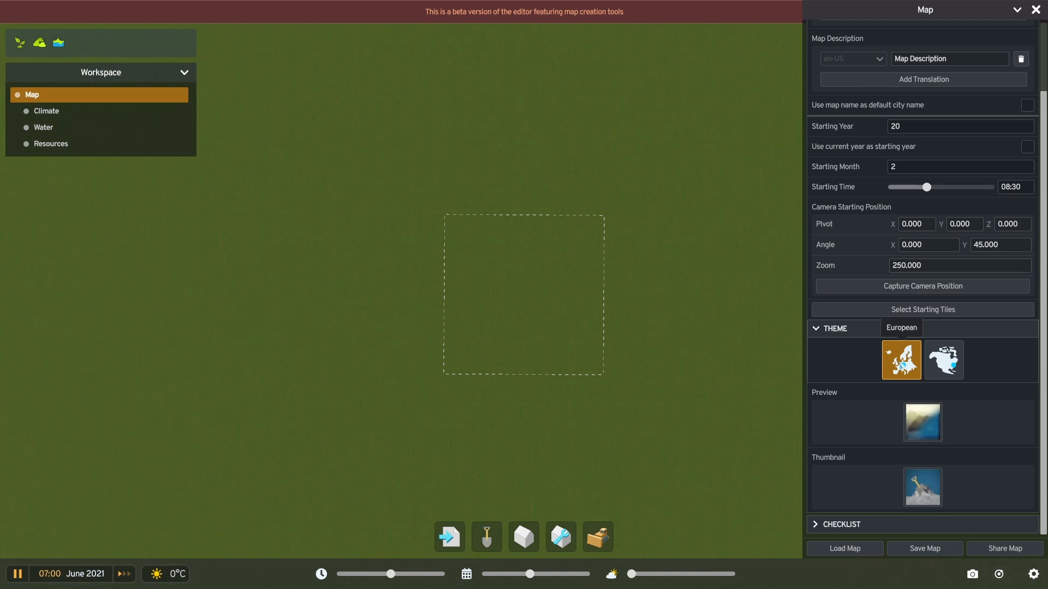
left_click(858, 553)
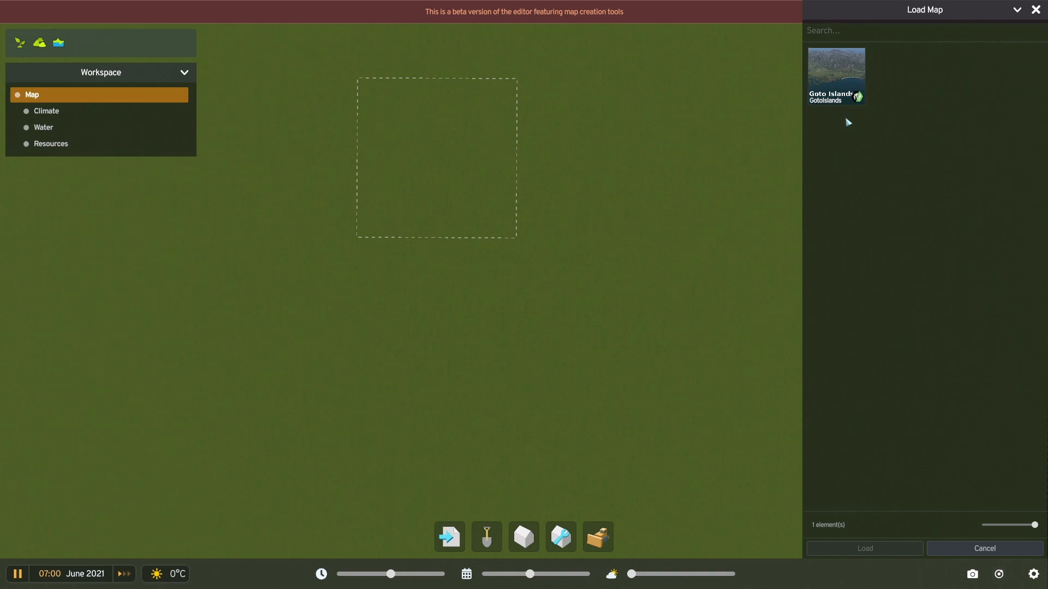
left_click(832, 87)
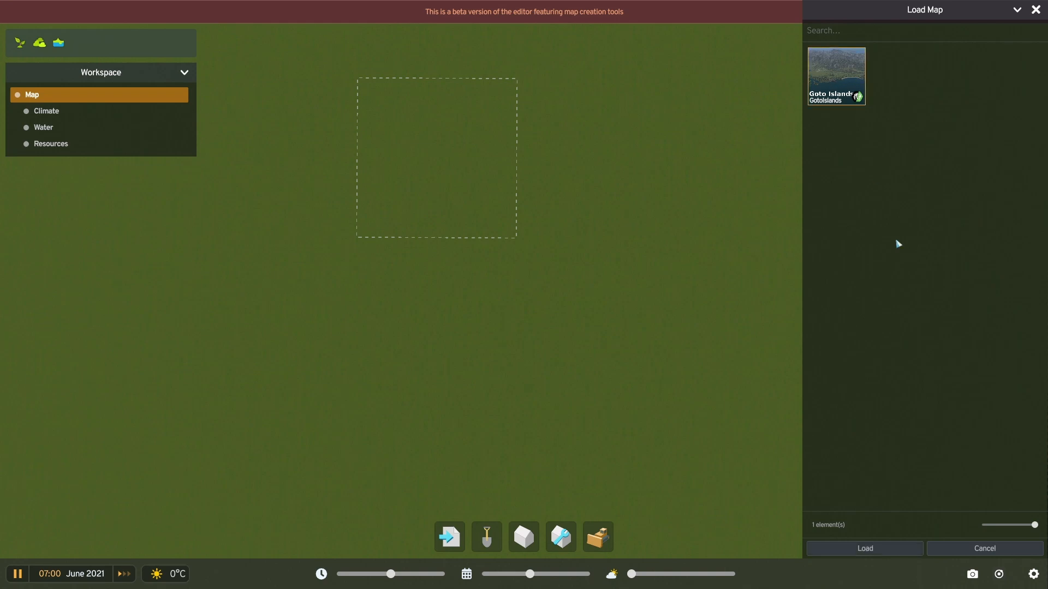
left_click(894, 545)
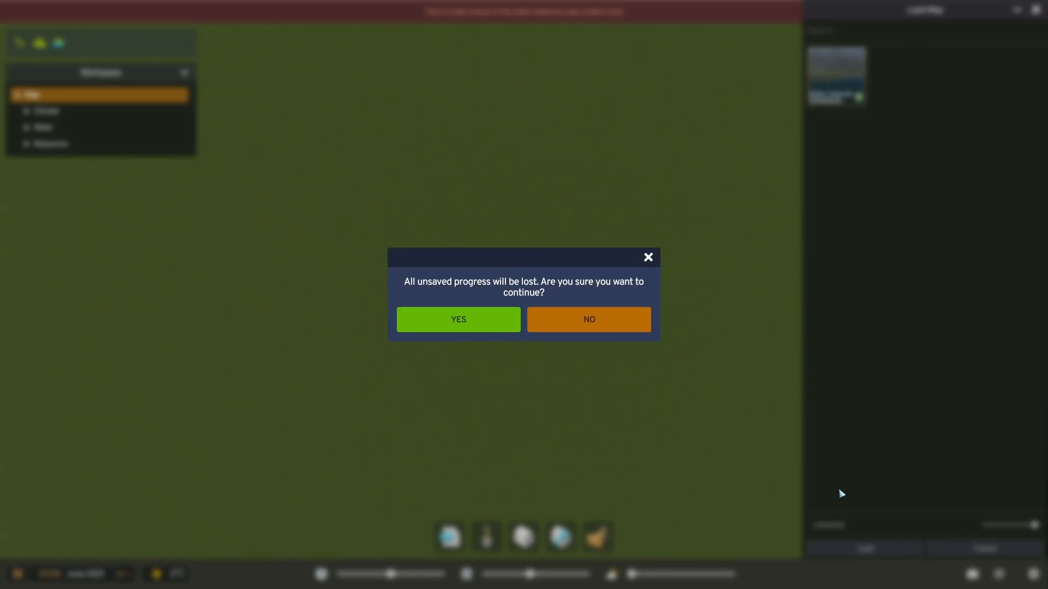
left_click(470, 319)
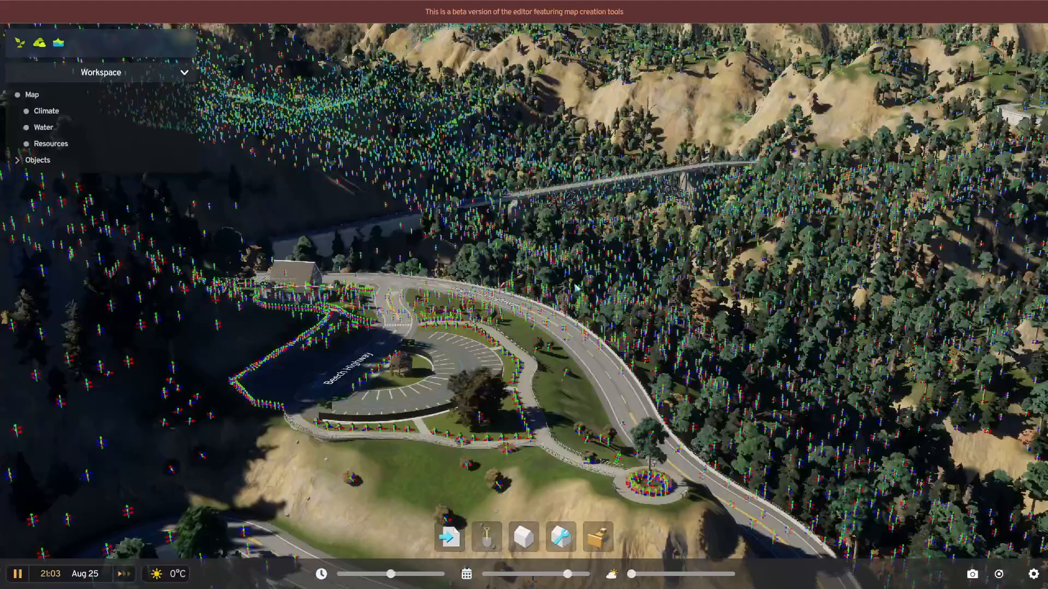
Look over the parking area beside Beech Highway and open the loaded map's settings.
middle_click_drag(578, 339, 591, 357)
scroll(485, 388, "up", 1)
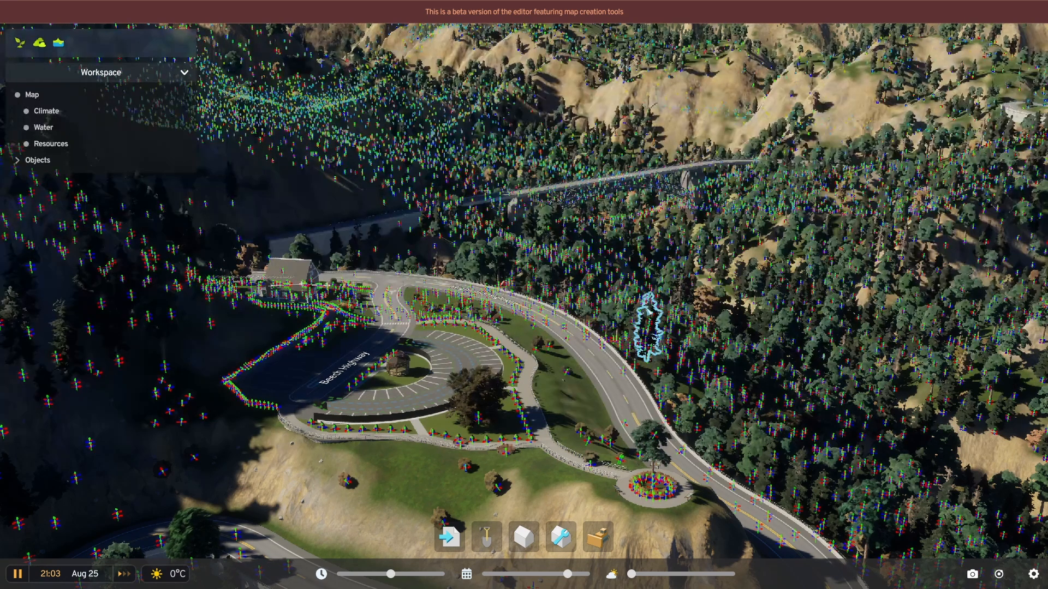
scroll(644, 336, "down", 2)
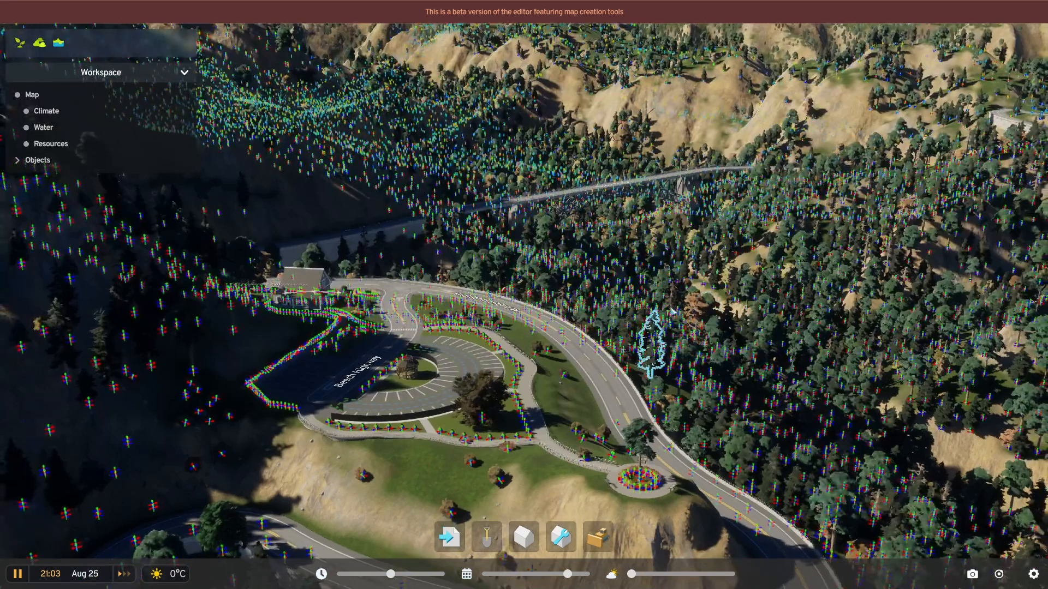
left_click(38, 96)
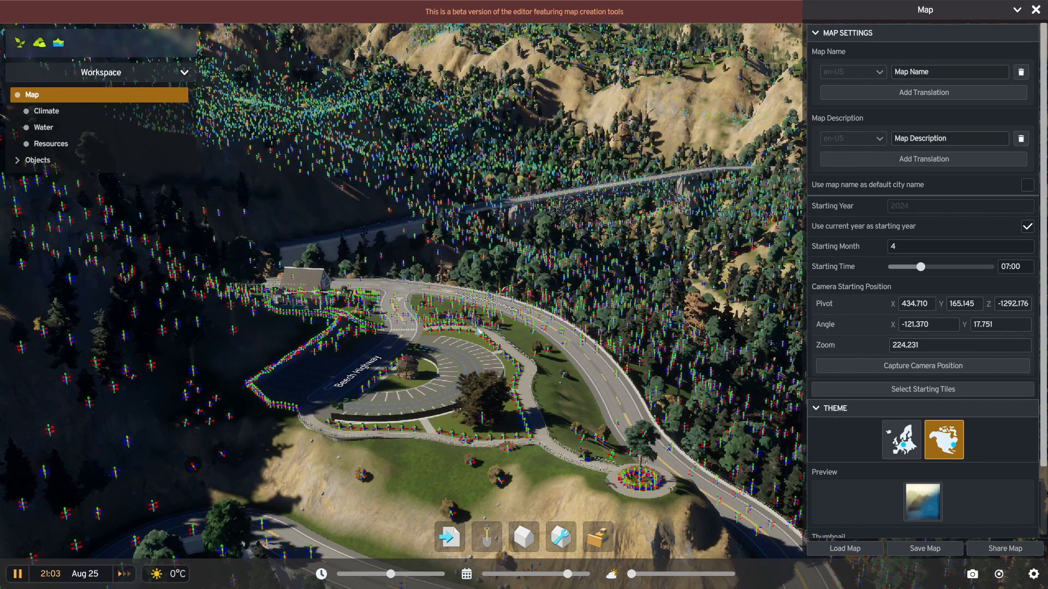
Examine the forested terrain, the bridge, and the roads and railways around the Hemlock Highway roundabout.
scroll(491, 358, "up", 10)
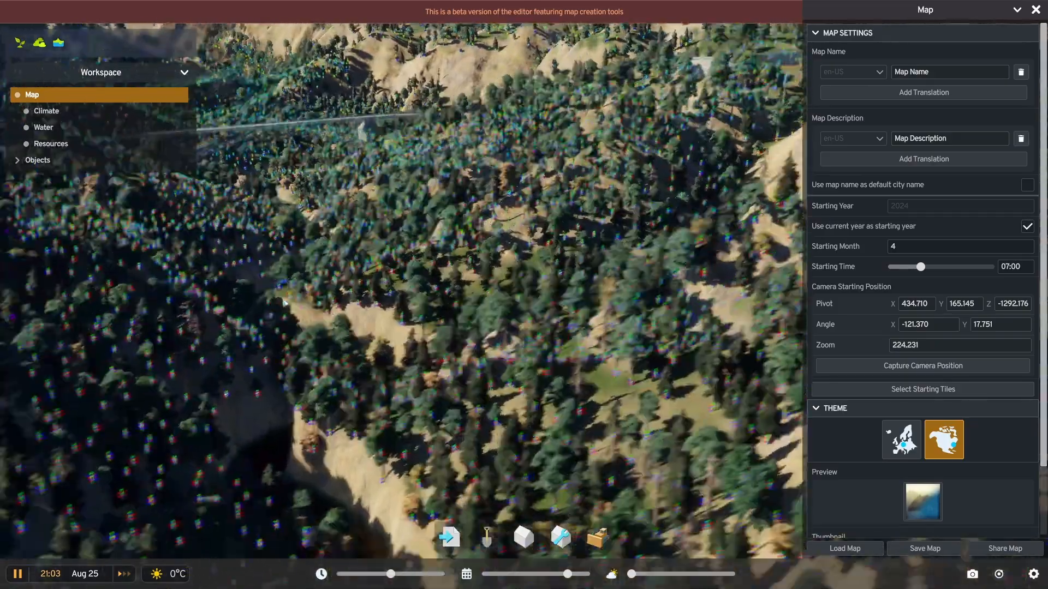
middle_click_drag(278, 307, 434, 3)
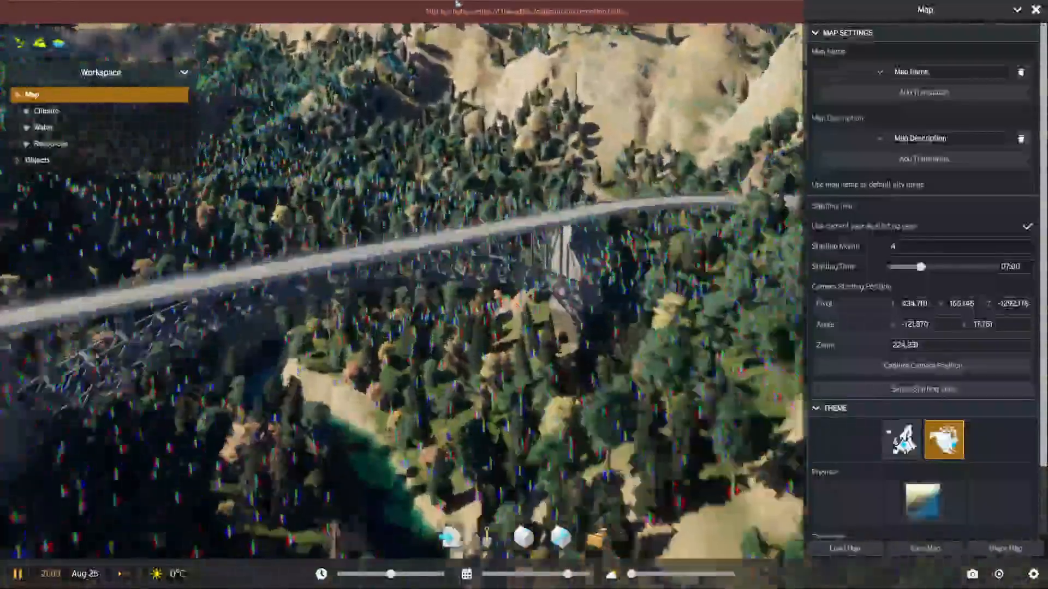
key("s")
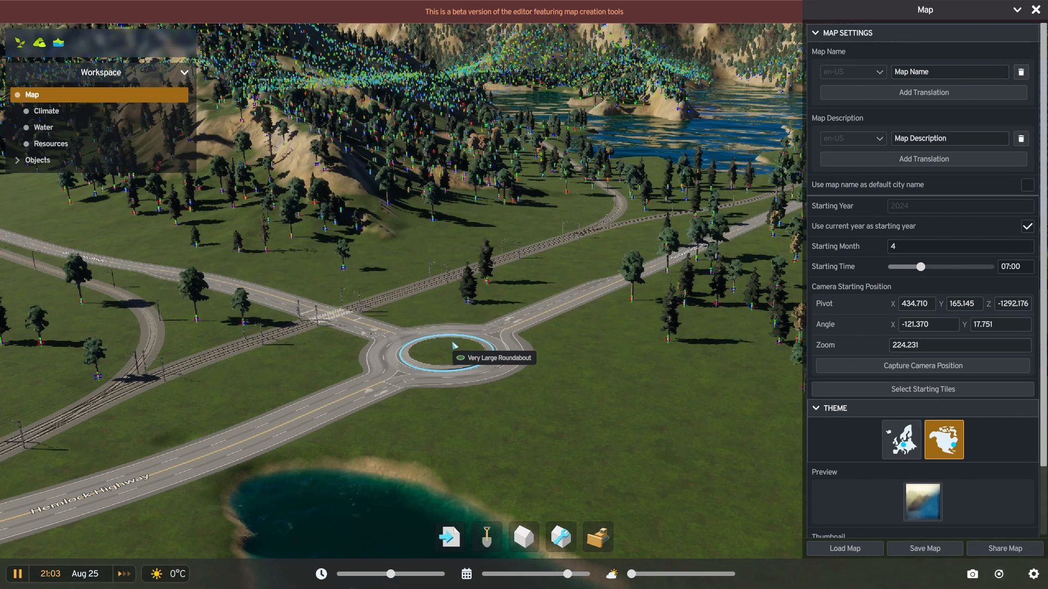
middle_click_drag(452, 344, 443, 421)
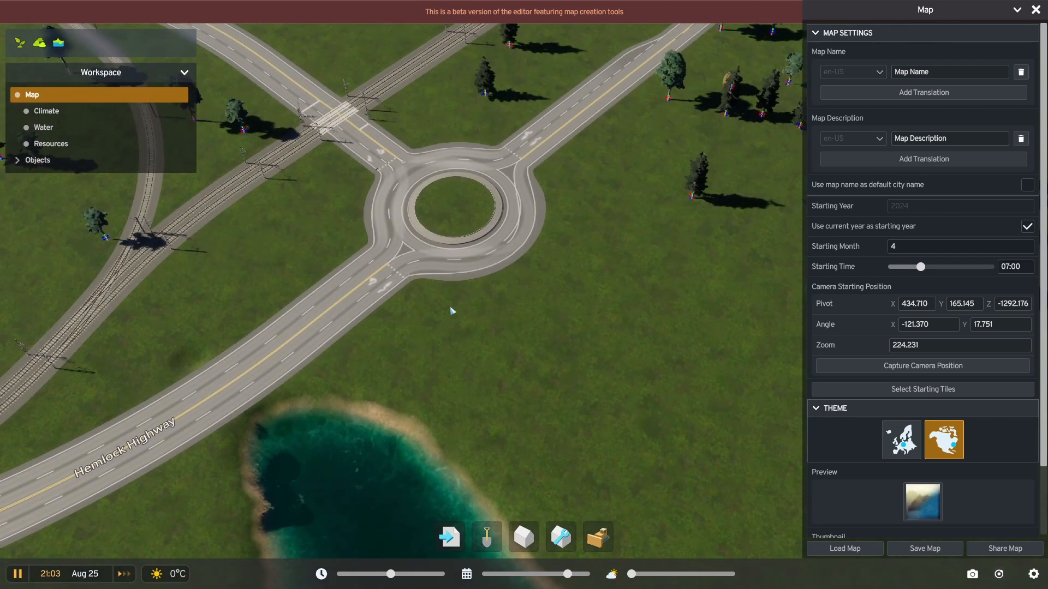
scroll(455, 308, "down", 5)
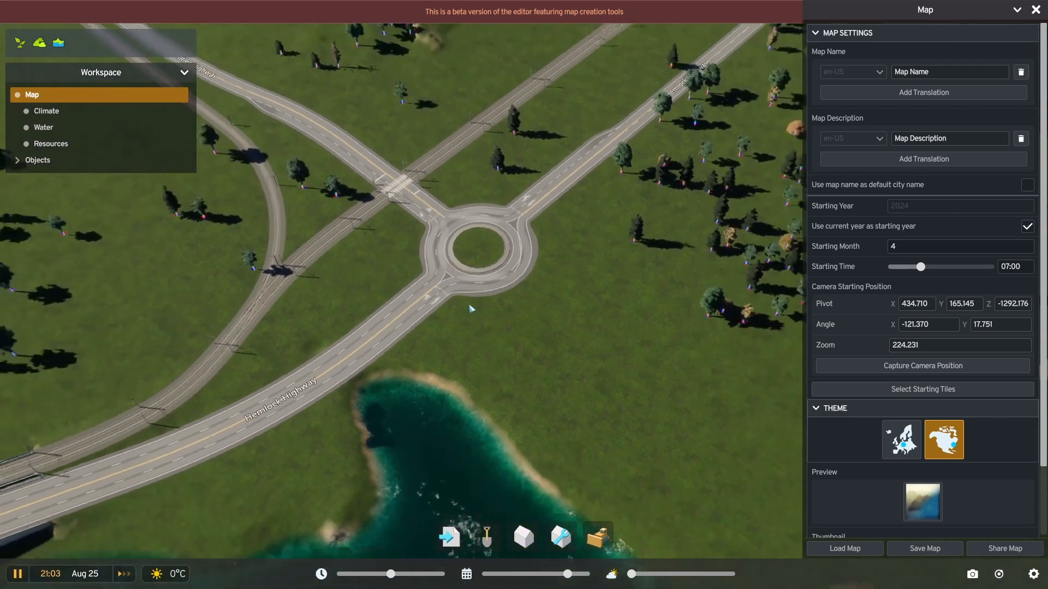
scroll(474, 308, "down", 3)
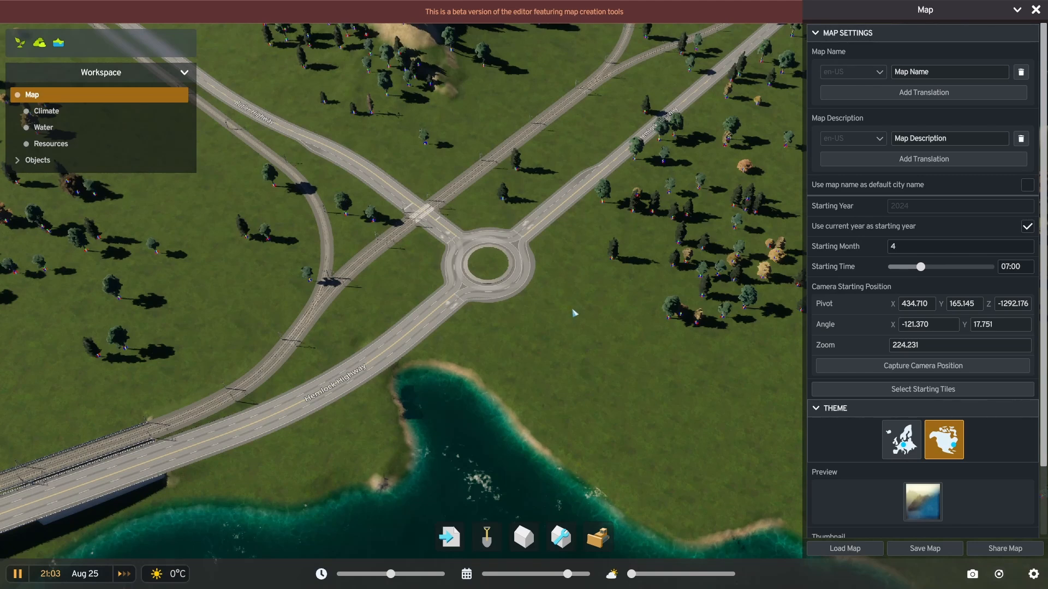
scroll(565, 305, "down", 3)
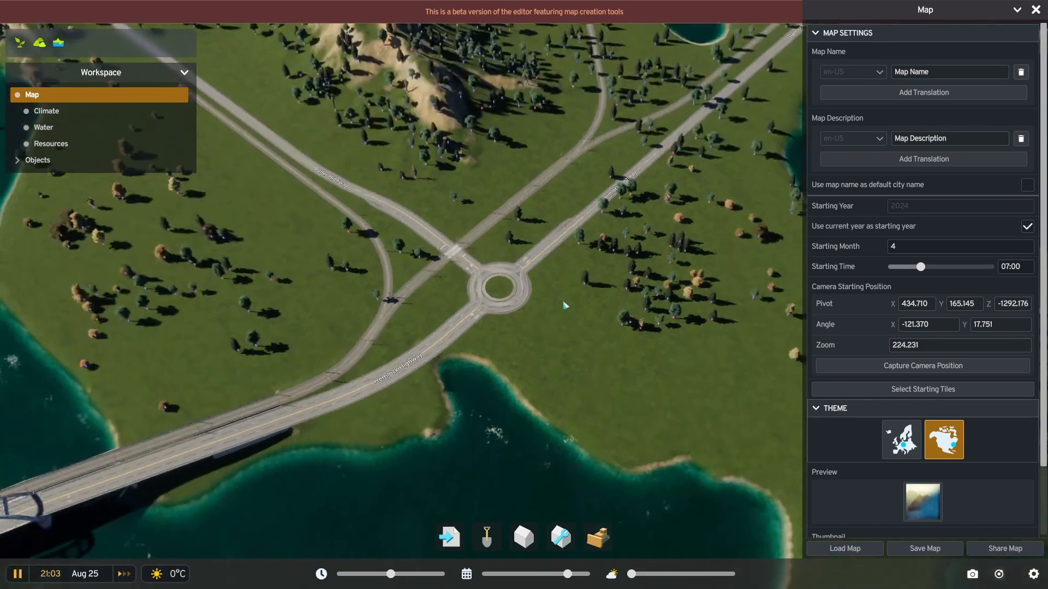
scroll(557, 327, "up", 2)
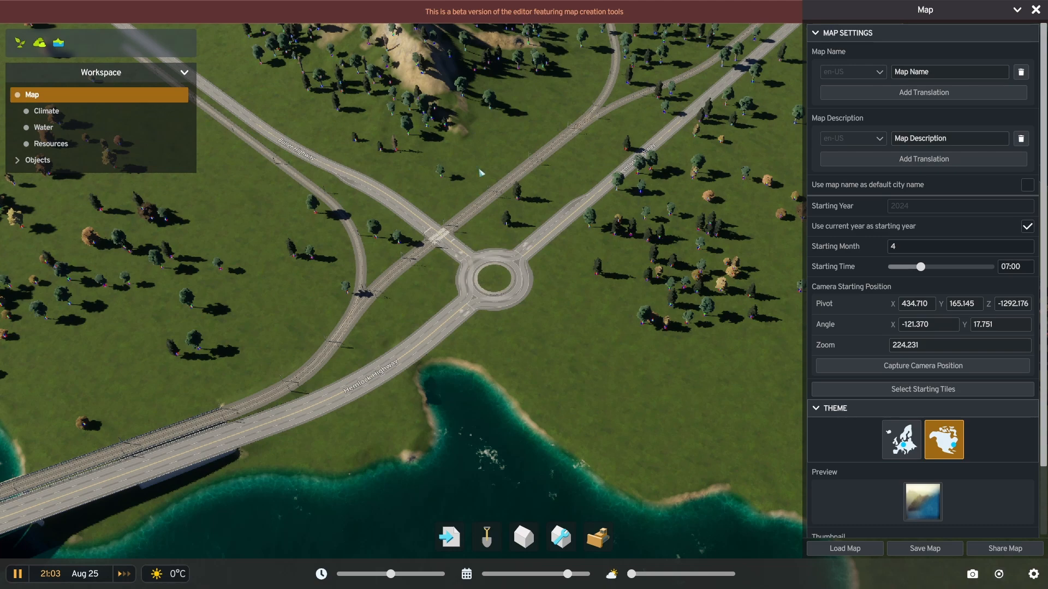
scroll(544, 294, "up", 2)
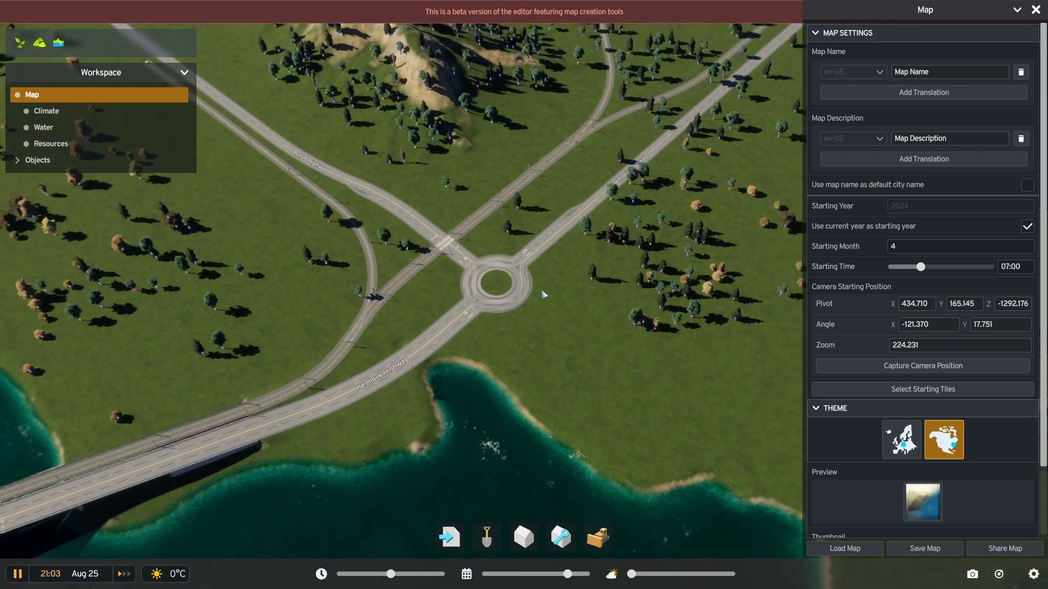
Capture a straight-down view over the Hemlock Highway roundabout and bridge as the map's camera starting position.
scroll(543, 295, "up", 2)
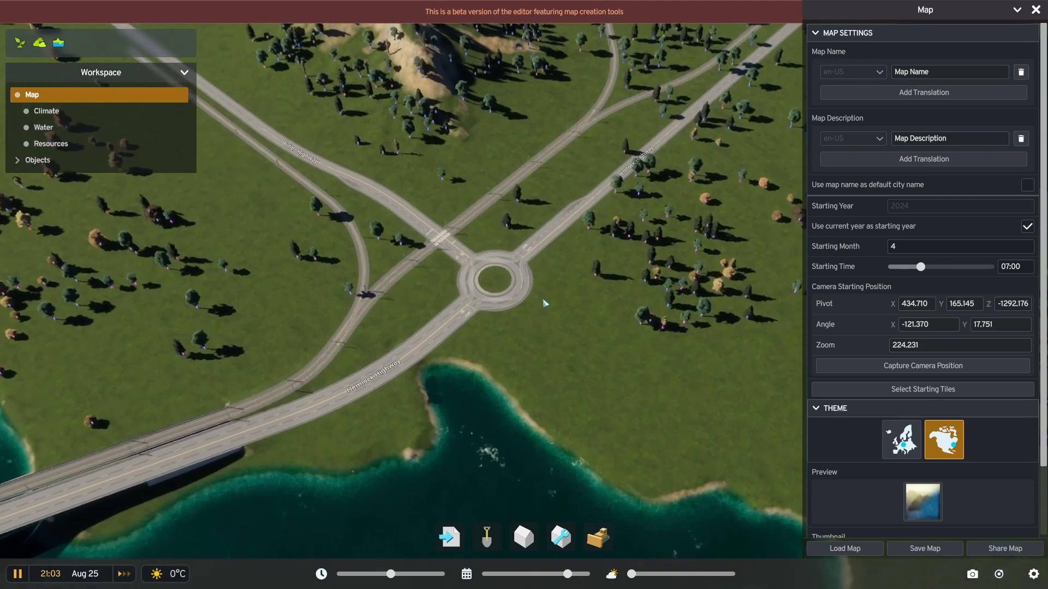
scroll(550, 309, "up", 3)
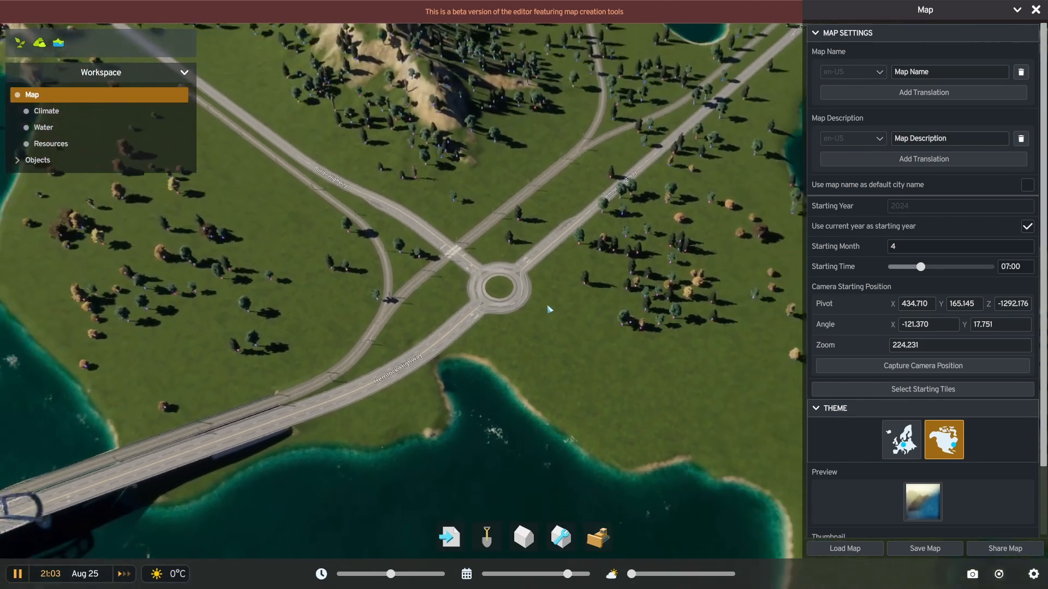
scroll(550, 309, "down", 2)
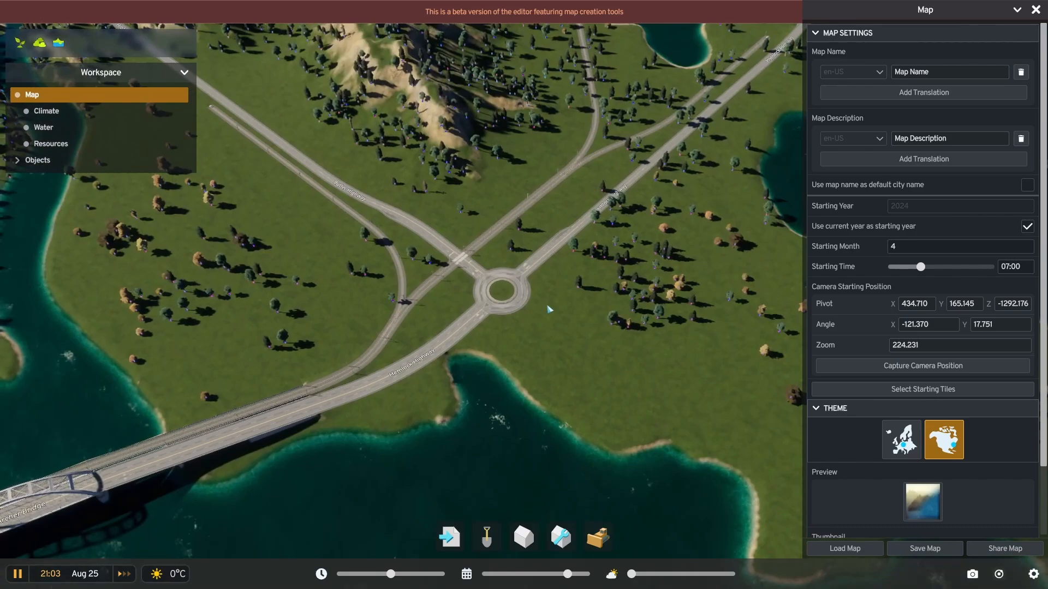
scroll(550, 309, "down", 3)
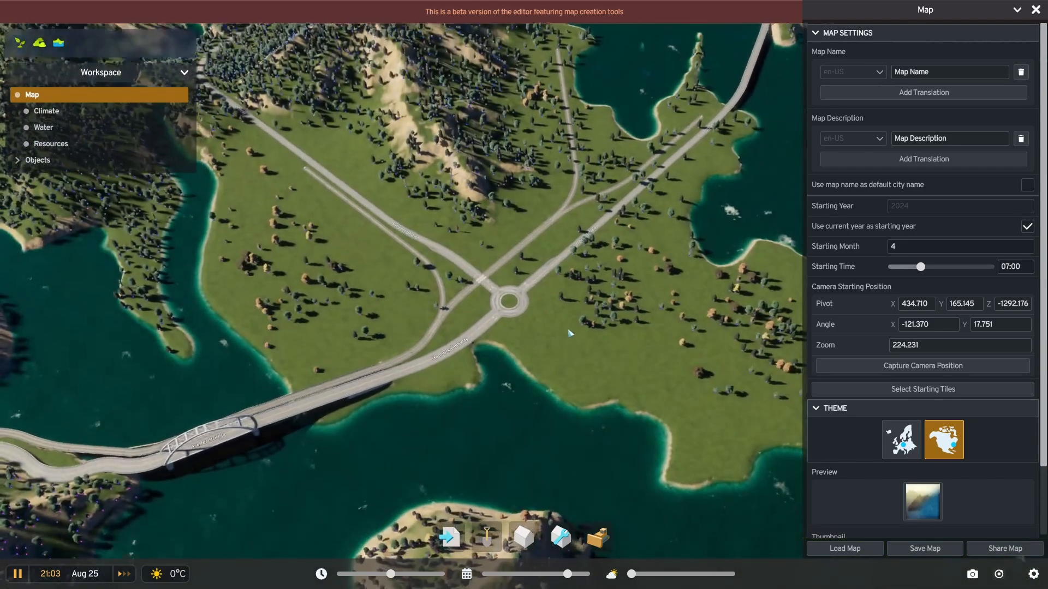
middle_click_drag(568, 330, 552, 459)
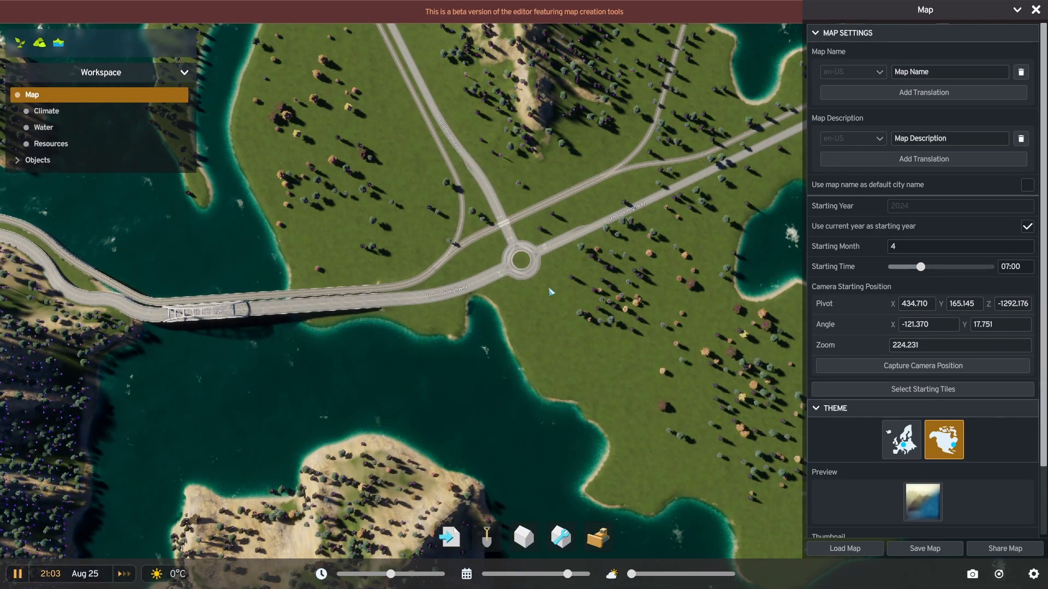
right_click_drag(566, 288, 562, 374)
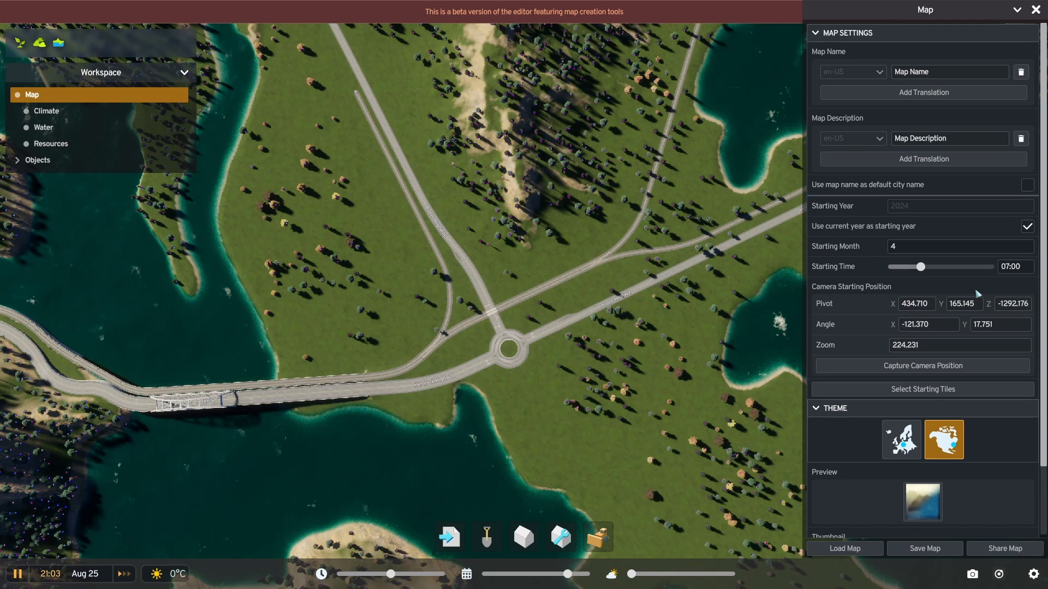
left_click(923, 366)
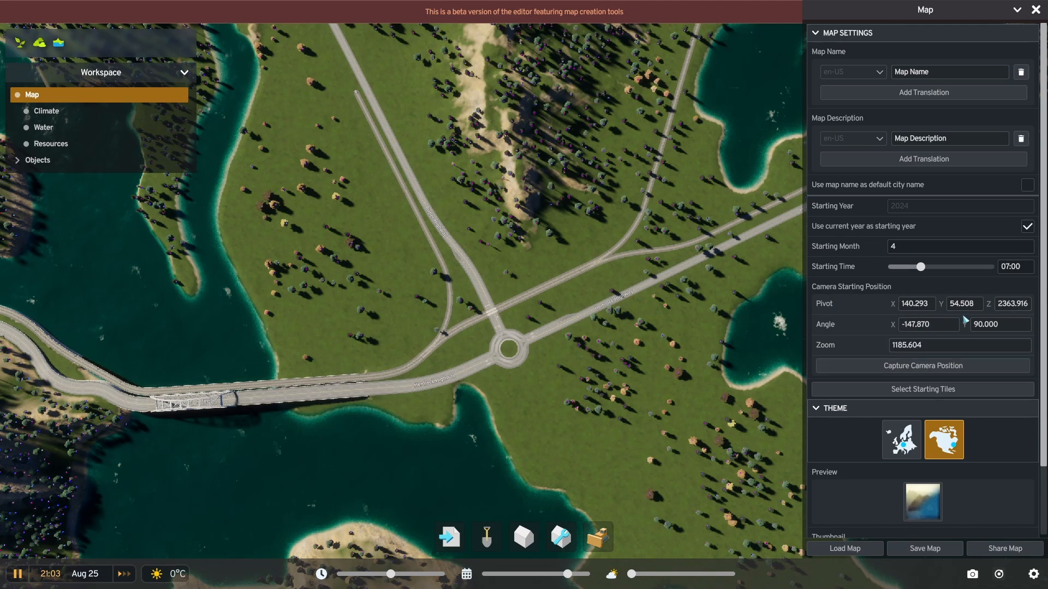
Capture a low-angle view across the forested mountains toward the sea as the camera starting position.
middle_click_drag(588, 367, 558, 3)
mouse_move(556, 2)
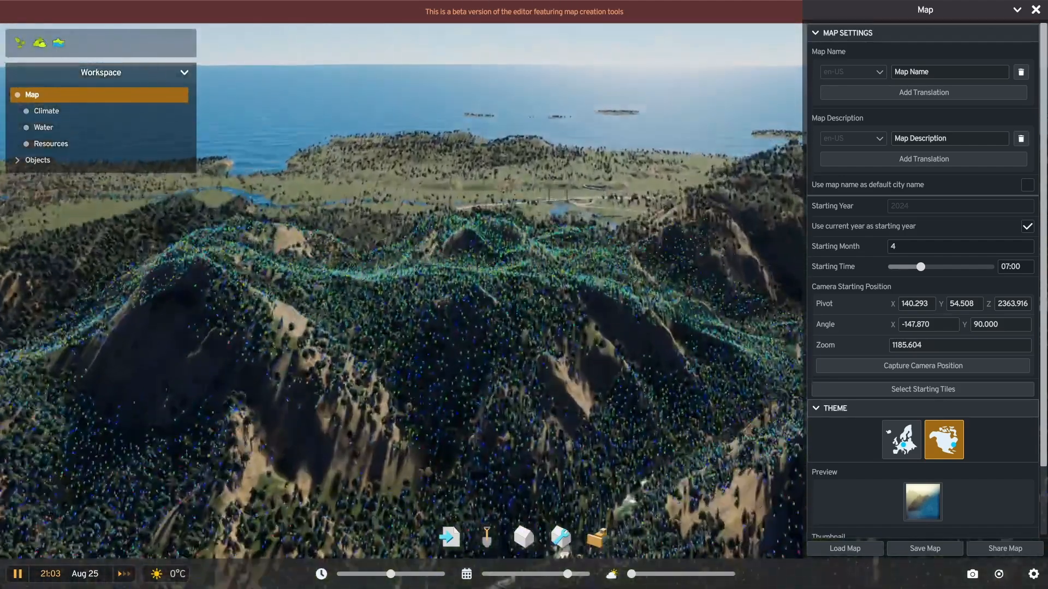
left_click(950, 370)
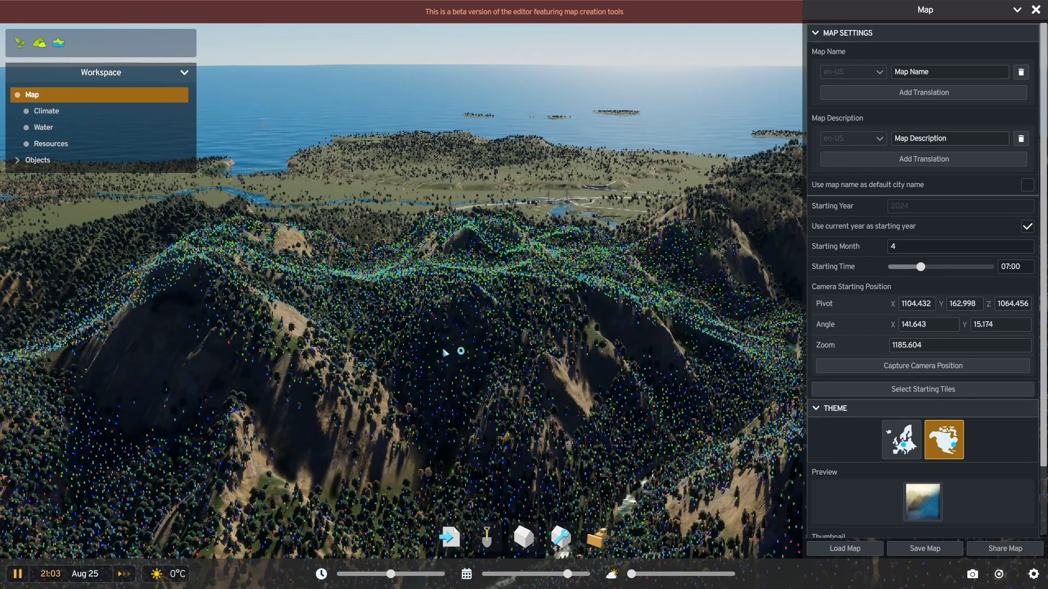
Capture a steeper view of the forested valley with the narrow inlet as the camera starting position.
middle_click_drag(334, 350, 827, 469)
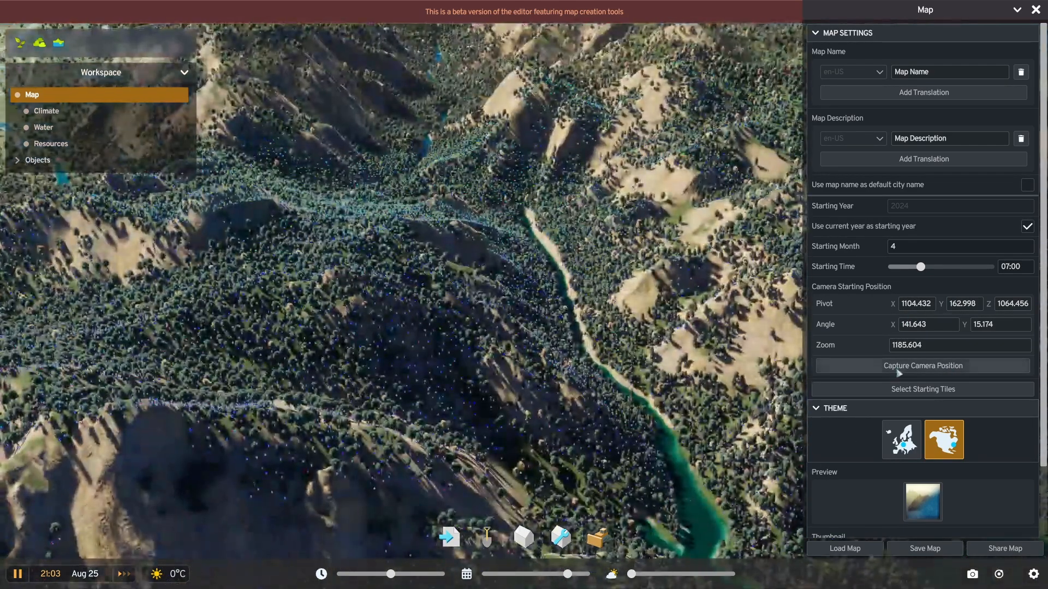
left_click(922, 366)
Survey the whole archipelago from high above, from the mountainous main island down the chain of southern islands.
middle_click_drag(509, 440, 526, 411)
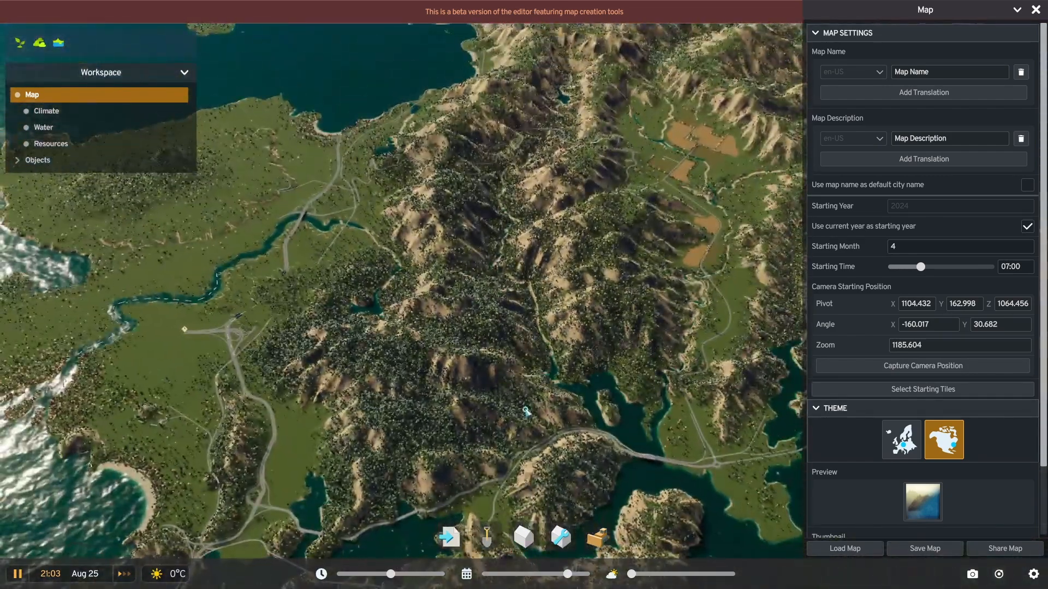
scroll(574, 373, "down", 5)
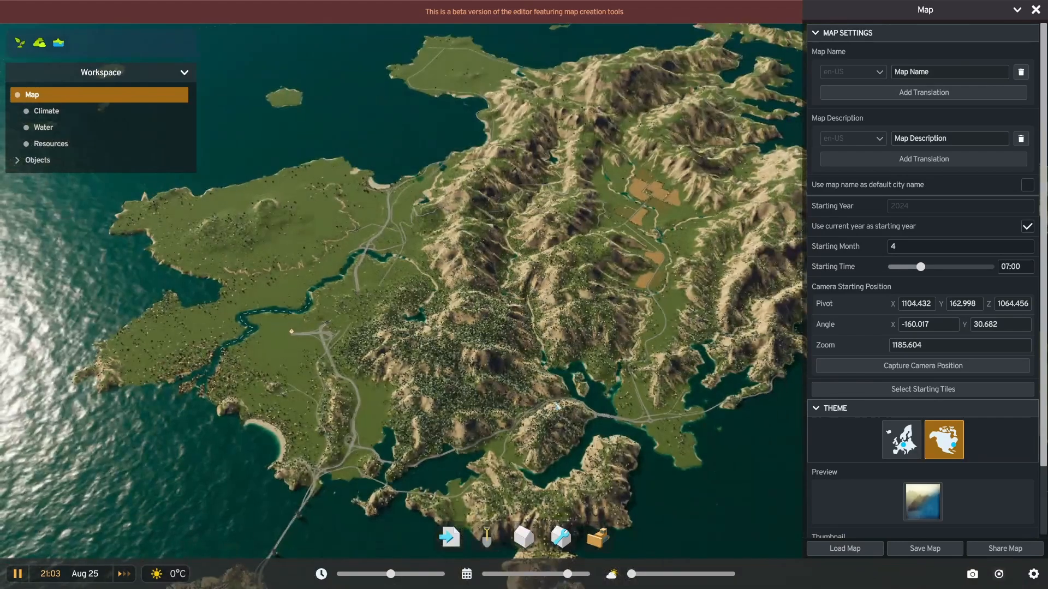
middle_click_drag(528, 358, 541, 376)
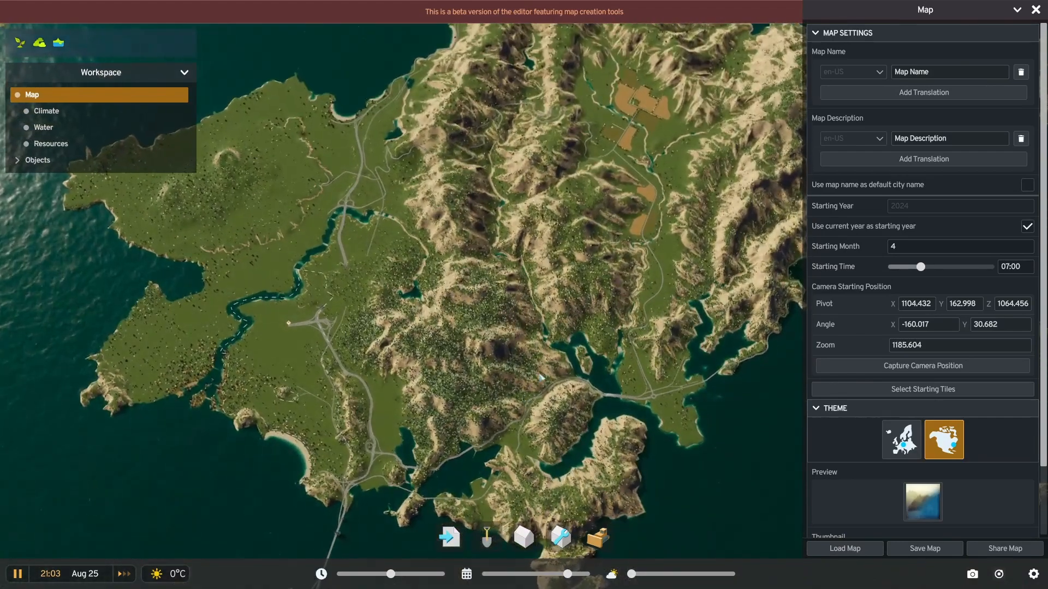
scroll(540, 377, "down", 2)
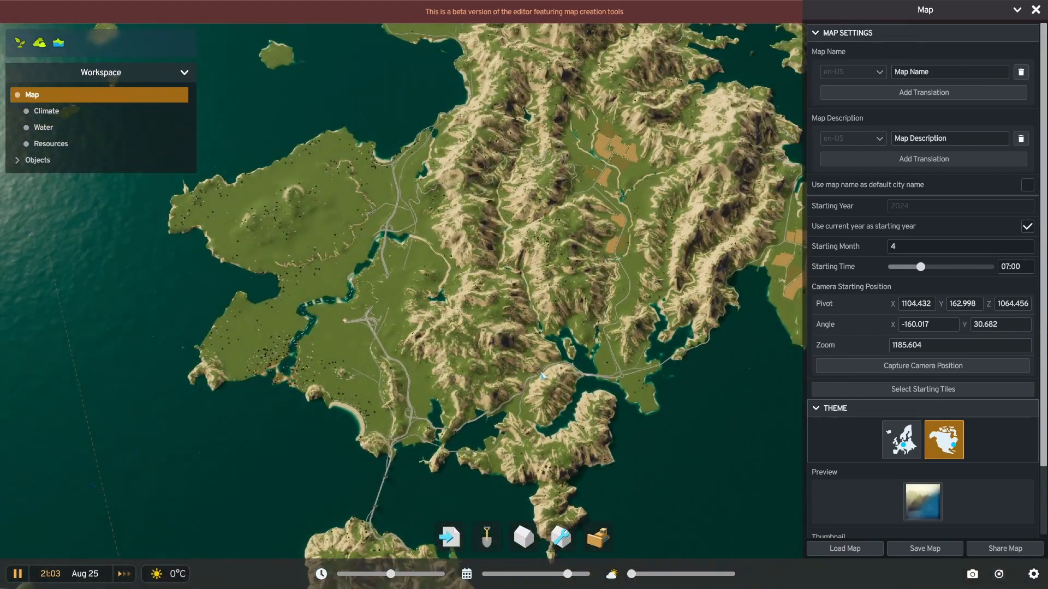
scroll(578, 353, "down", 8)
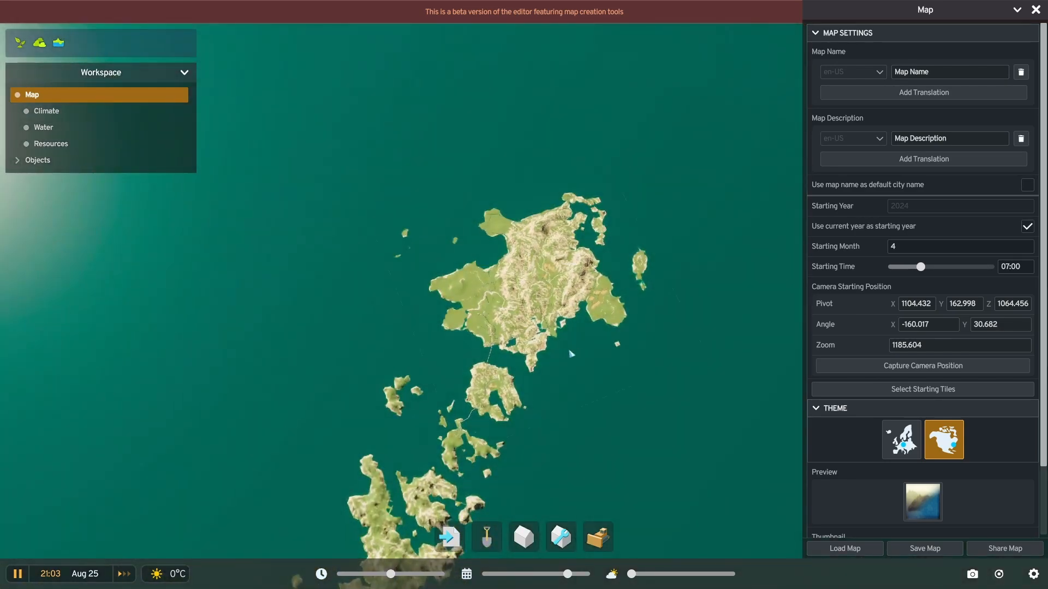
scroll(571, 354, "down", 4)
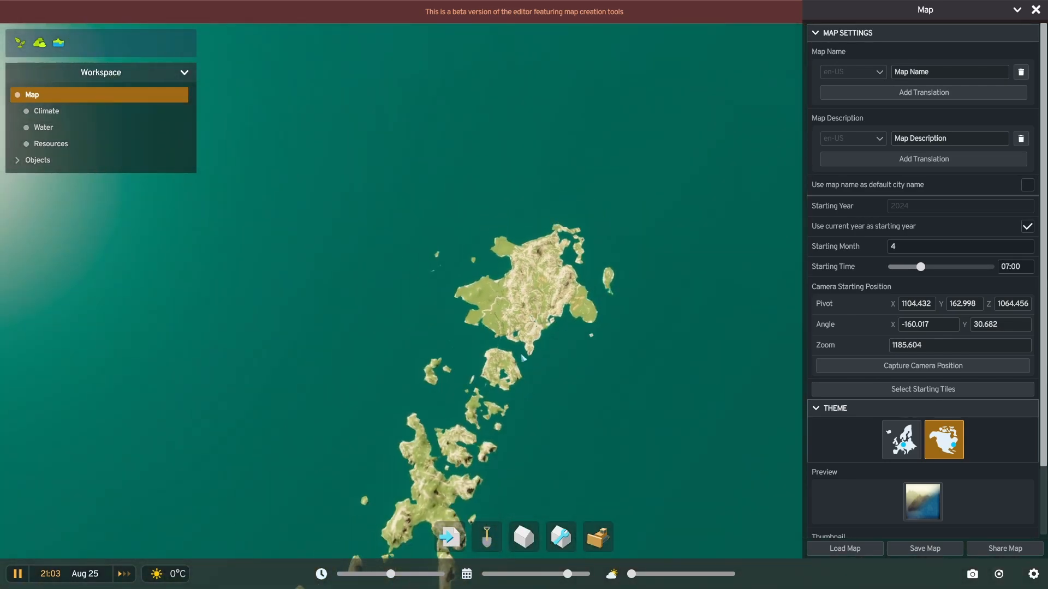
mouse_move(571, 354)
middle_mouse_down()
mouse_move(621, 423)
mouse_move(792, 424)
mouse_move(464, 424)
mouse_move(746, 424)
mouse_move(556, 355)
middle_mouse_up()
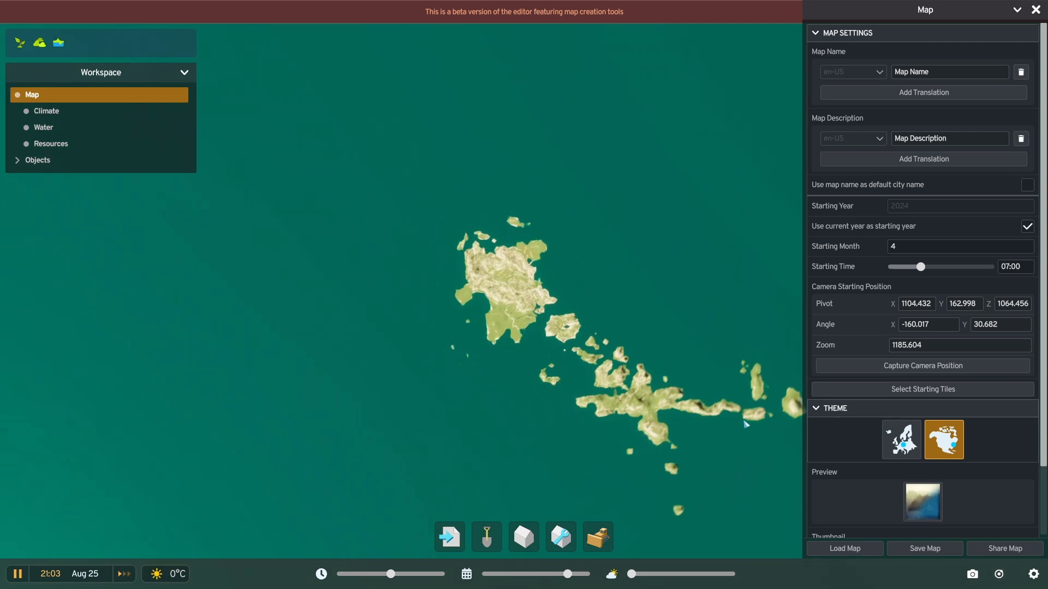
scroll(556, 354, "up", 3)
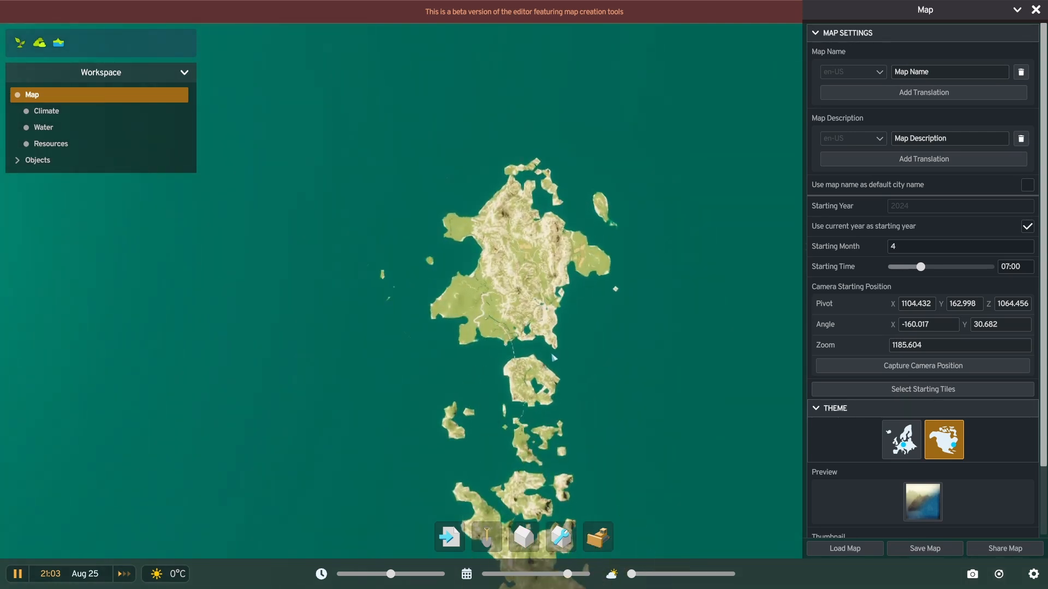
key("s")
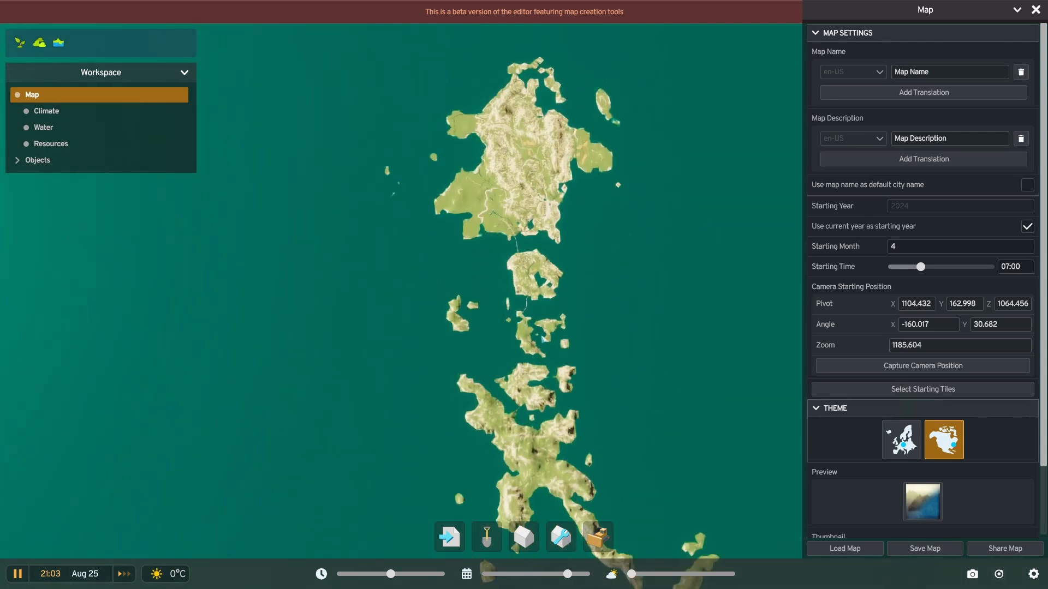
key("s")
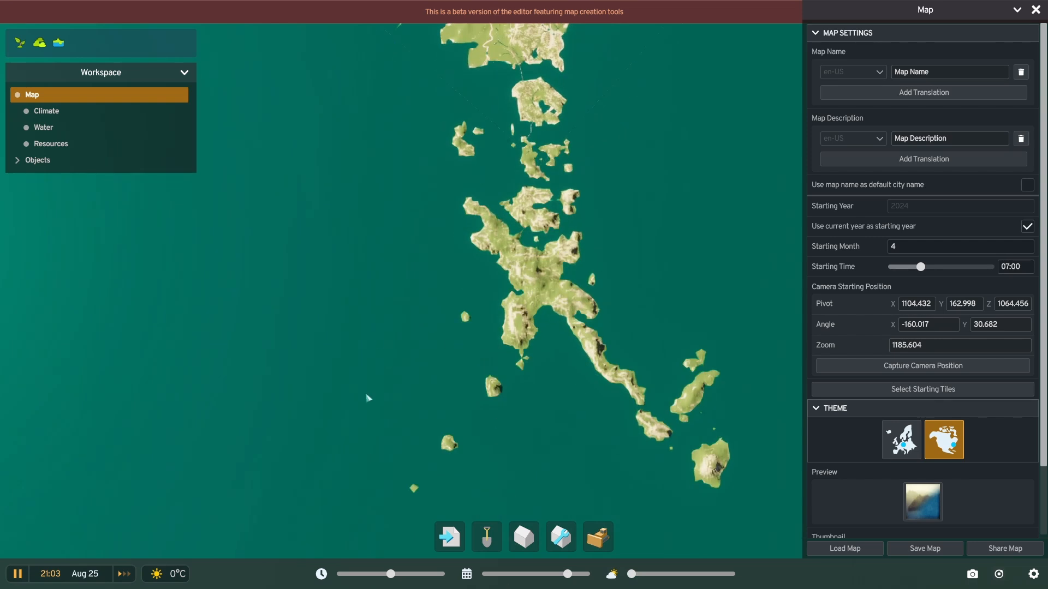
key("w")
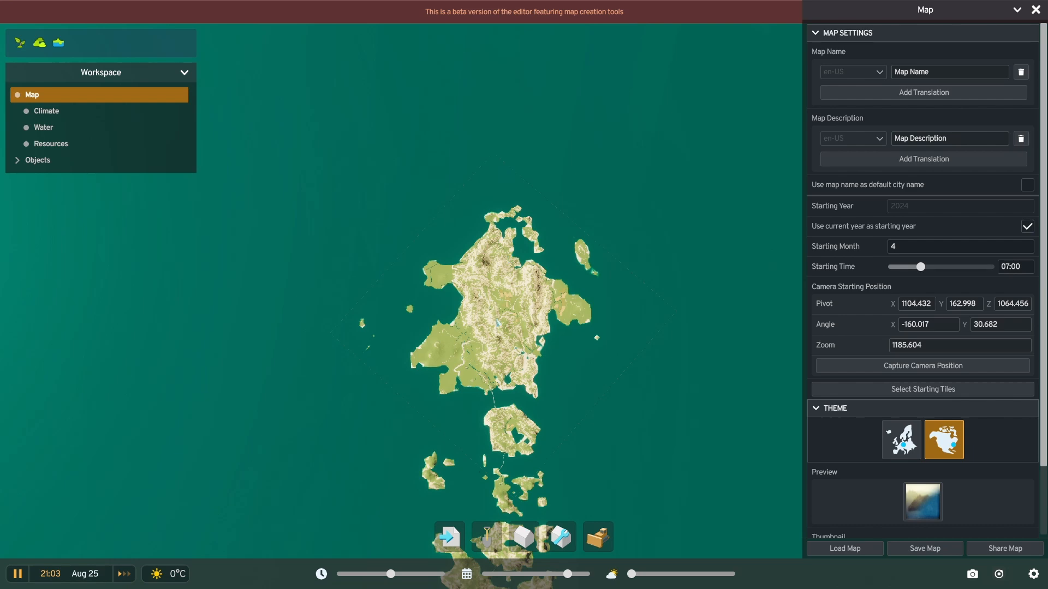
scroll(499, 328, "down", 3)
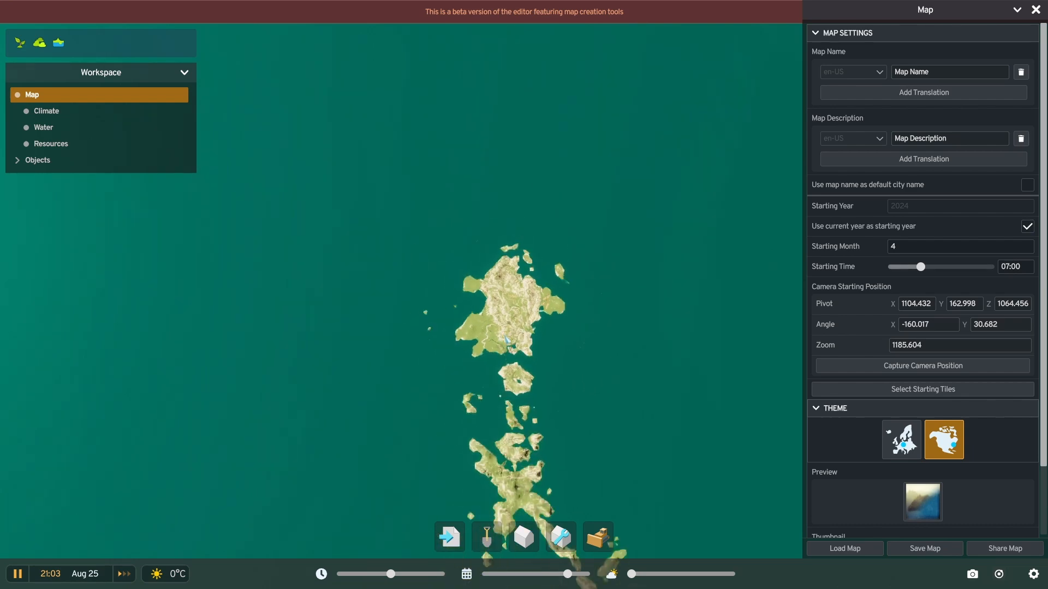
middle_click_drag(508, 339, 604, 290)
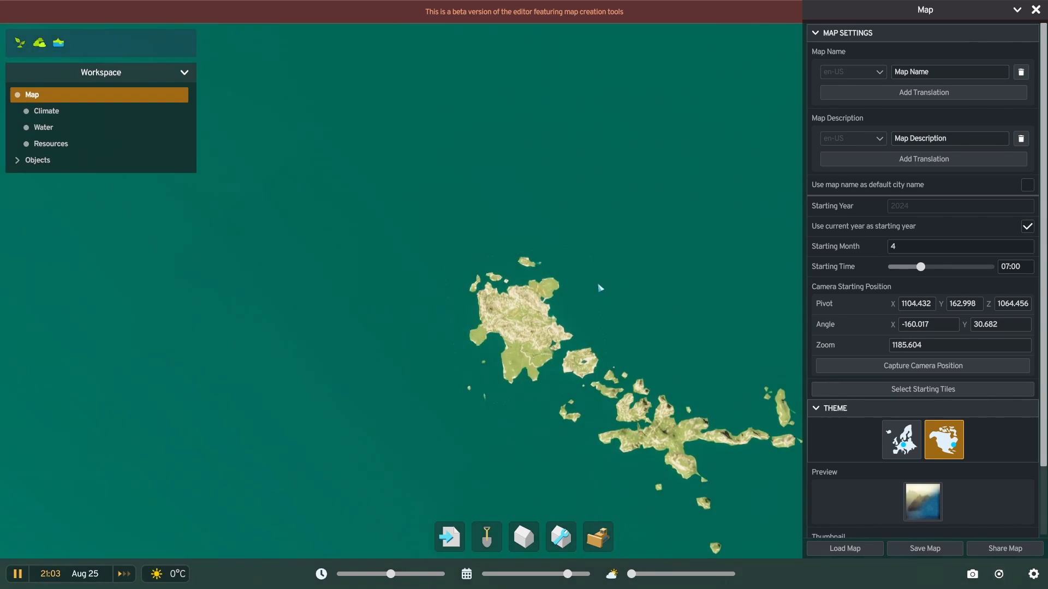
Examine the main island from above, including its mountains, farmland, river, road network and flat peninsulas.
scroll(593, 348, "up", 5)
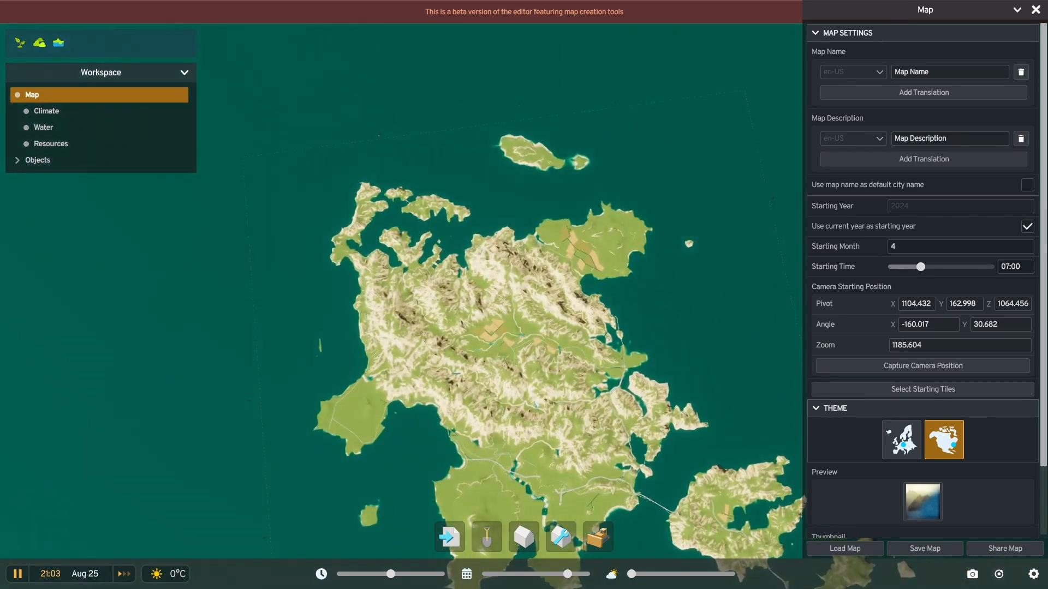
scroll(559, 428, "down", 2)
scroll(691, 209, "up", 2)
key("s")
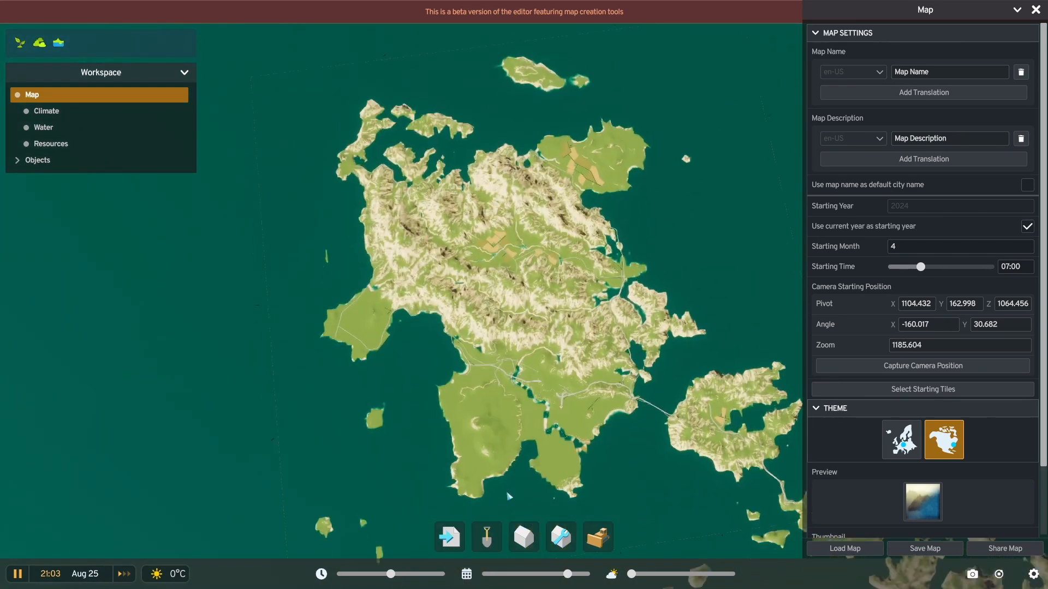
scroll(601, 330, "up", 5)
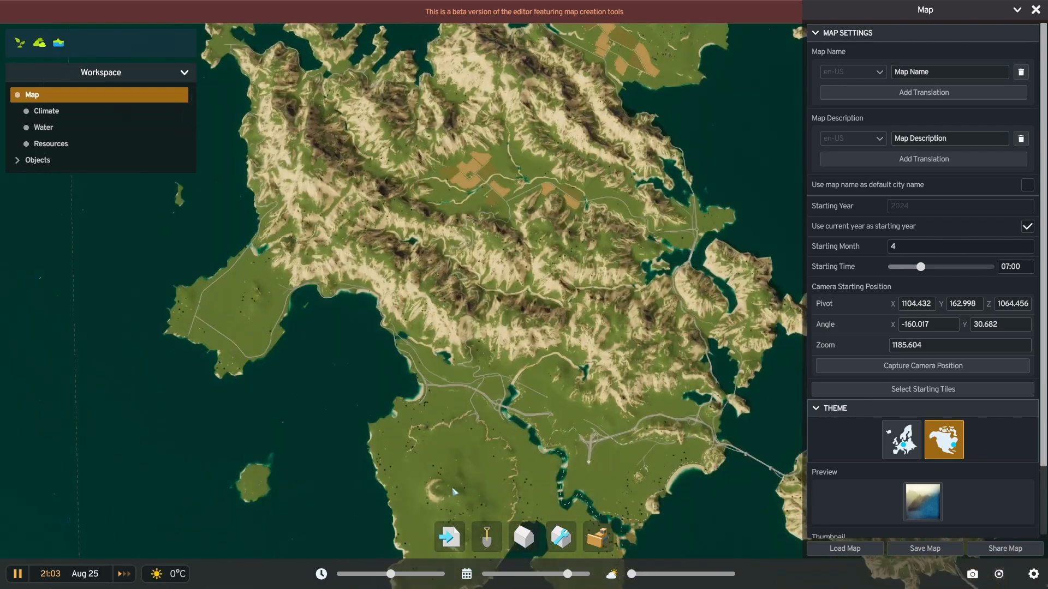
scroll(531, 415, "up", 4)
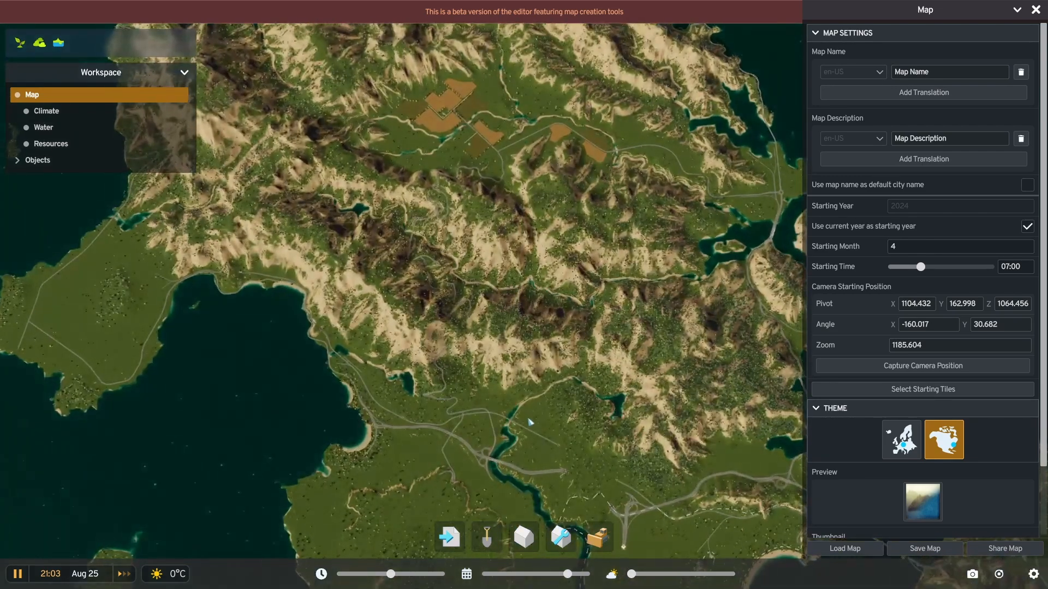
scroll(520, 427, "down", 4)
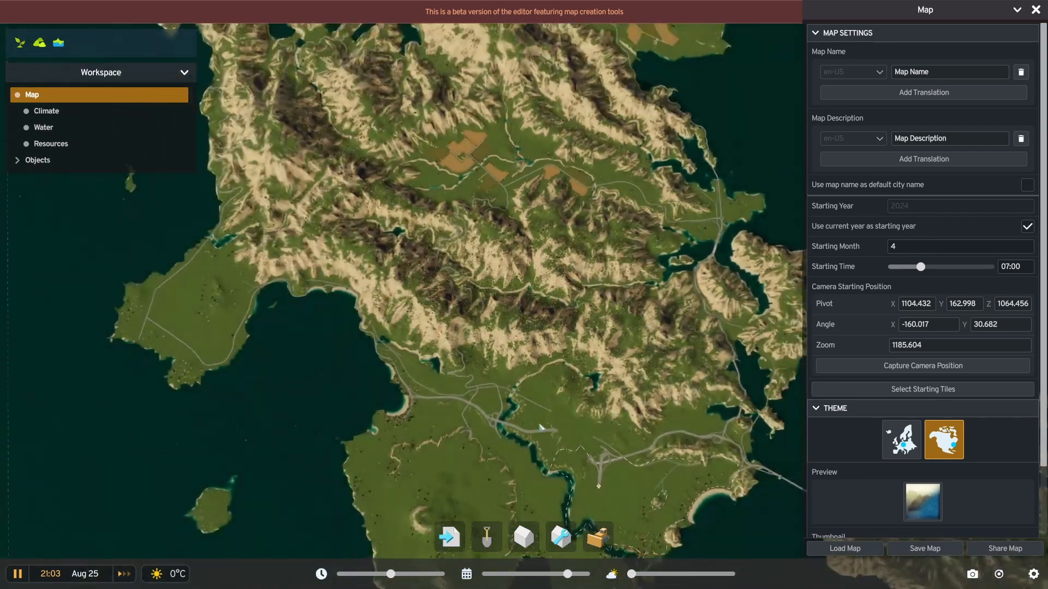
right_click_drag(545, 432, 565, 275)
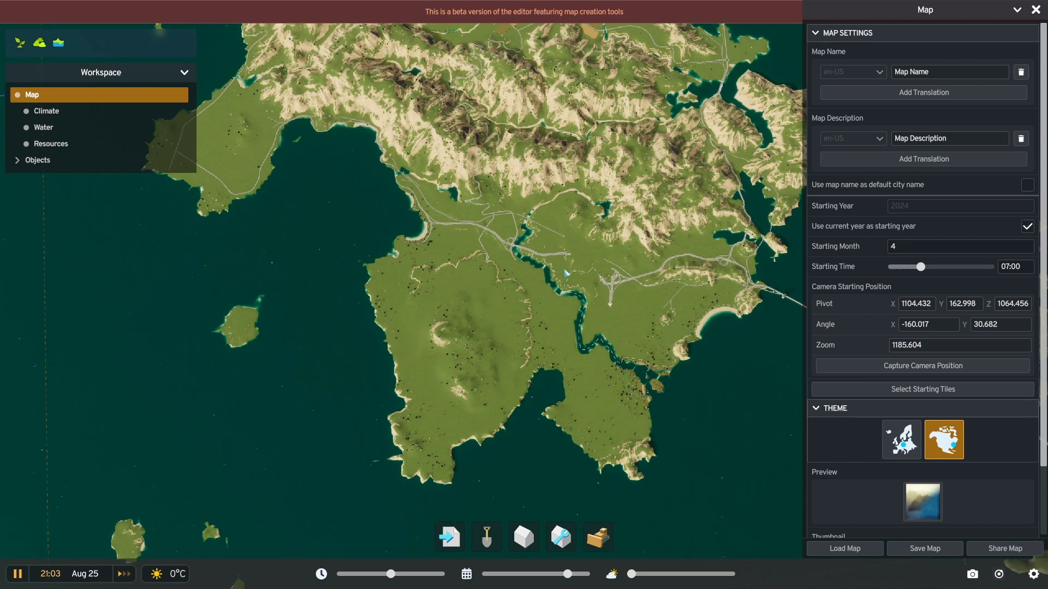
scroll(566, 274, "down", 3)
key("w")
scroll(586, 251, "down", 1)
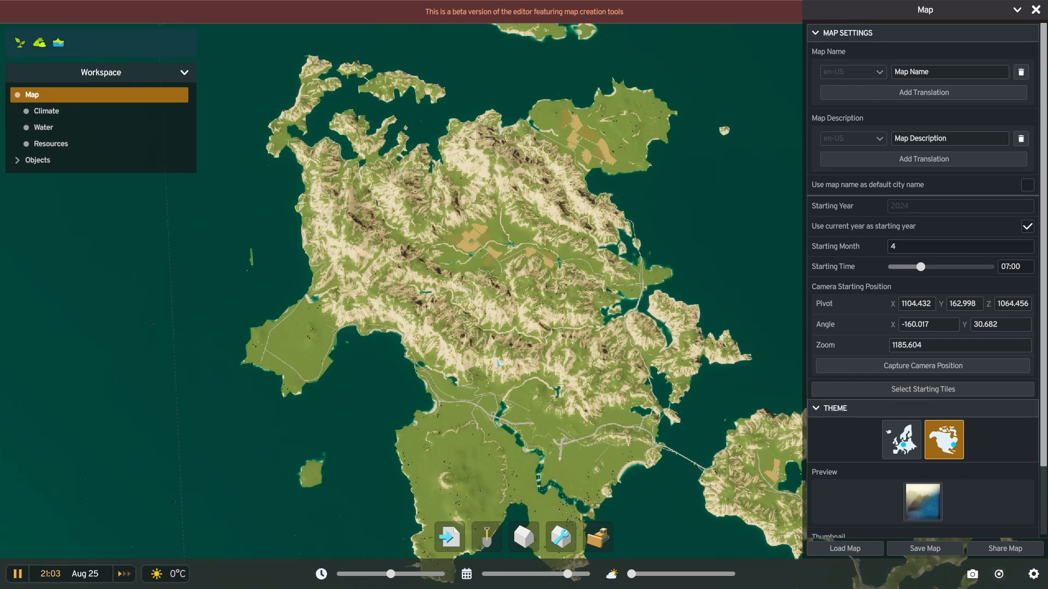
key("s")
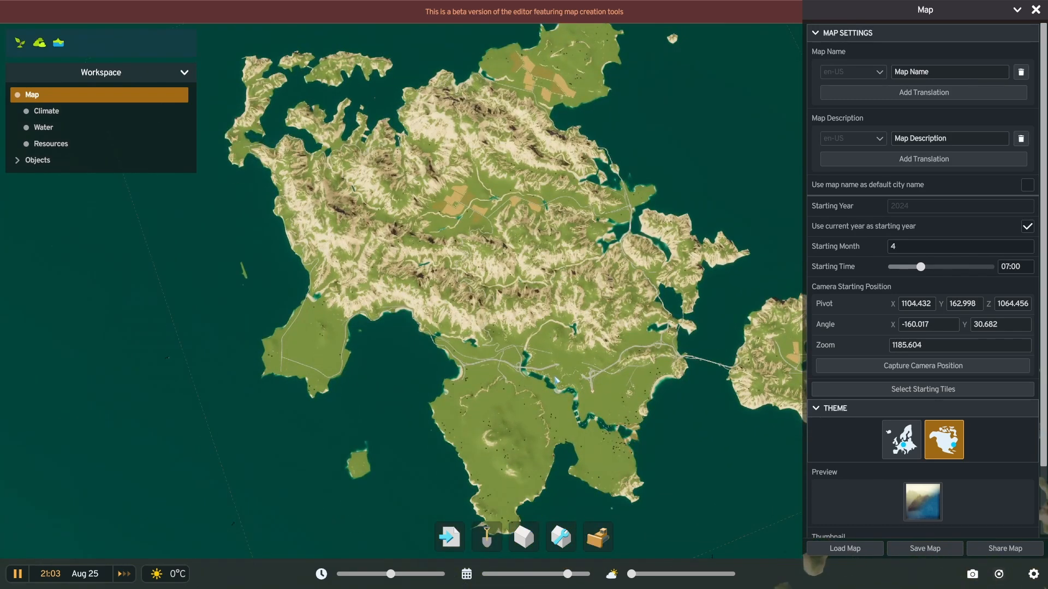
scroll(555, 380, "down", 3)
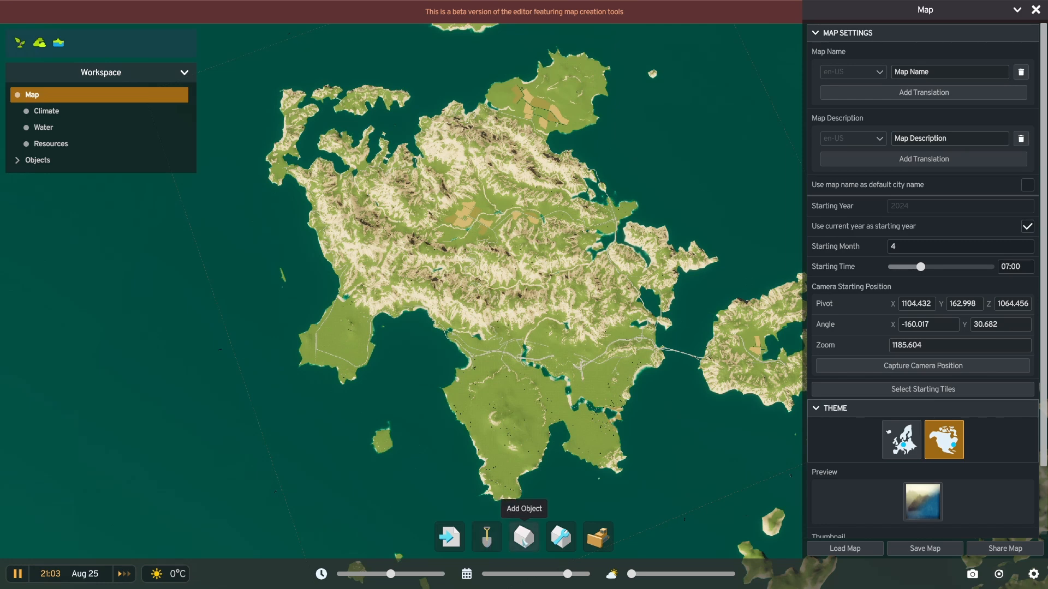
Open the terrain modification tools and activate the flat-topped leveling tool over the main island.
left_click(524, 537)
left_click(485, 539)
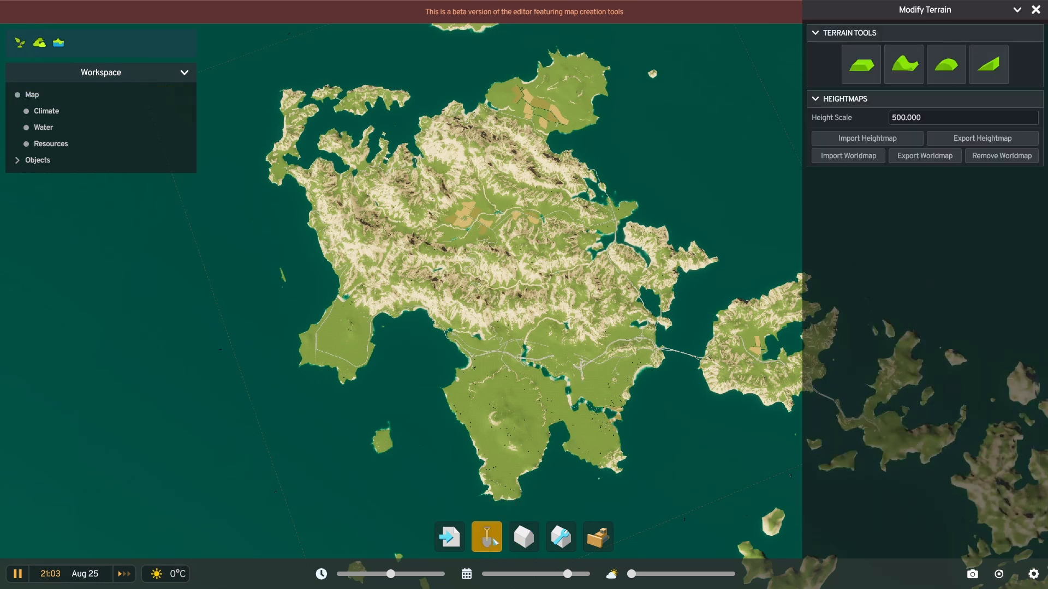
left_click(862, 64)
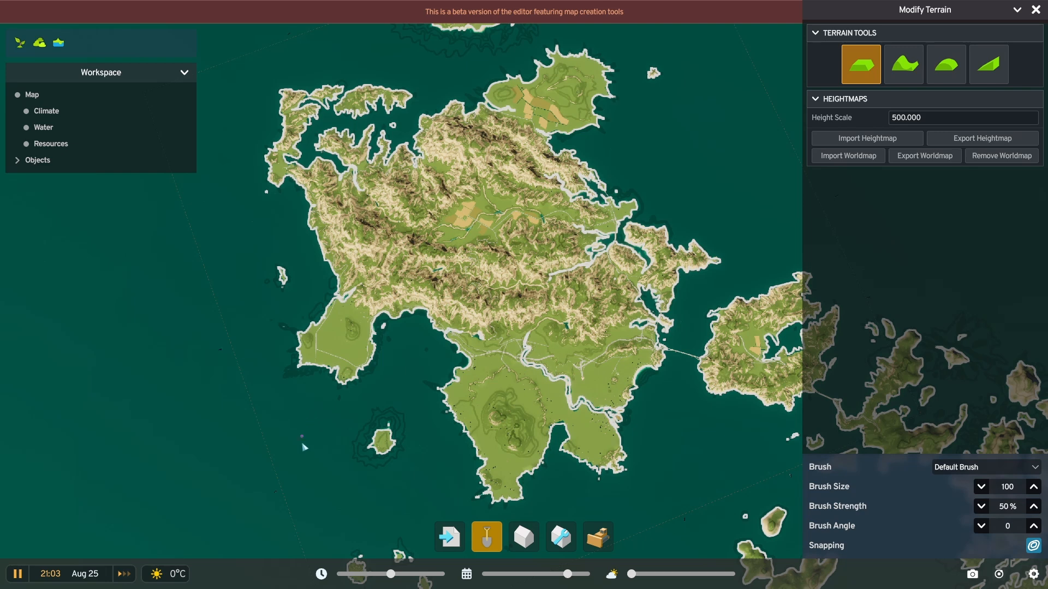
scroll(707, 465, "down", 2)
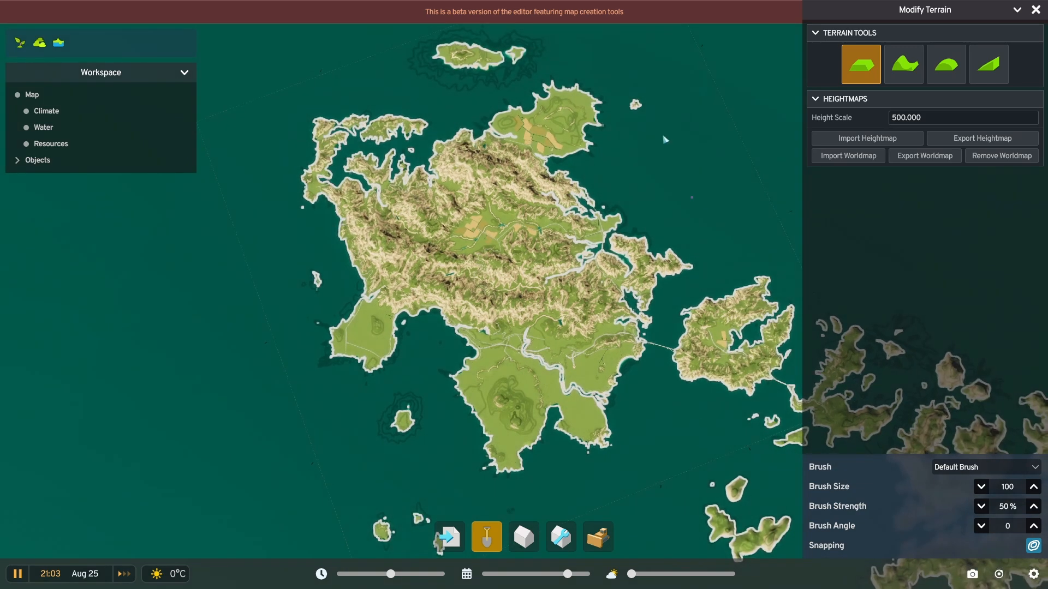
Examine the small northern islands with their underwater contours and the spiky-shored farmland peninsula on the north coast.
right_click_drag(664, 139, 635, 185)
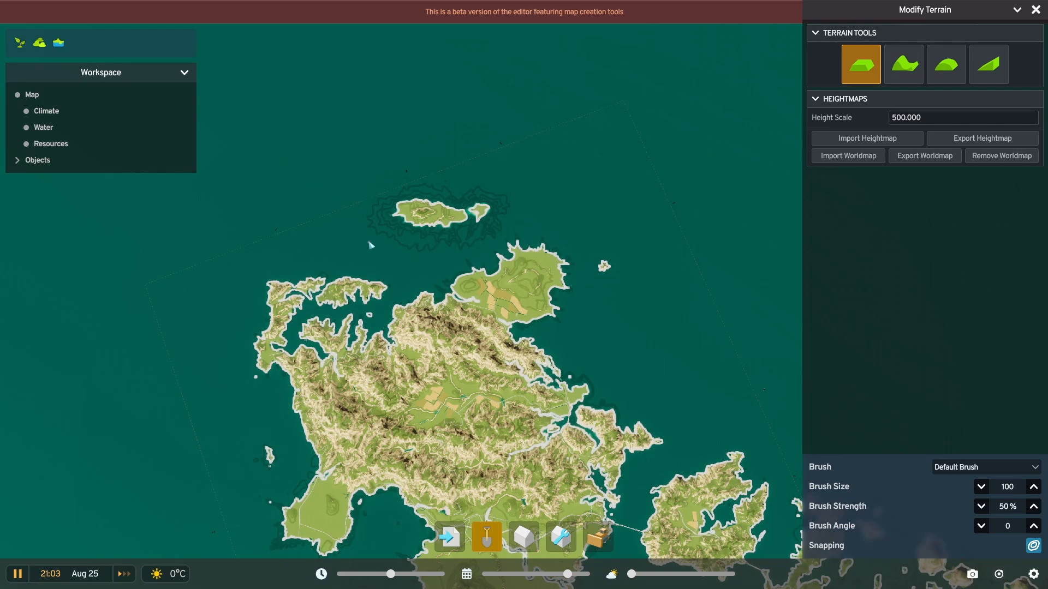
scroll(416, 271, "up", 3)
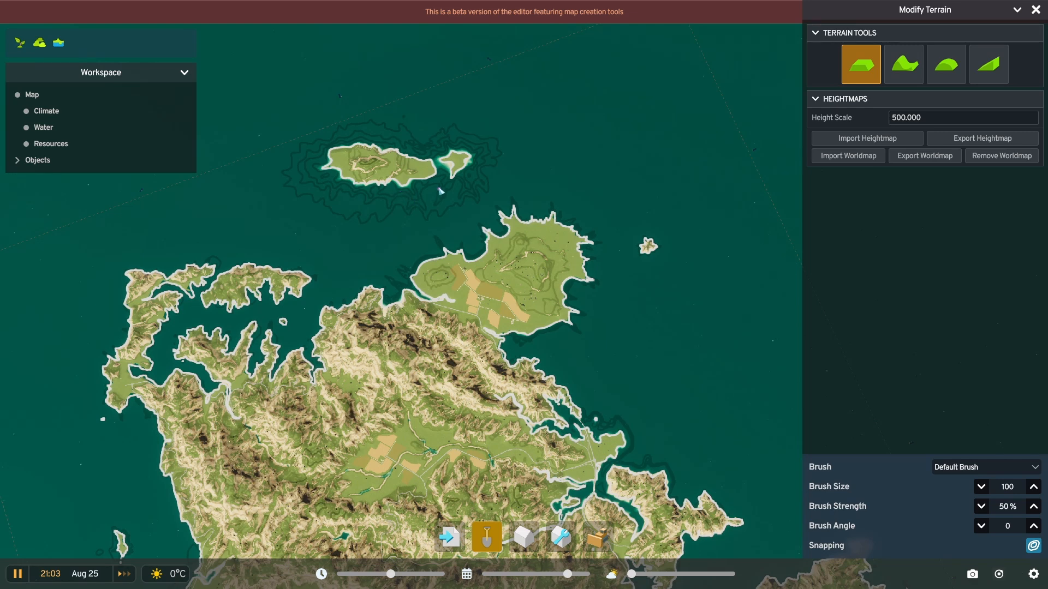
mouse_move(461, 3)
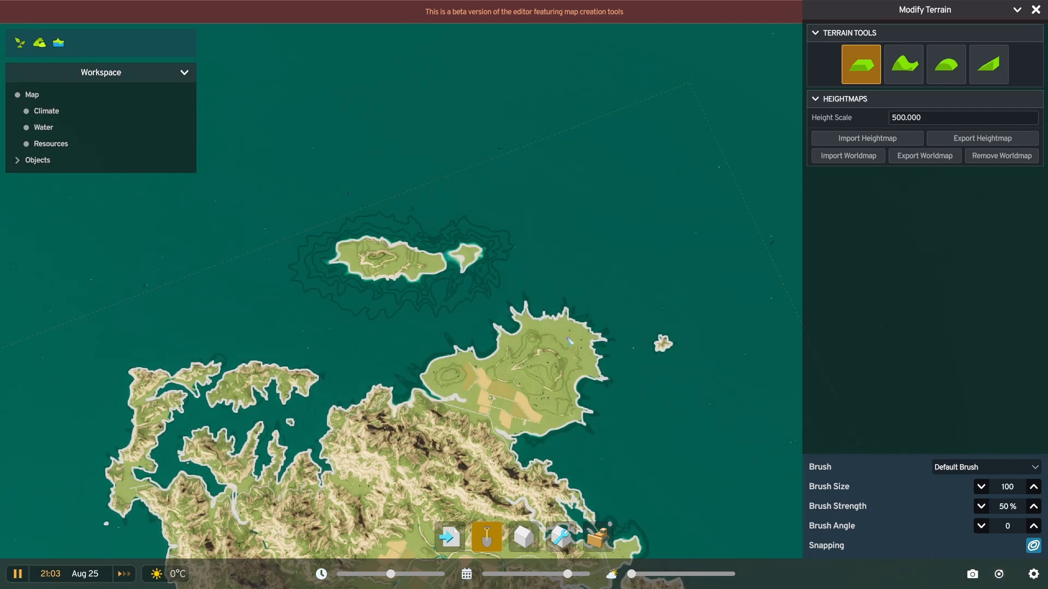
scroll(570, 341, "up", 3)
scroll(600, 355, "up", 3)
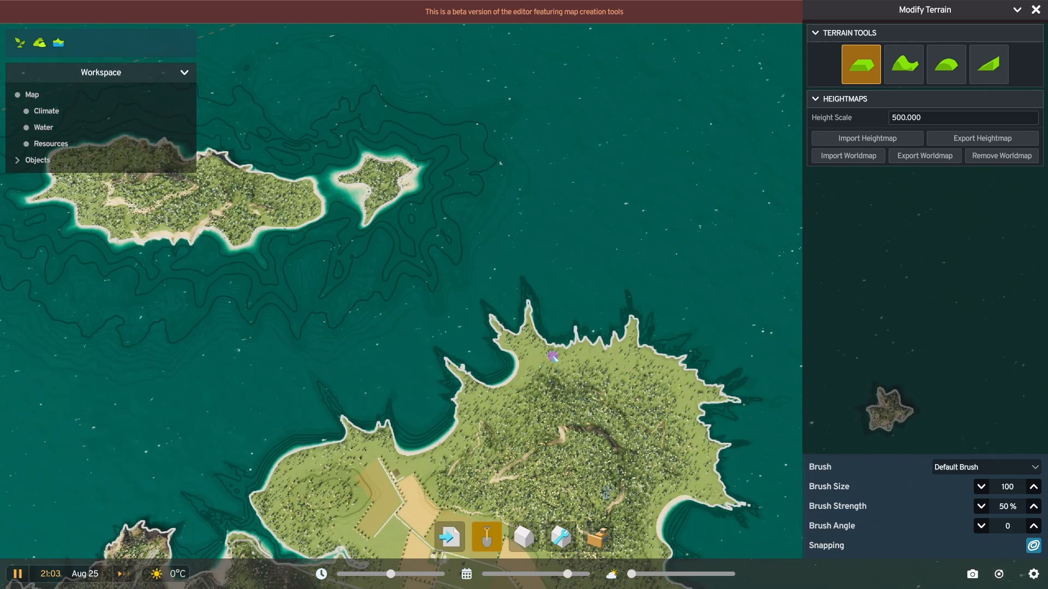
scroll(439, 417, "down", 2)
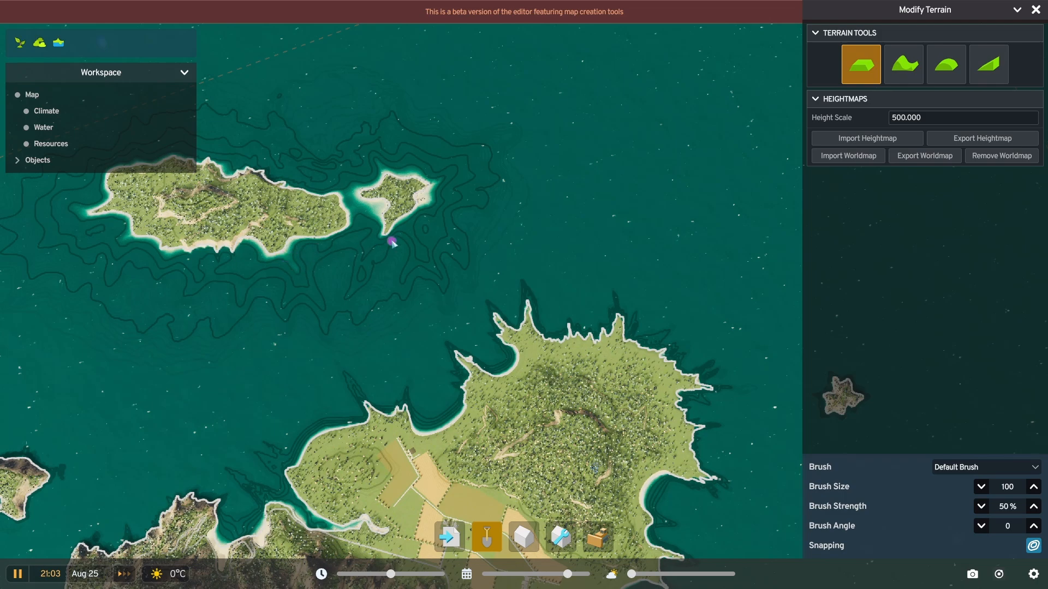
Survey the main island from its central farmland valley and mountains to the southern river plain, road network and eastern inlets.
key("s")
key("a")
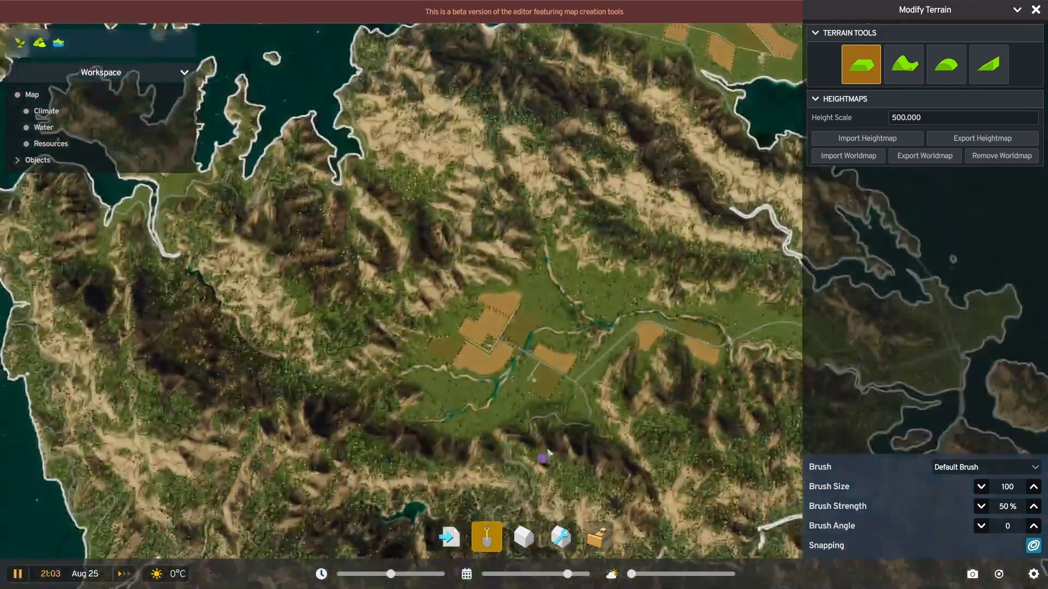
key("s")
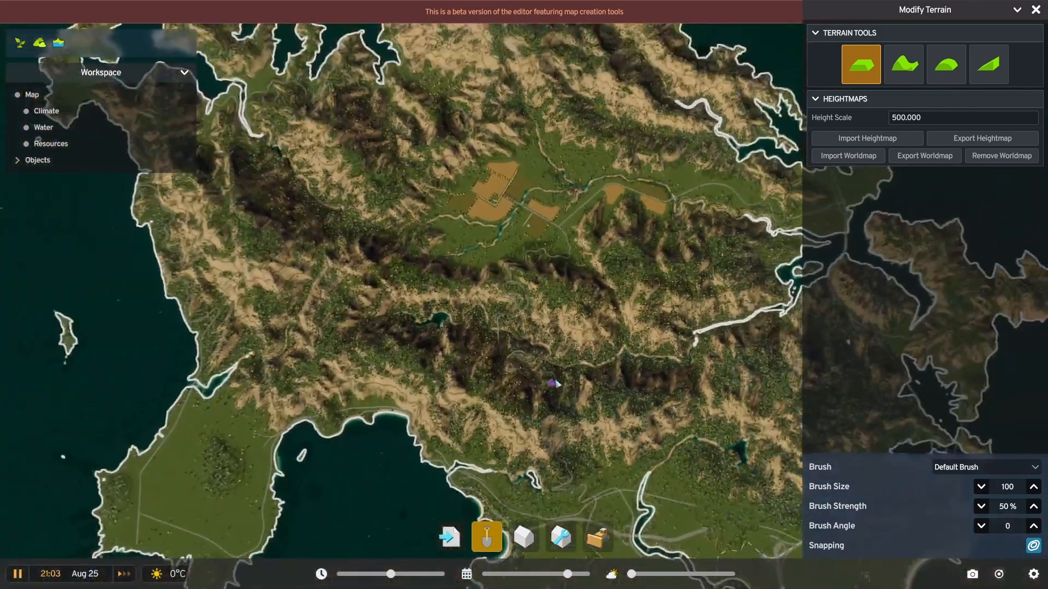
scroll(555, 384, "down", 3)
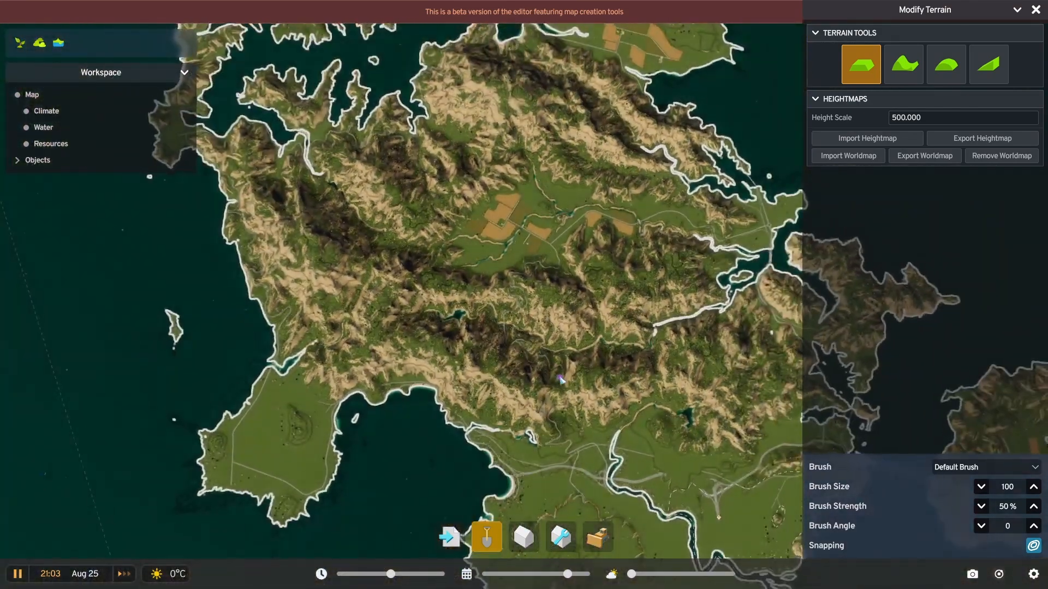
key("s")
key("d")
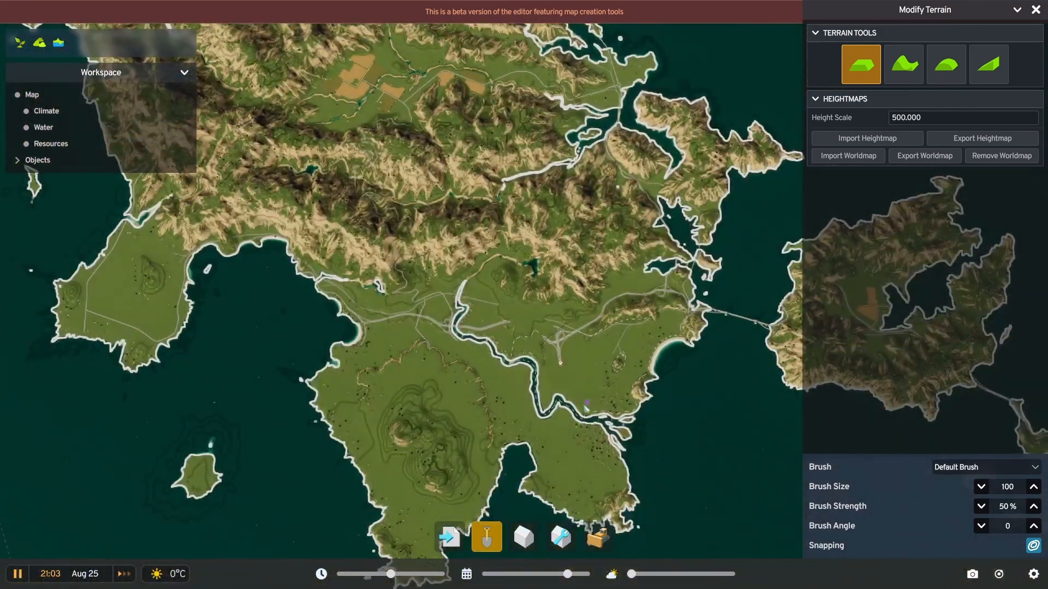
middle_click_drag(585, 408, 523, 333)
scroll(504, 353, "up", 3)
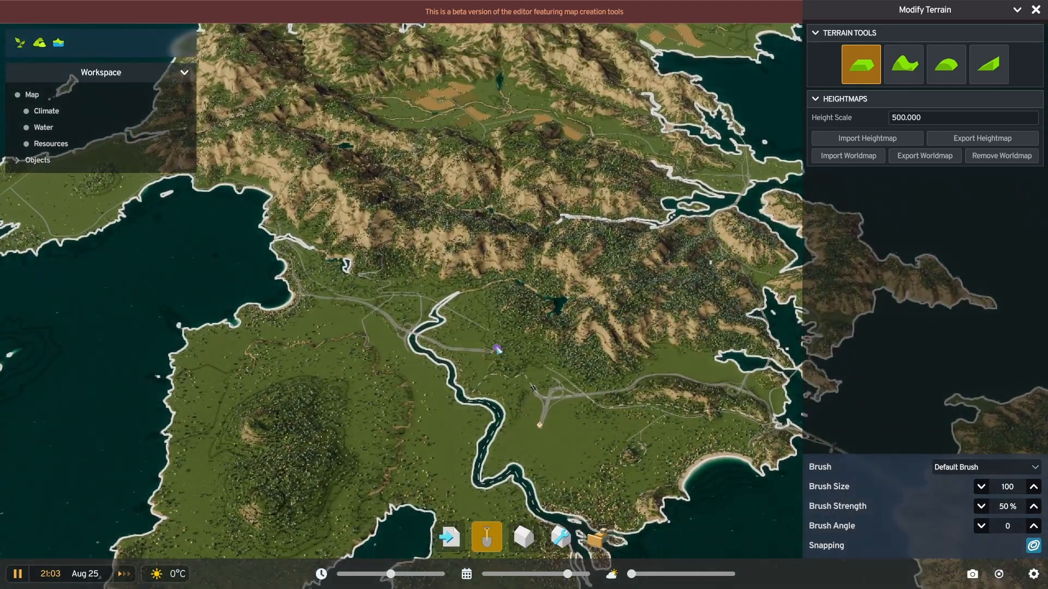
right_click_drag(503, 331, 520, 262)
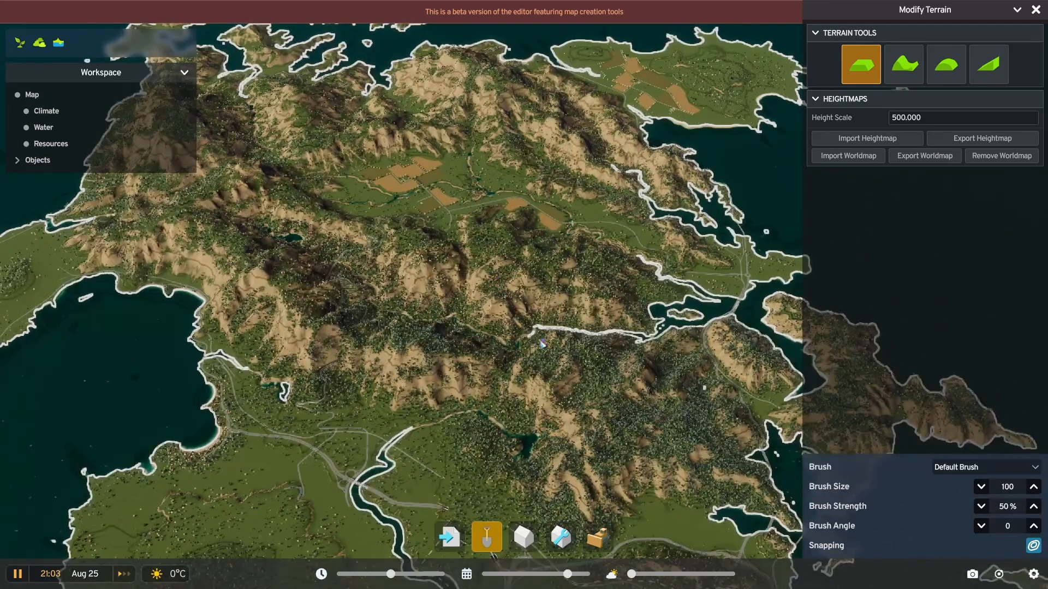
right_click_drag(536, 327, 652, 399)
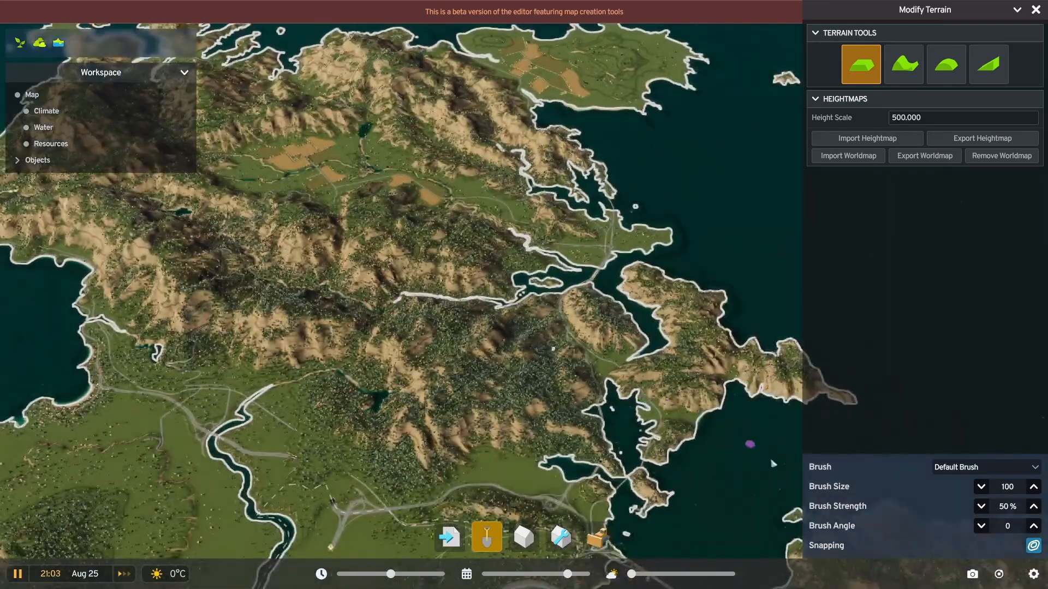
Open the object library and select the Map Tile area object.
left_click(524, 538)
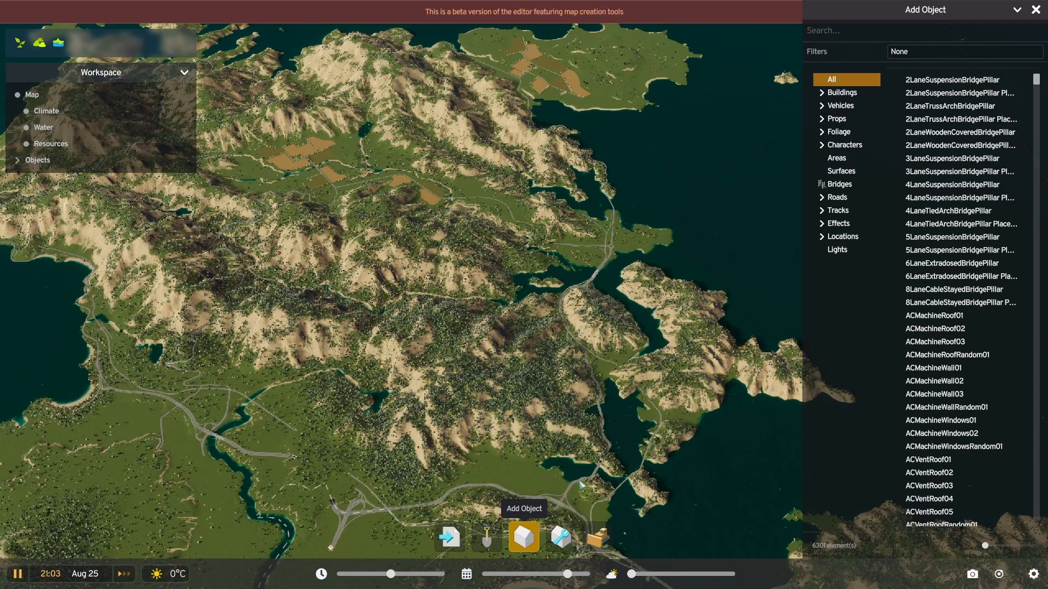
left_click(837, 158)
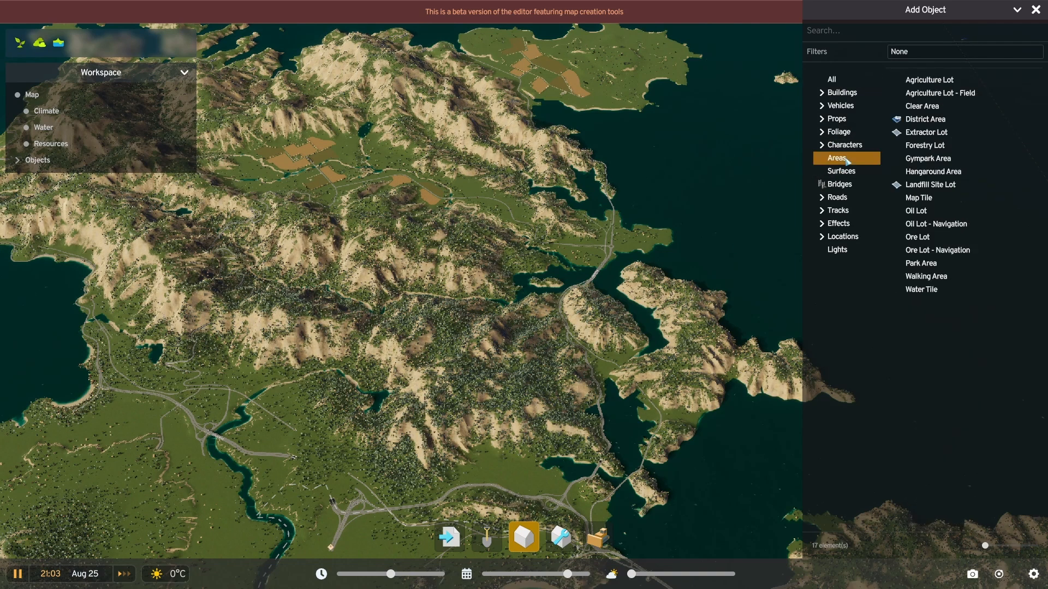
left_click(924, 199)
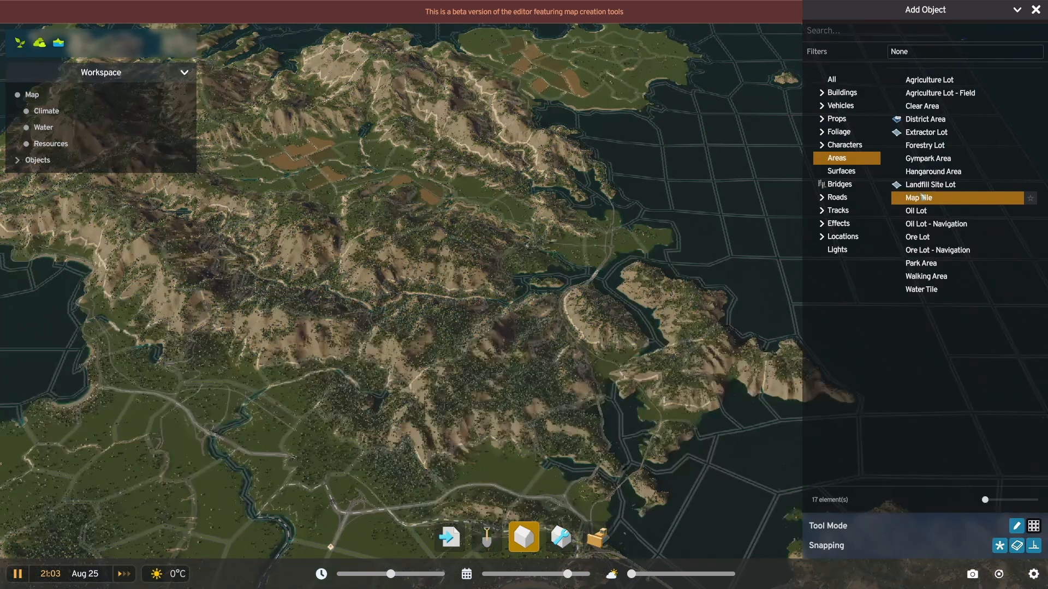
Search the full object library for "tile", clear the search and return to the area objects.
left_click(831, 79)
left_click(924, 53)
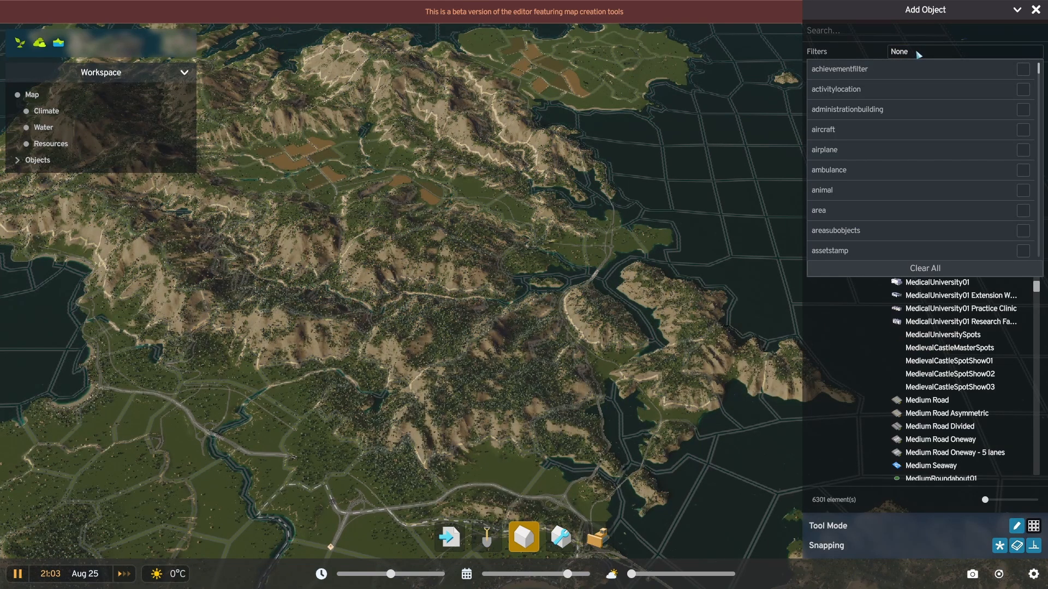
left_click(882, 35)
left_click(864, 30)
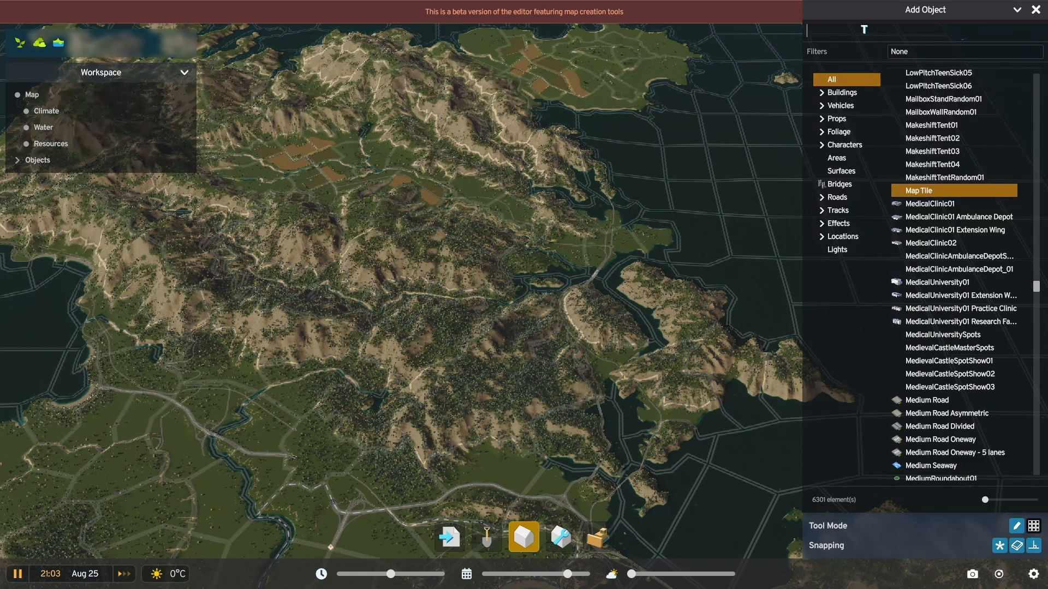
type("tile")
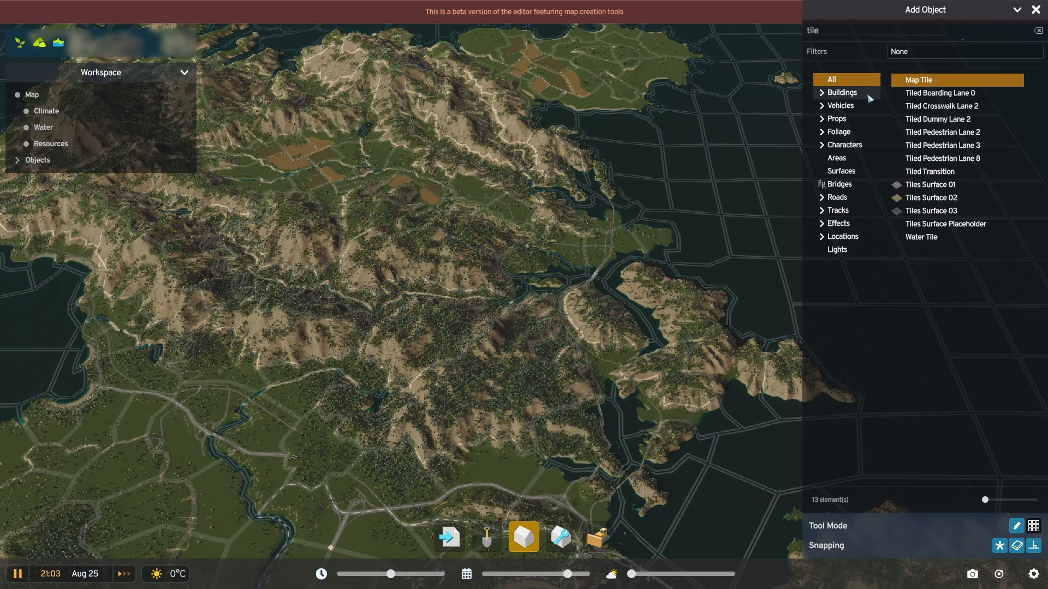
left_click(1038, 30)
left_click(840, 158)
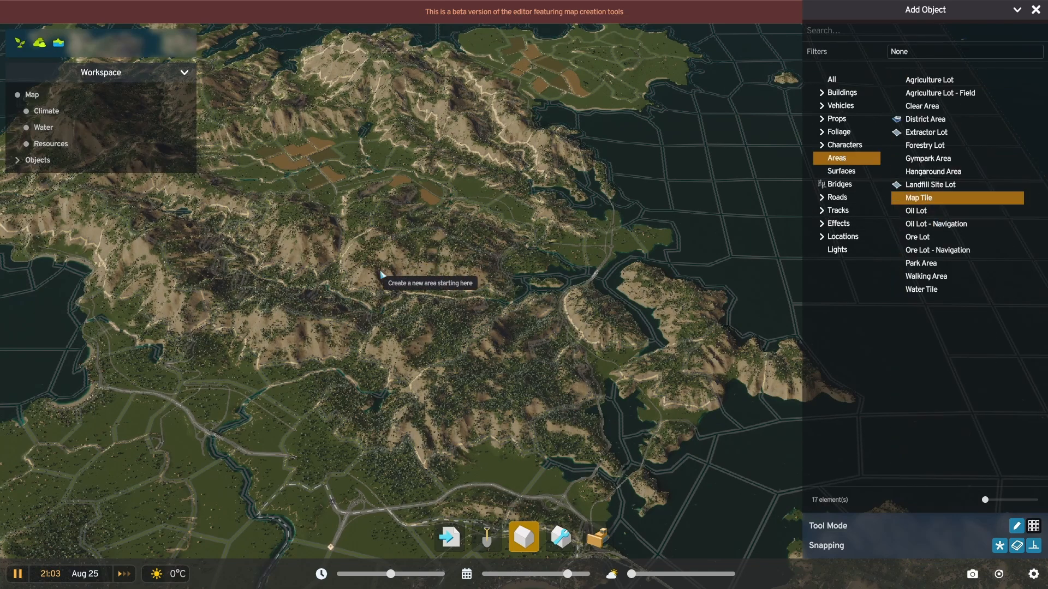
Examine the map tile boundaries across the whole playable area and around the farmed northeastern peninsula.
scroll(489, 300, "up", 3)
scroll(491, 295, "up", 3)
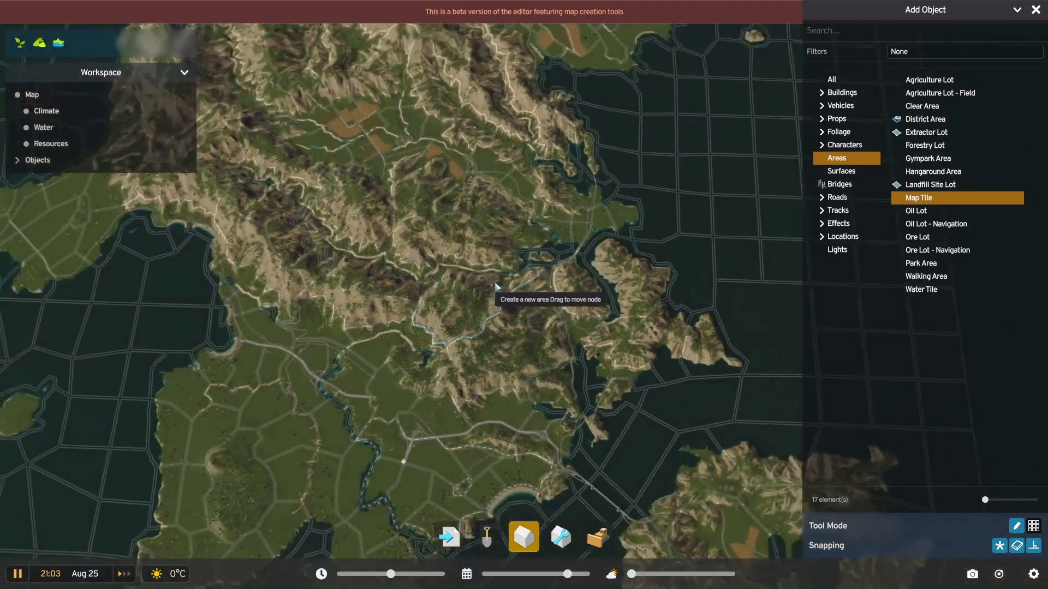
scroll(511, 290, "down", 5)
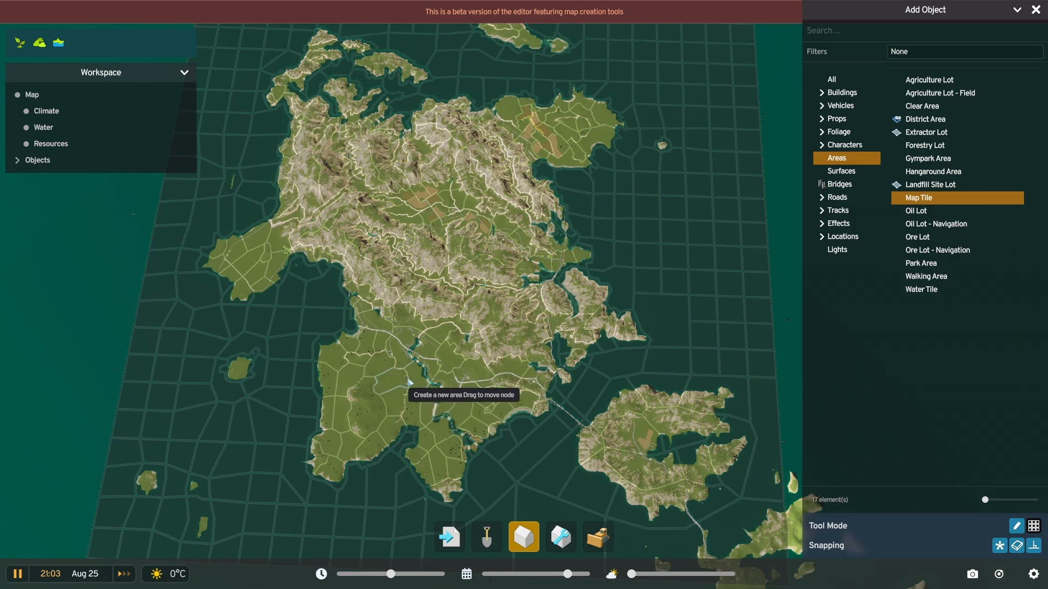
scroll(409, 382, "up", 5)
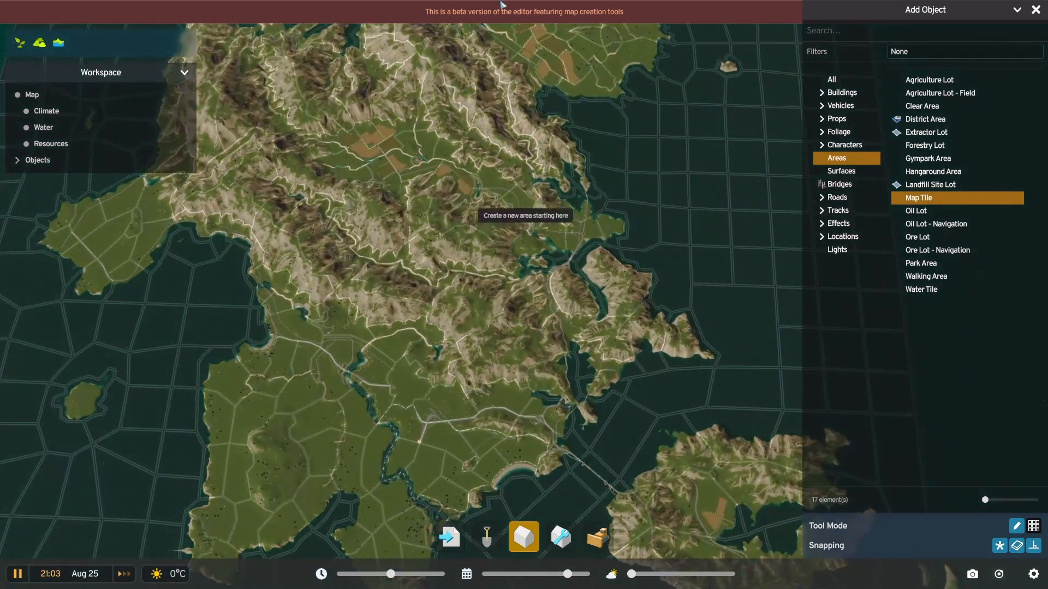
scroll(499, 218, "up", 5)
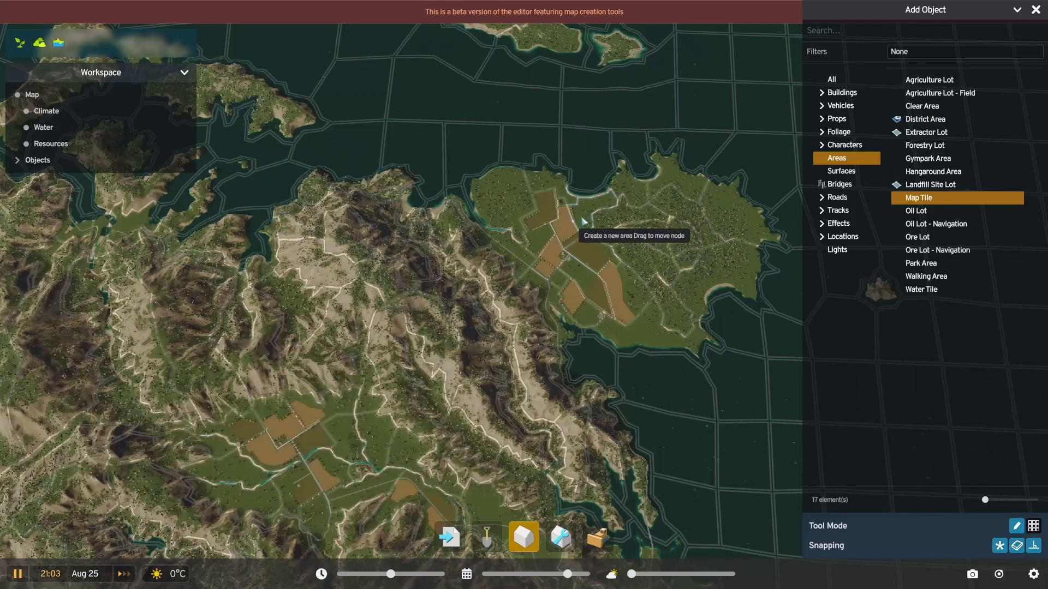
scroll(480, 383, "up", 5)
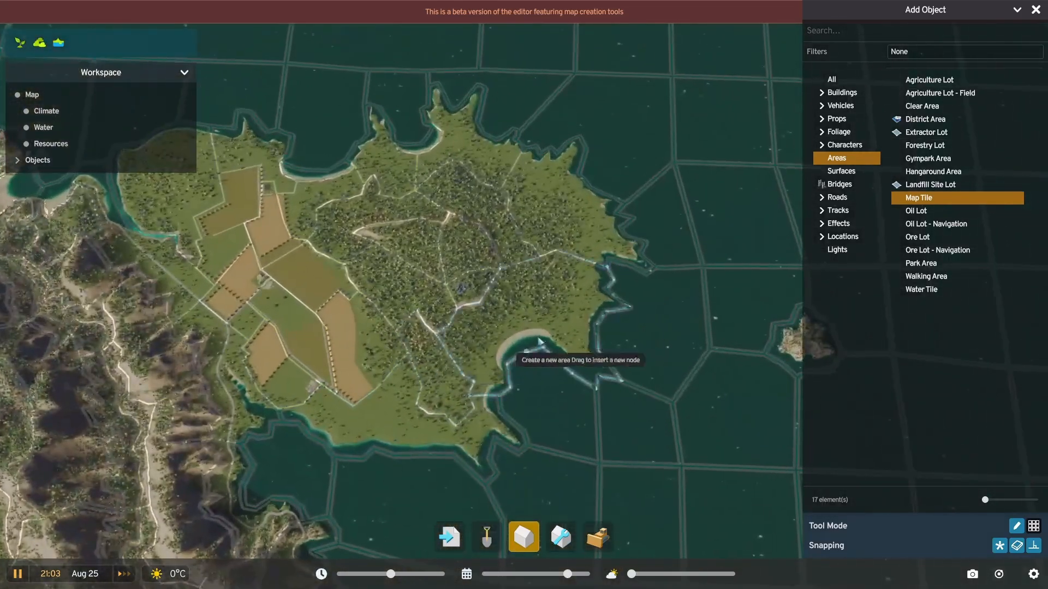
middle_click_drag(573, 323, 502, 304)
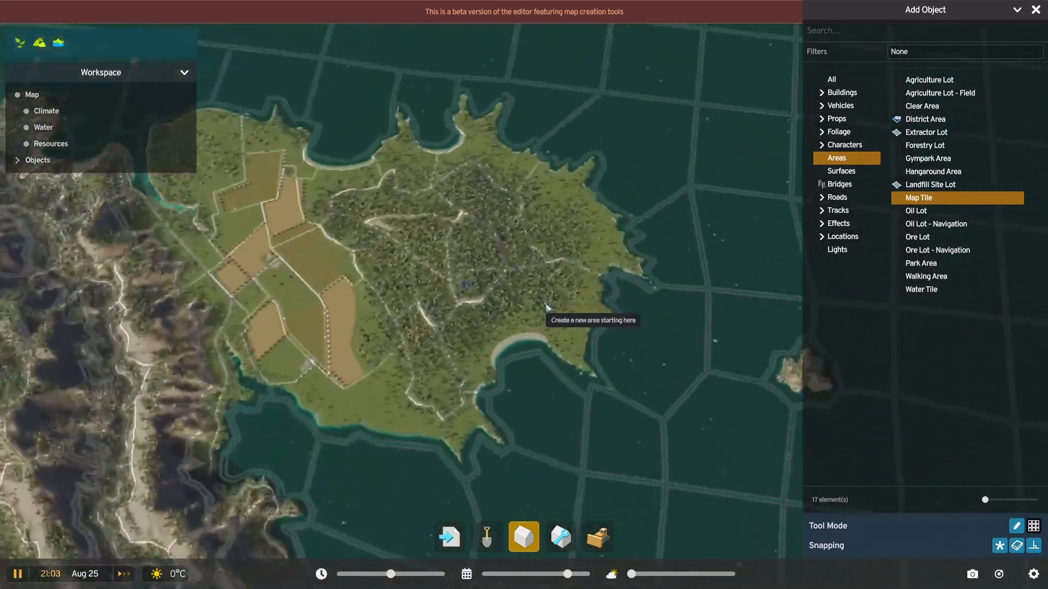
scroll(503, 302, "down", 4)
scroll(503, 302, "down", 2)
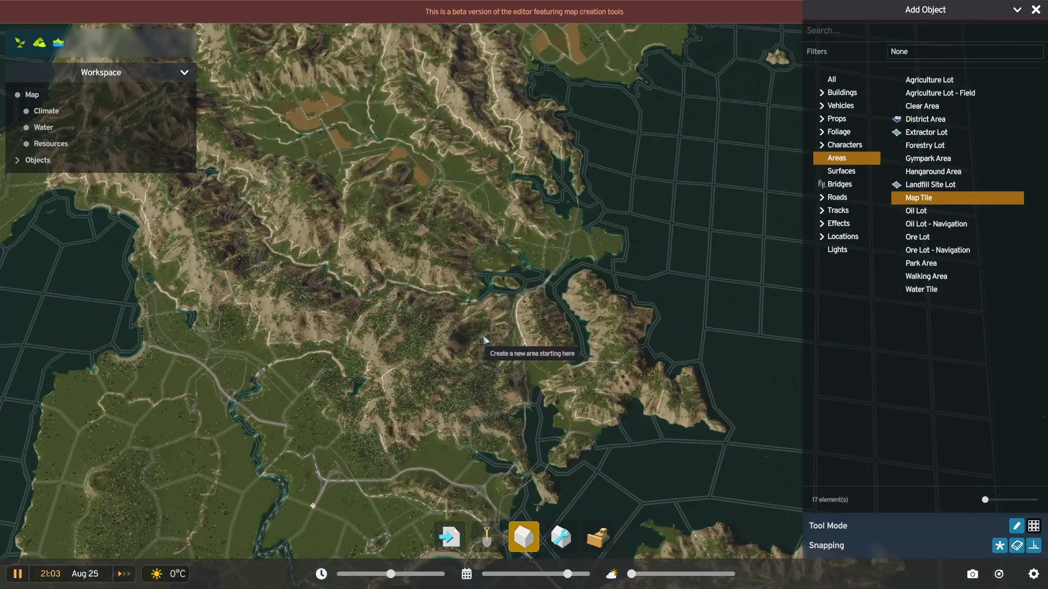
Inspect the shapes of the map tiles around the eastern inlet, its small islet and the neighbouring road crossing.
scroll(407, 424, "up", 3)
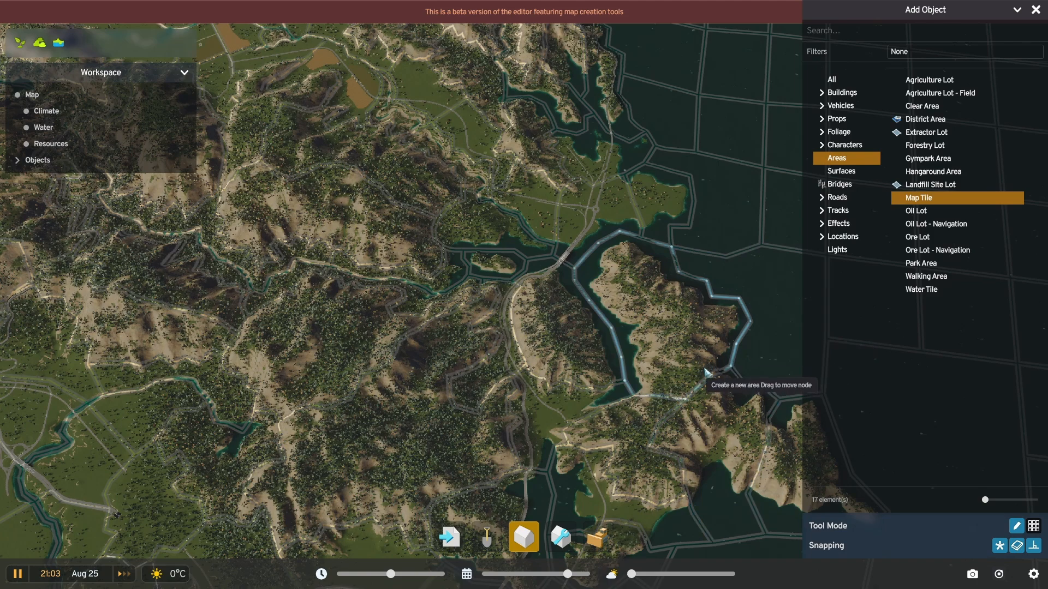
key("q")
key("w")
scroll(473, 361, "up", 3)
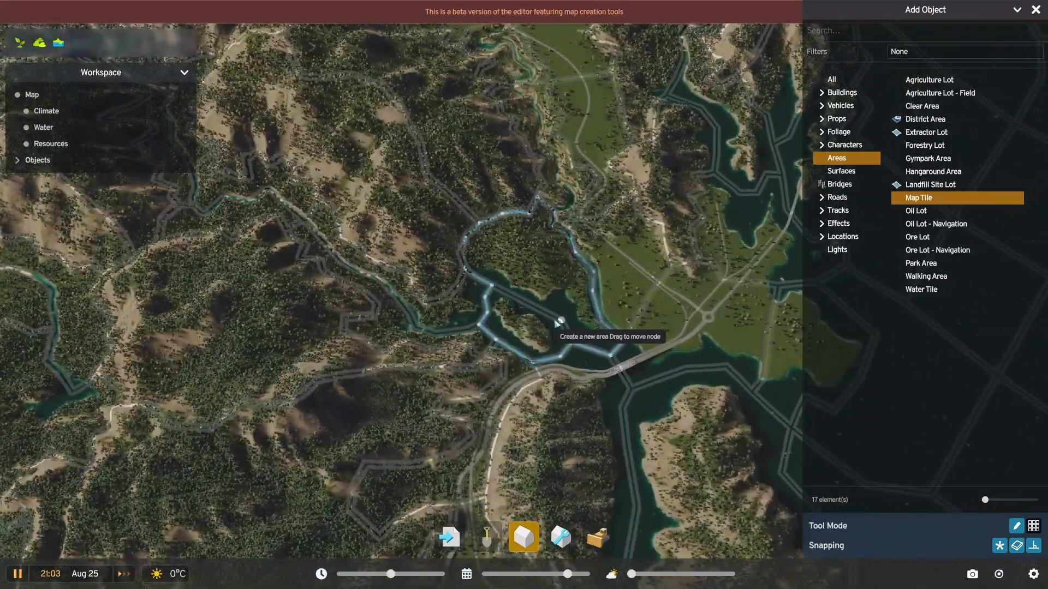
scroll(556, 320, "down", 5)
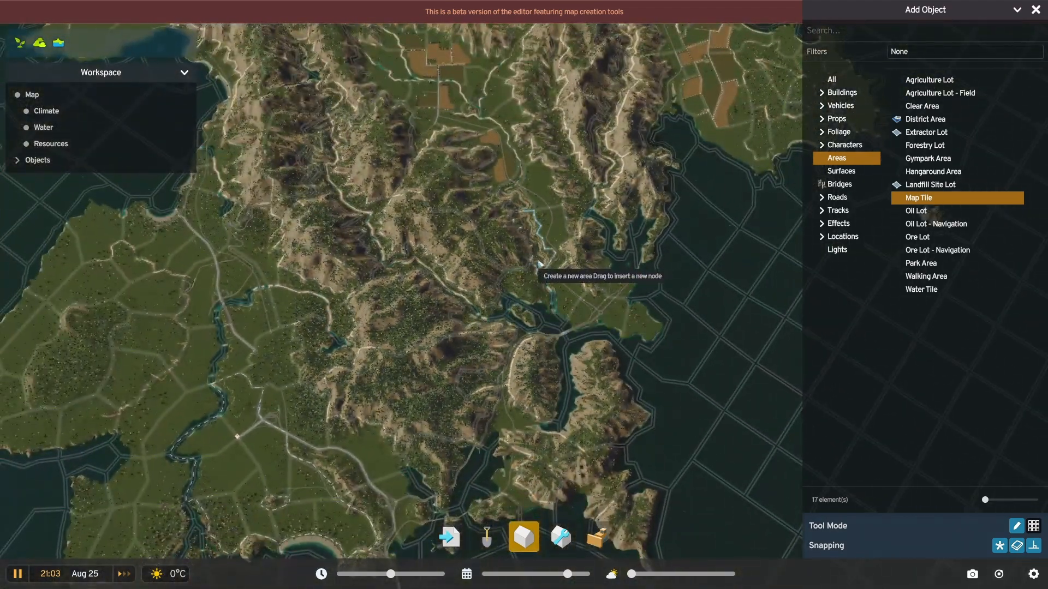
Inspect the map tile layout over the flat southern peninsula, the adjoining sea and the mountain ridges beside the farmland valley.
middle_click_drag(516, 282, 427, 278)
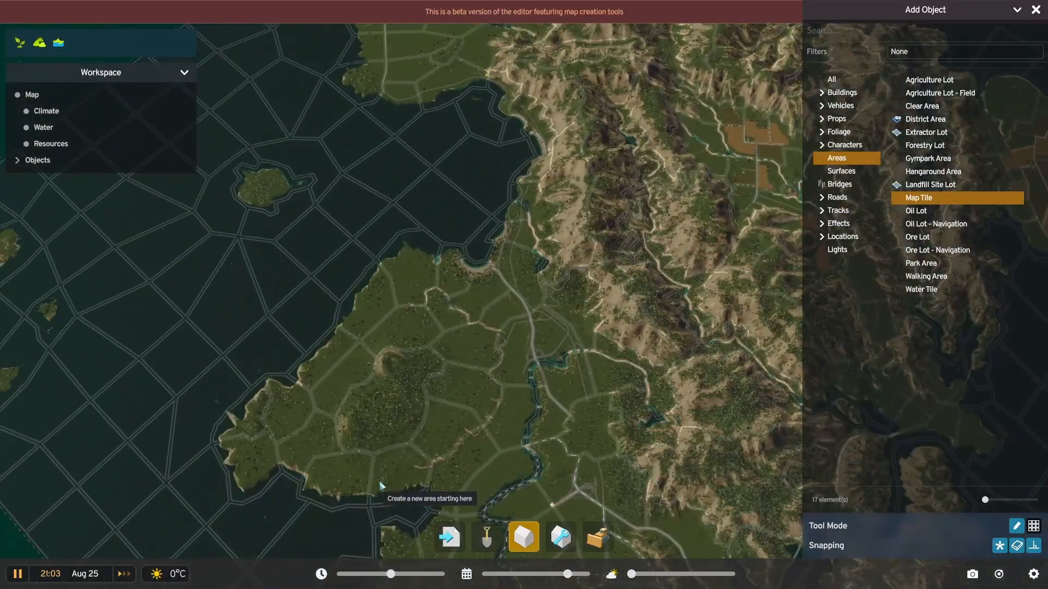
middle_click_drag(381, 486, 451, 421)
scroll(425, 424, "down", 4)
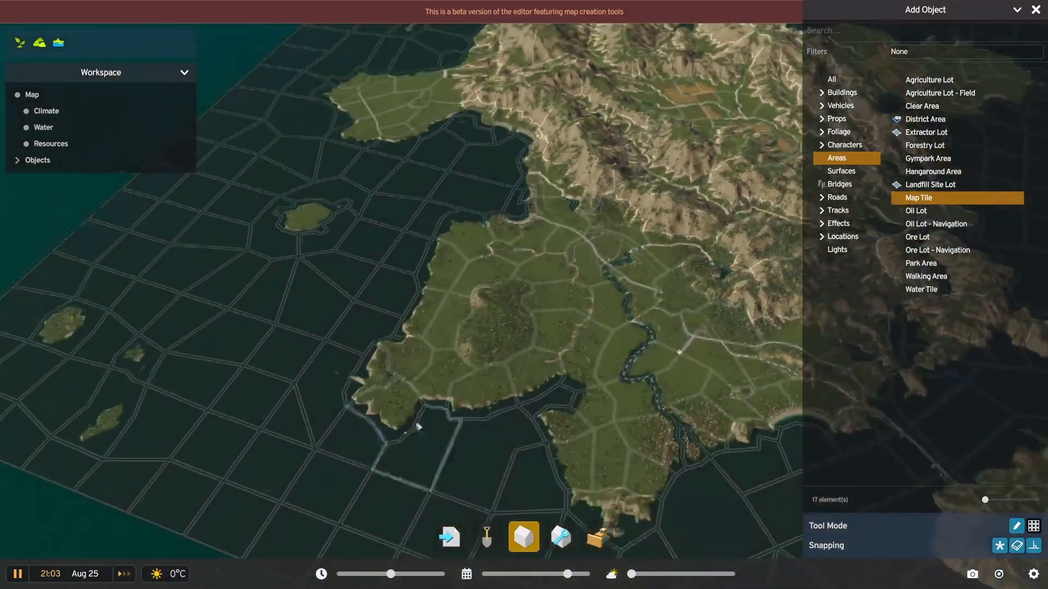
scroll(438, 418, "up", 4)
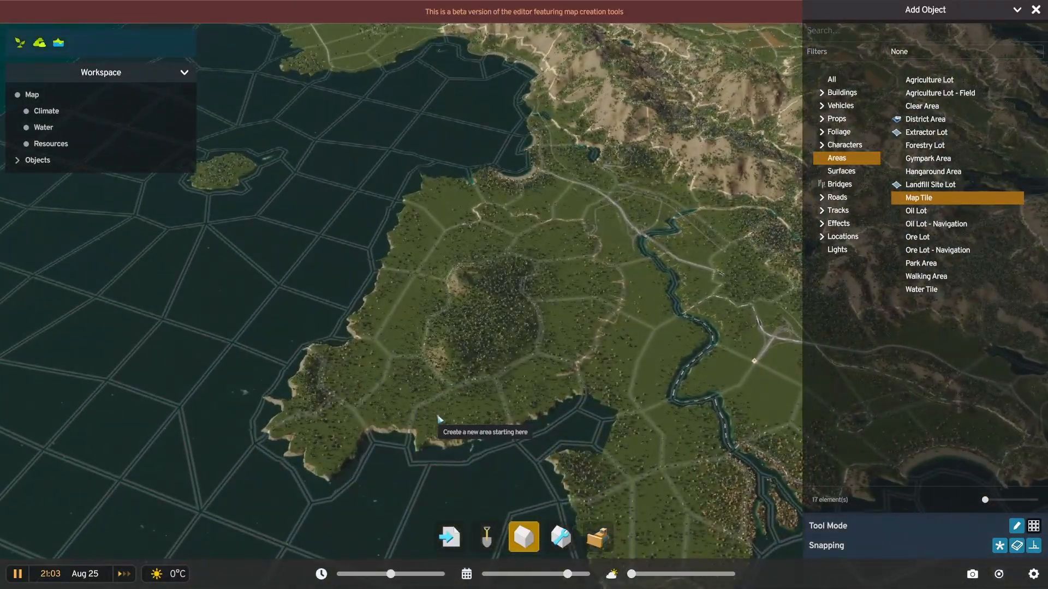
scroll(447, 418, "down", 3)
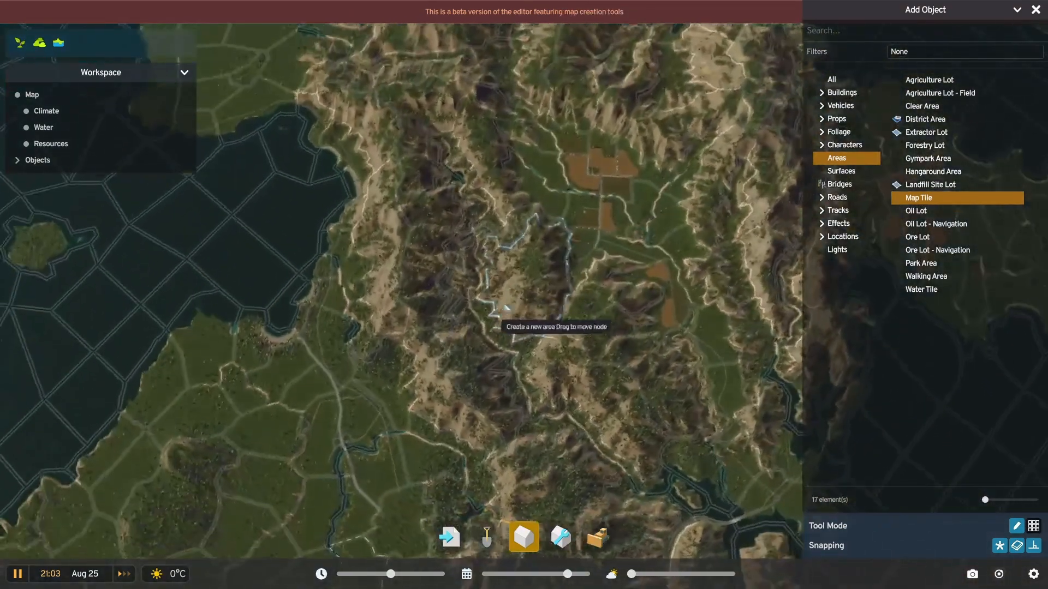
key("w")
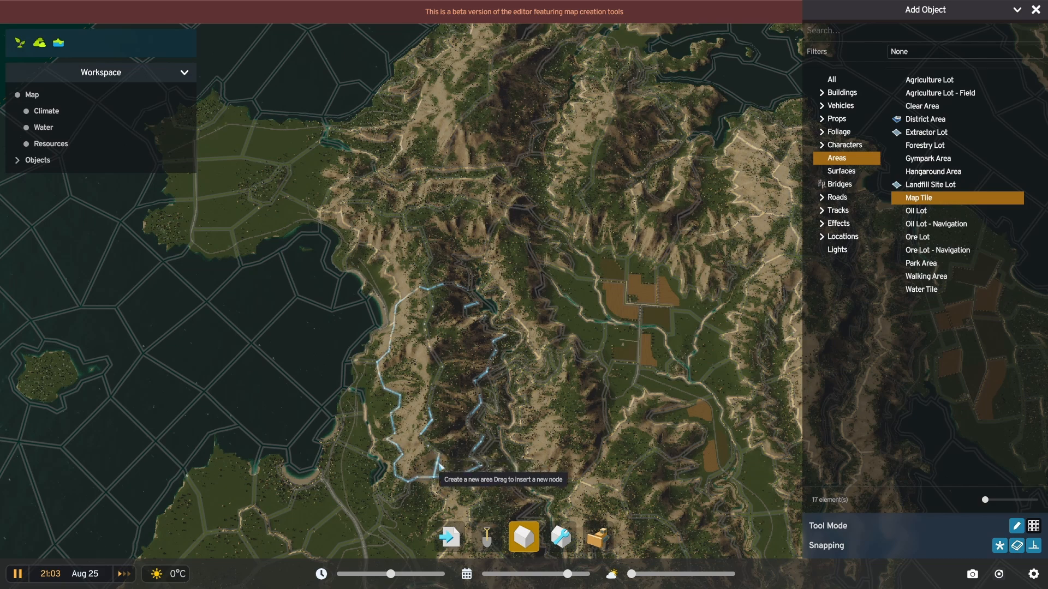
scroll(438, 470, "up", 2)
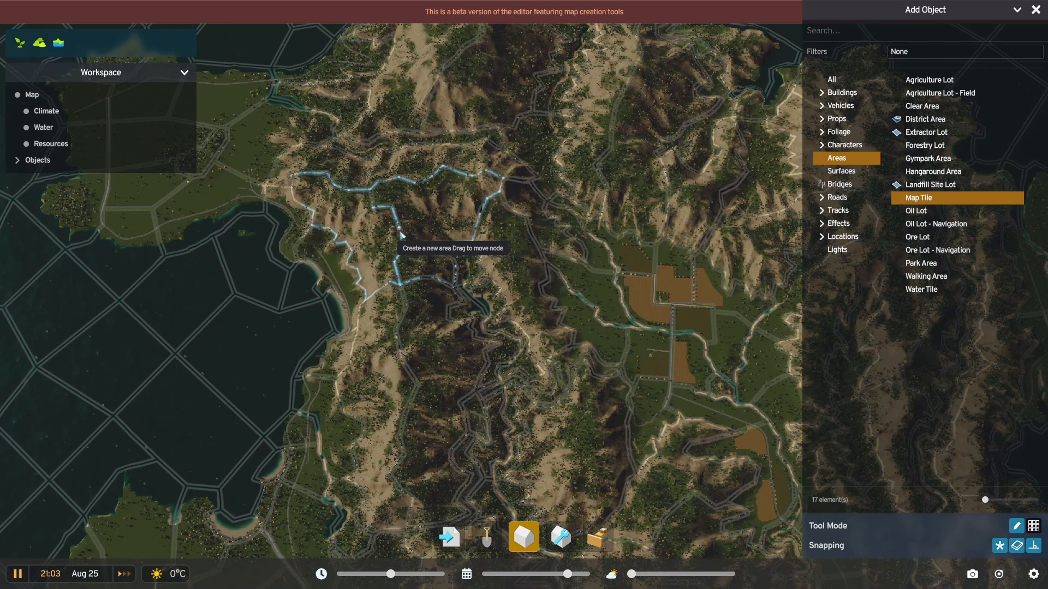
Inspect the map tile layout from the mountain ridges down across the southern plain to the curved beach, bay crossing and rocky inlets.
right_click_drag(400, 232, 535, 7)
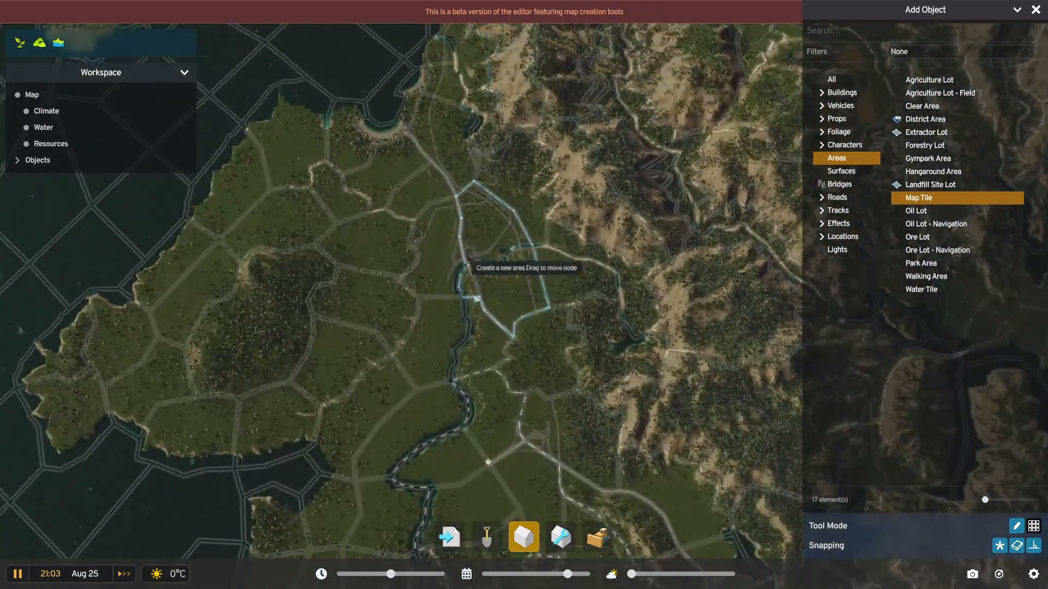
right_click_drag(546, 514, 606, 389)
right_click_drag(761, 344, 651, 339)
right_click_drag(788, 361, 666, 346)
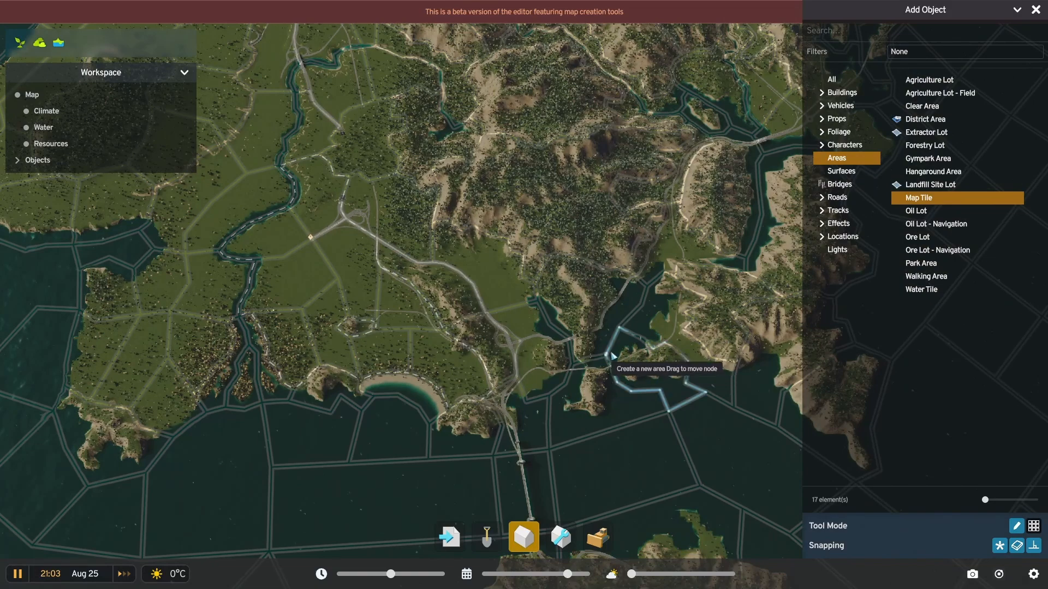
scroll(431, 366, "up", 3)
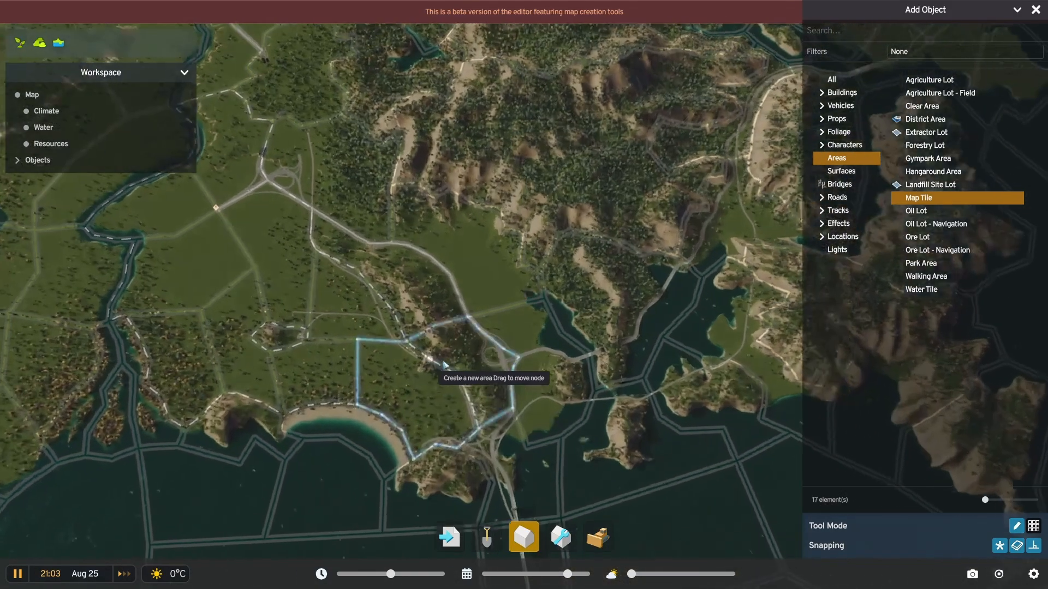
middle_click_drag(473, 386, 429, 330)
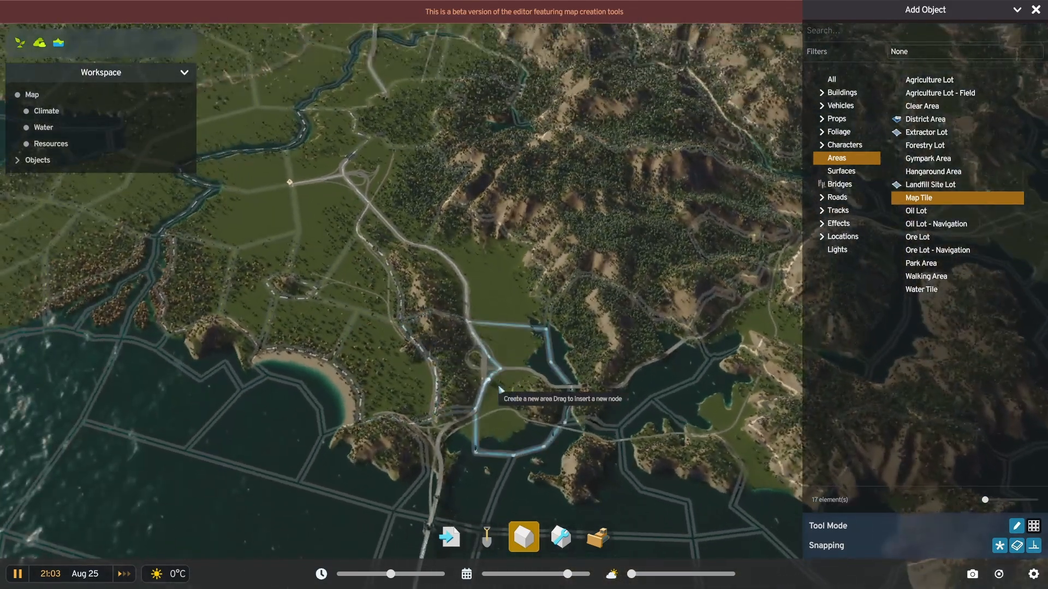
Examine how the map tile borders follow the cliff line, river and forested hill on the western peninsula.
mouse_move(271, 1)
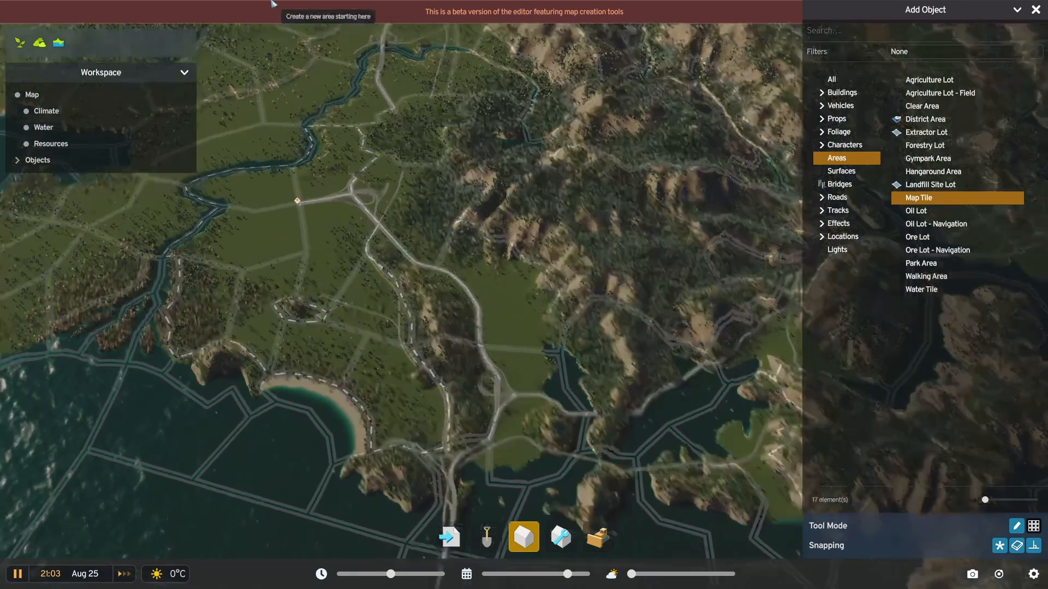
mouse_move(412, 3)
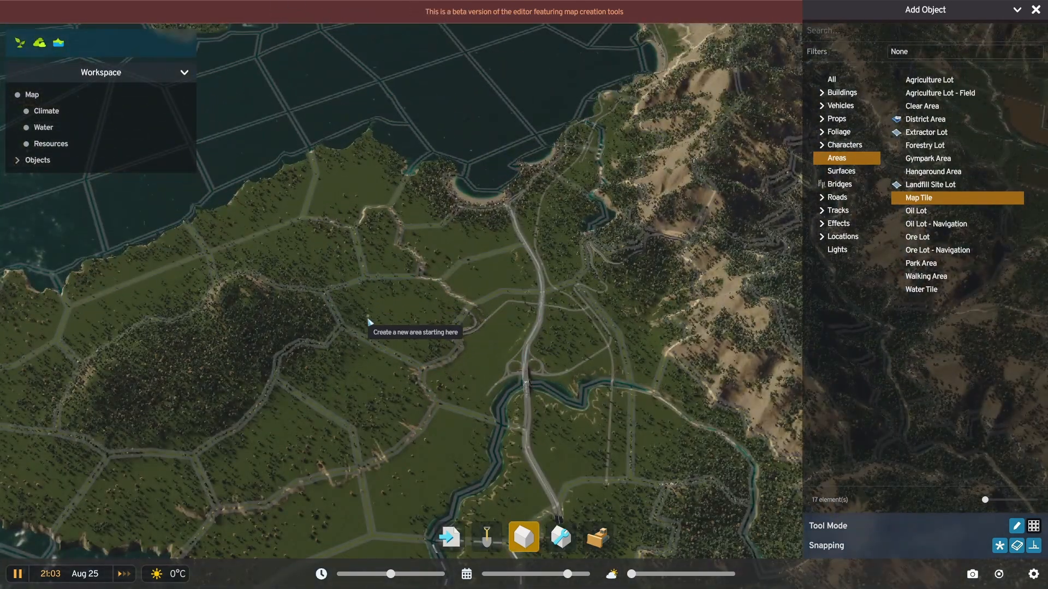
scroll(370, 331, "up", 2)
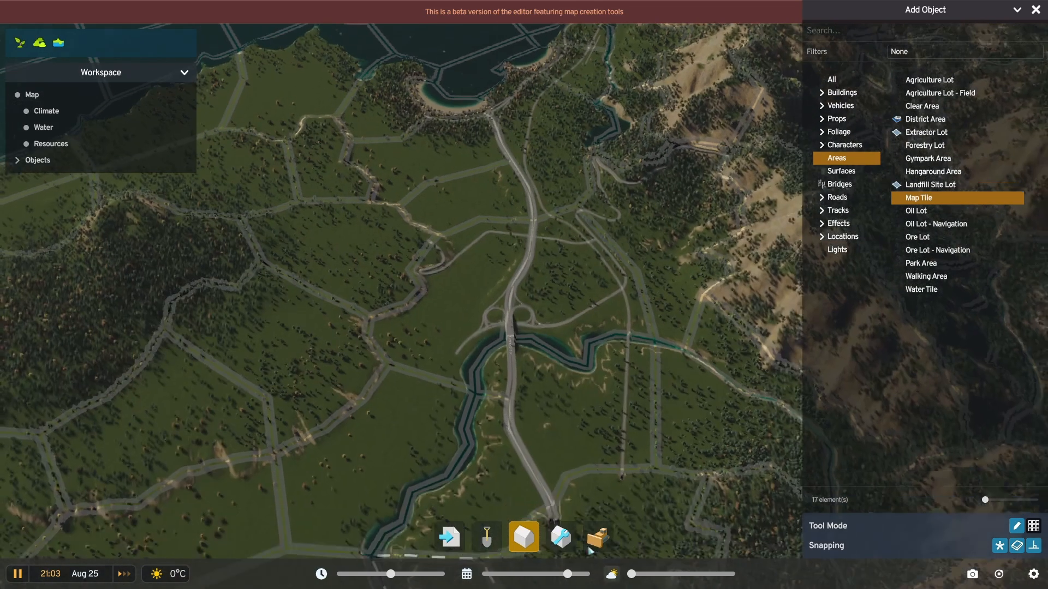
key("a")
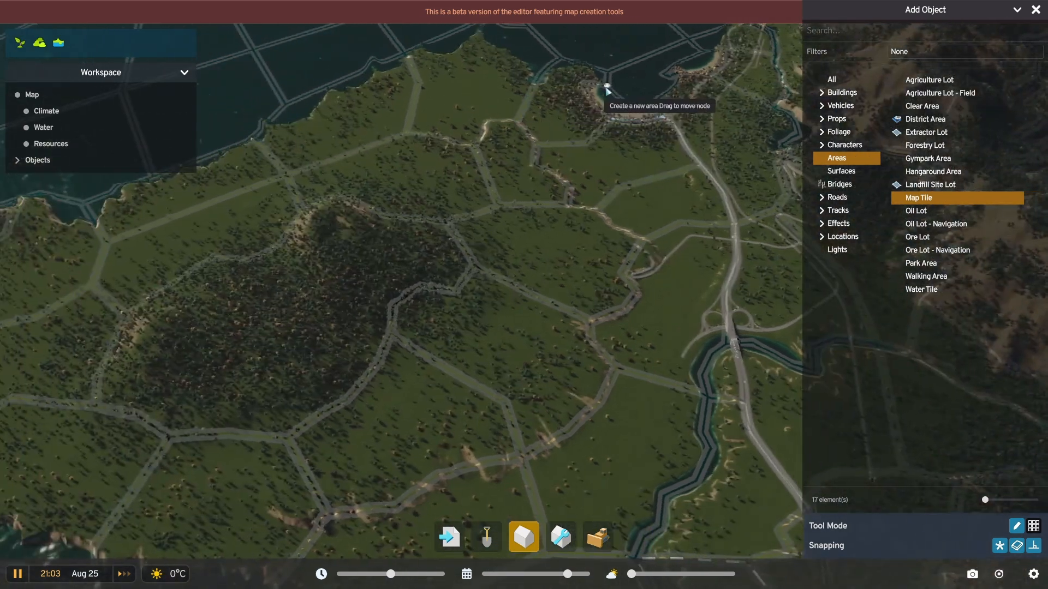
key("w")
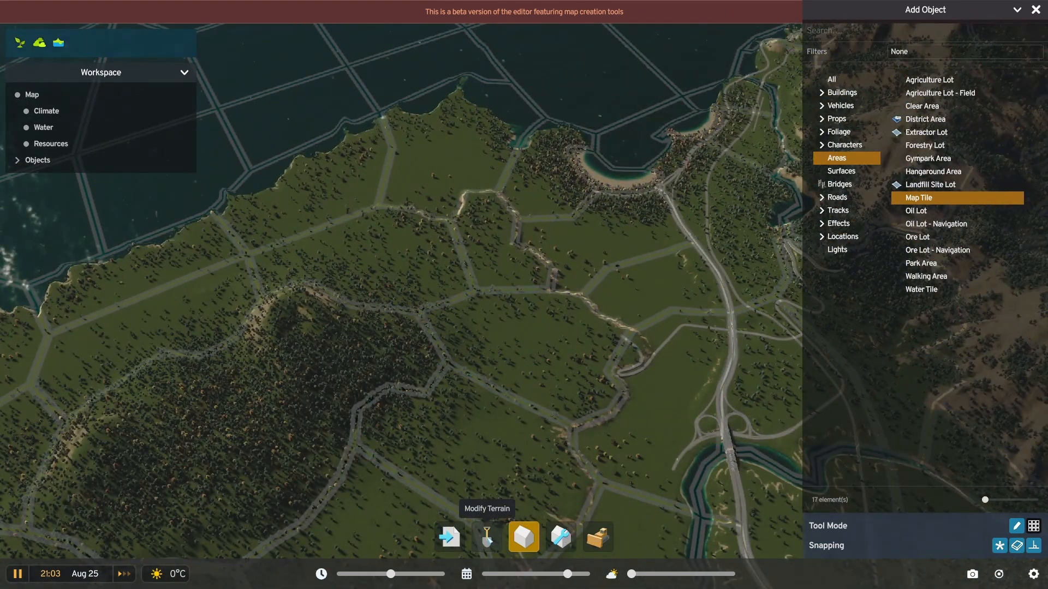
Activate the Level Terrain tool and study the contour lines around the forested hill and the cliff line.
left_click(487, 537)
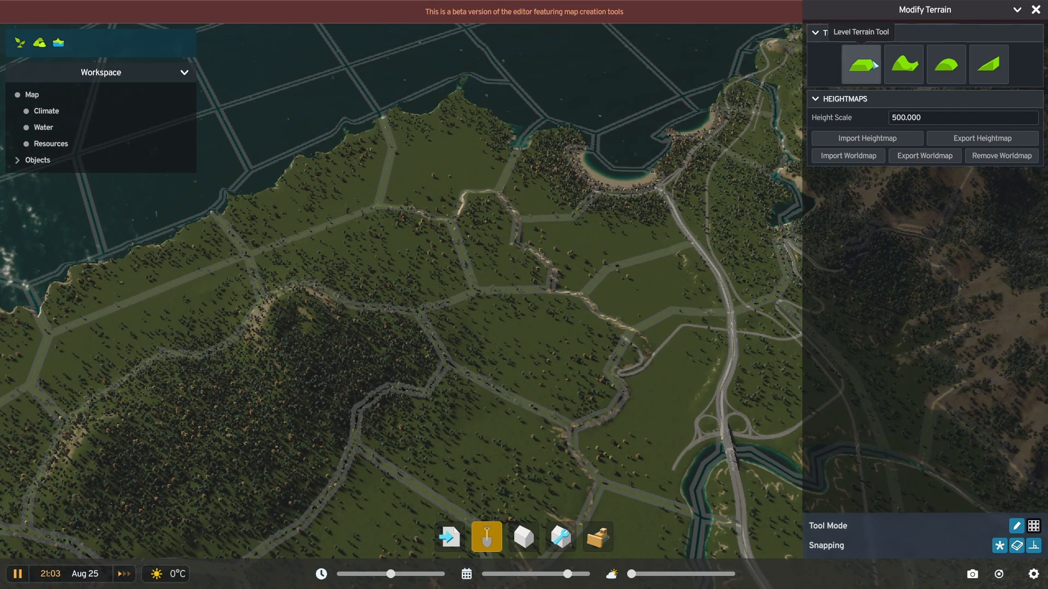
left_click(873, 65)
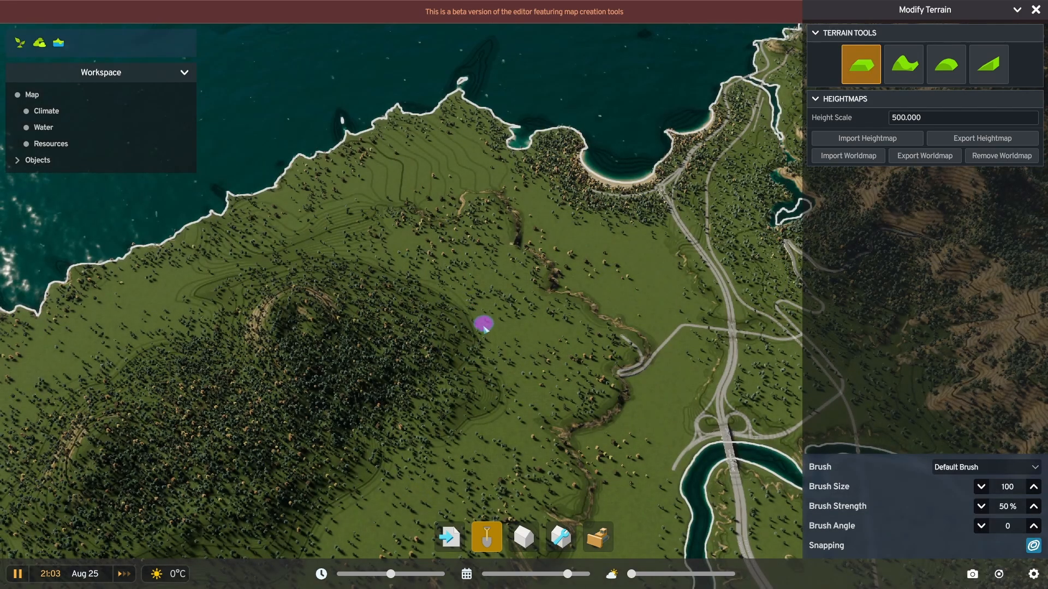
scroll(486, 429, "up", 5)
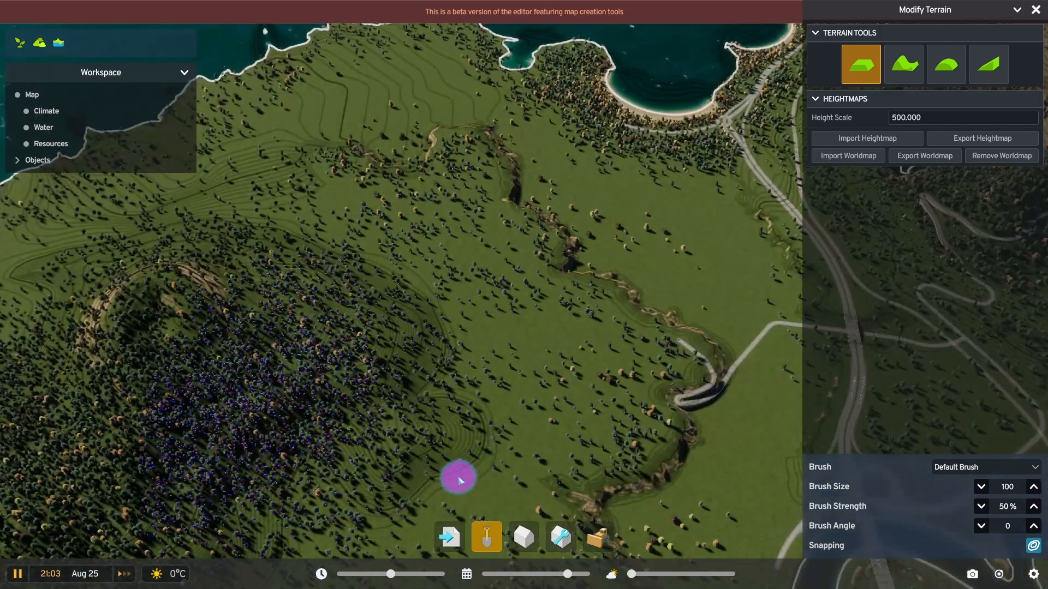
scroll(459, 480, "down", 5)
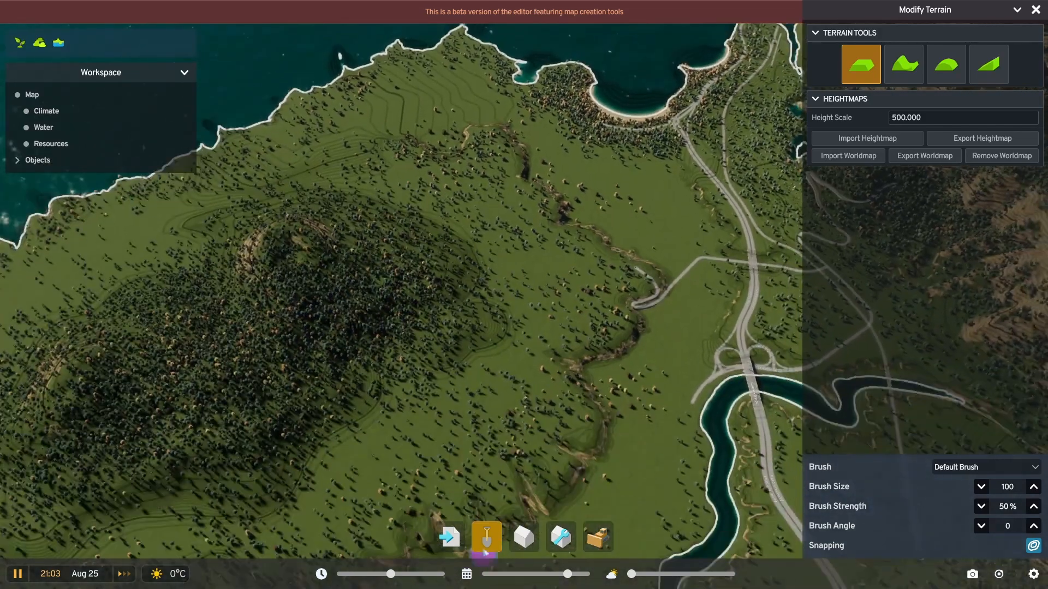
Toggle the terrain tools off and on to compare the landscape without and with contours, finishing with the wavy terrain tool active around the hill.
left_click(485, 549)
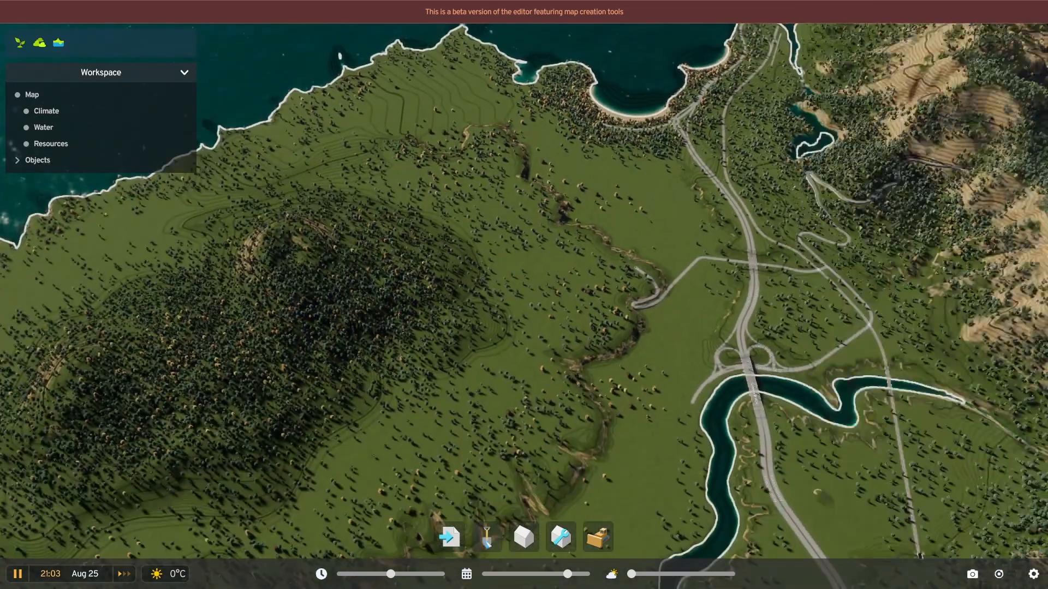
left_click(485, 543)
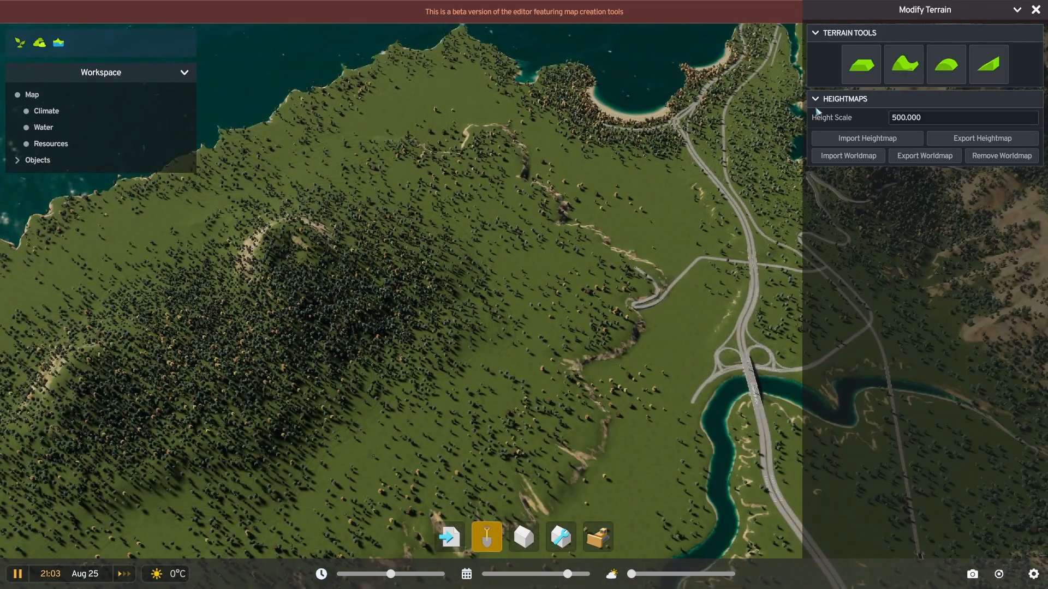
left_click(862, 64)
left_click(498, 530)
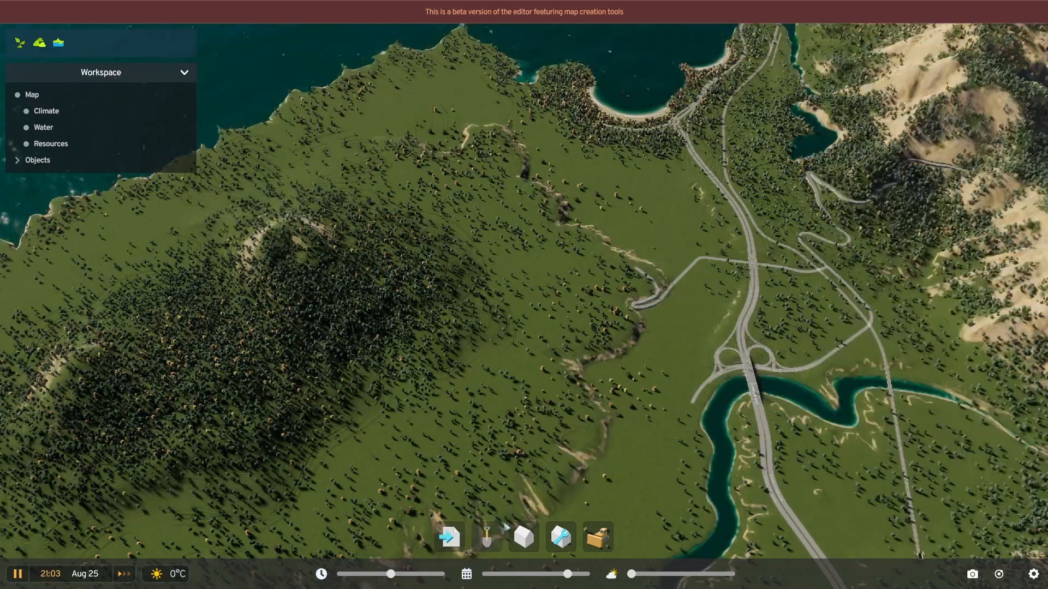
left_click(485, 536)
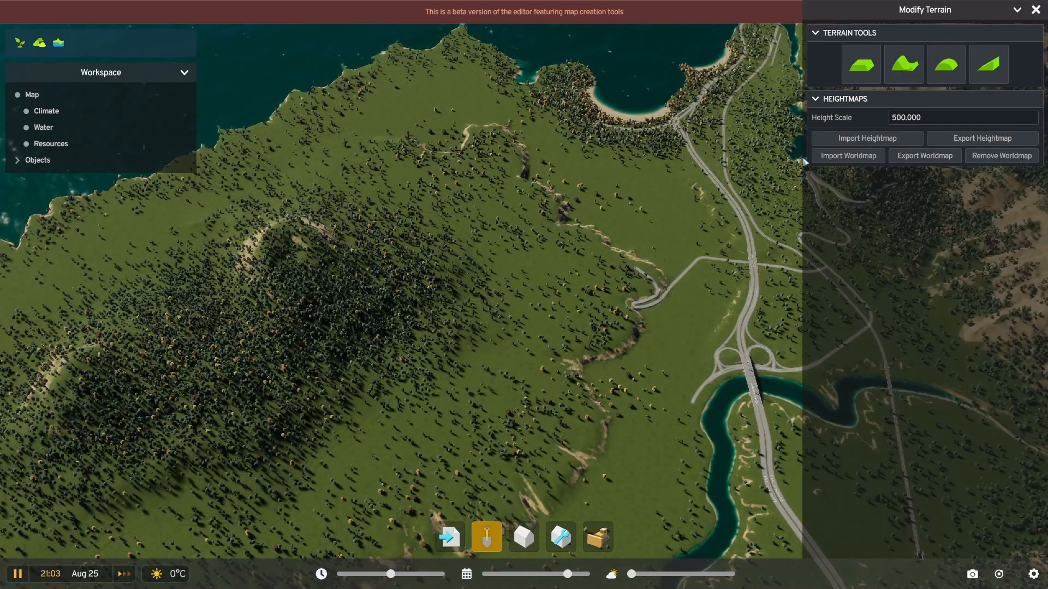
left_click(903, 66)
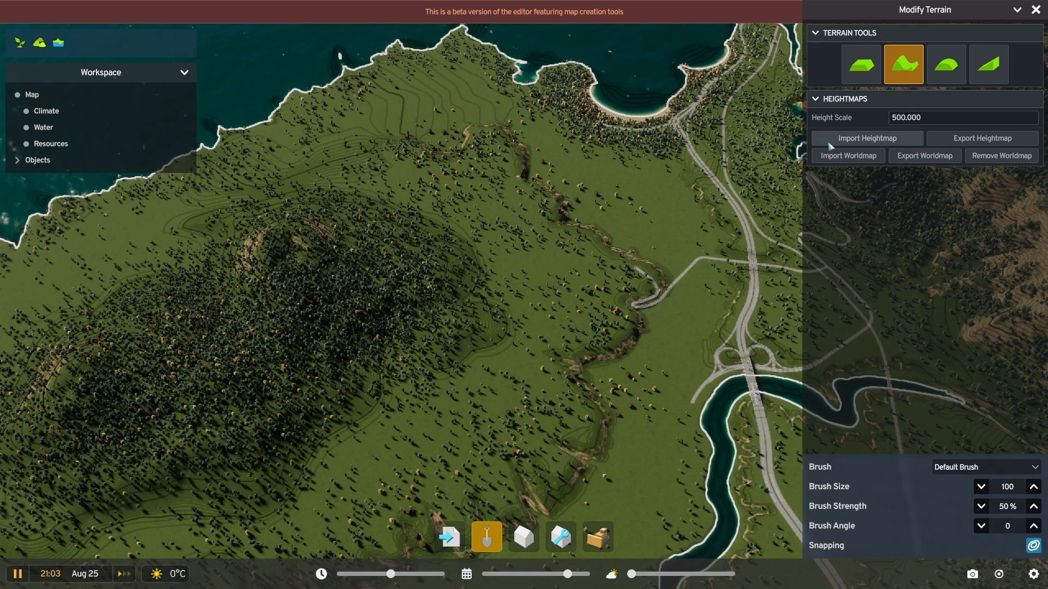
middle_click_drag(606, 384, 545, 354)
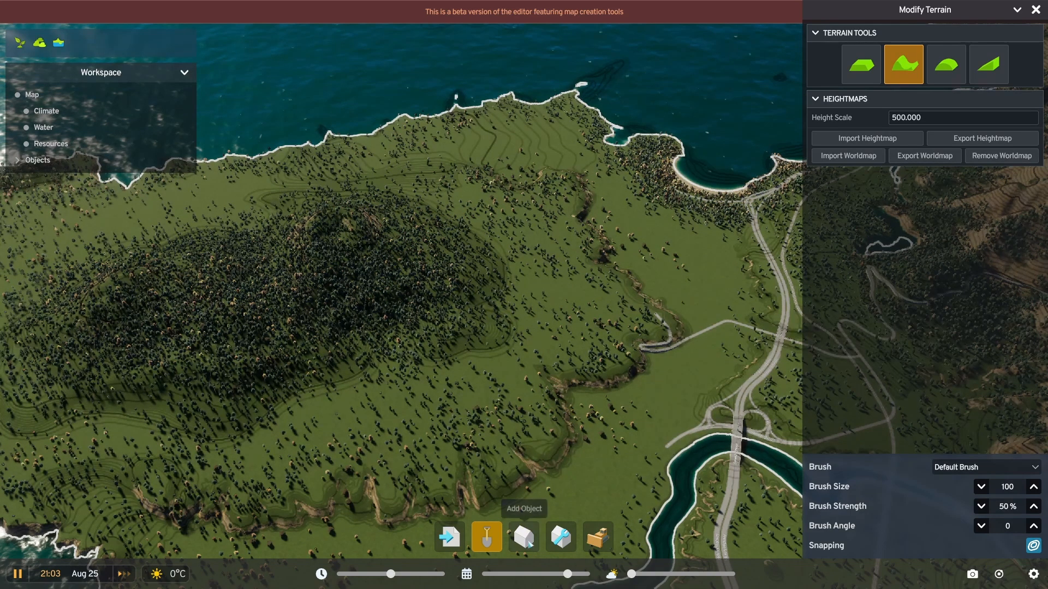
Show the map tiles again through the object library and compare their borders around the forested hill, the peninsula and the open sea.
left_click(524, 536)
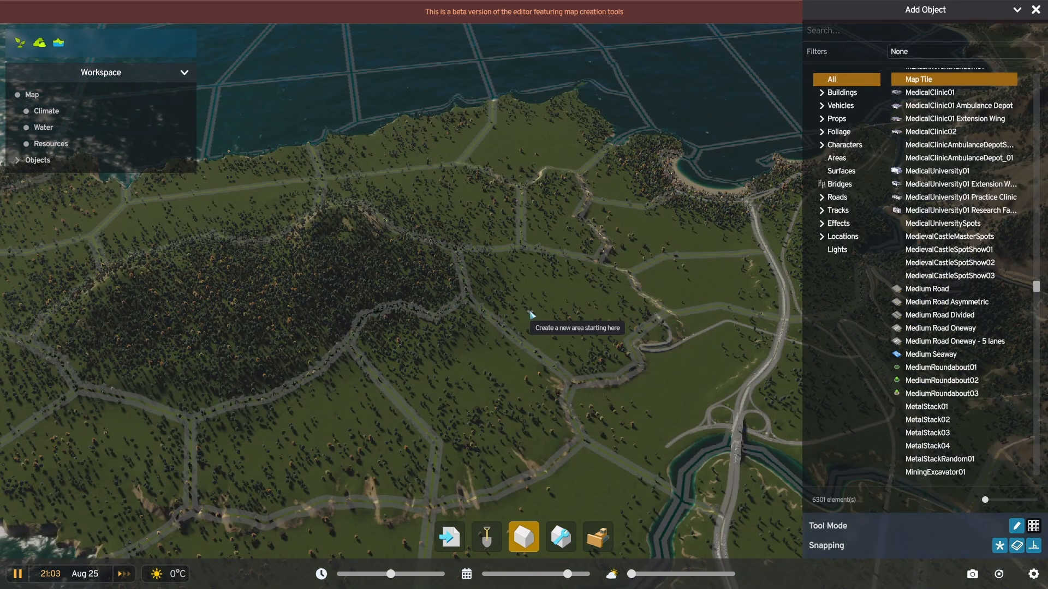
middle_click_drag(454, 307, 515, 360)
scroll(508, 350, "down", 2)
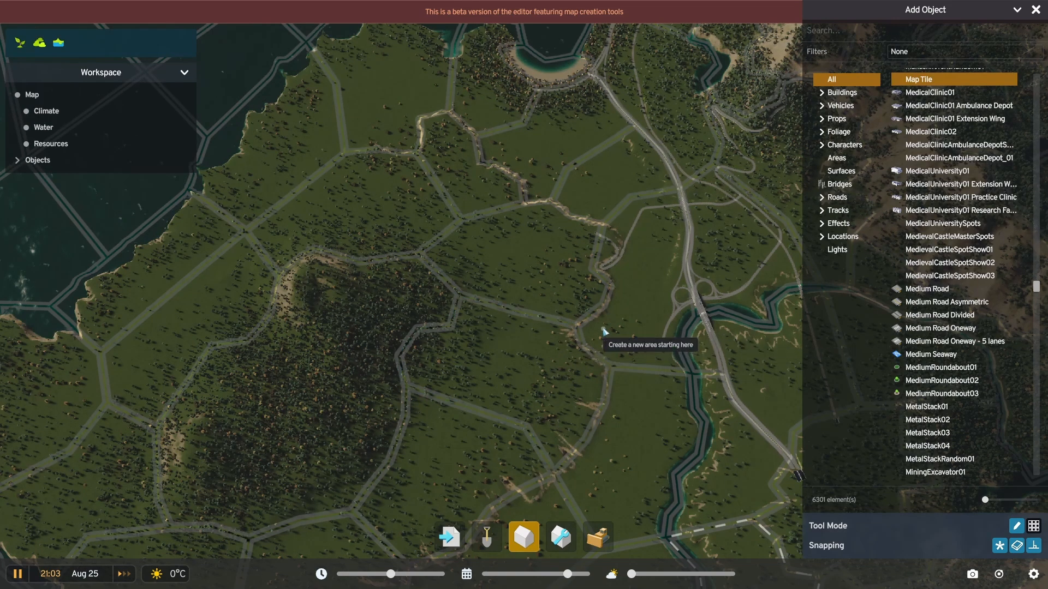
scroll(578, 327, "down", 10)
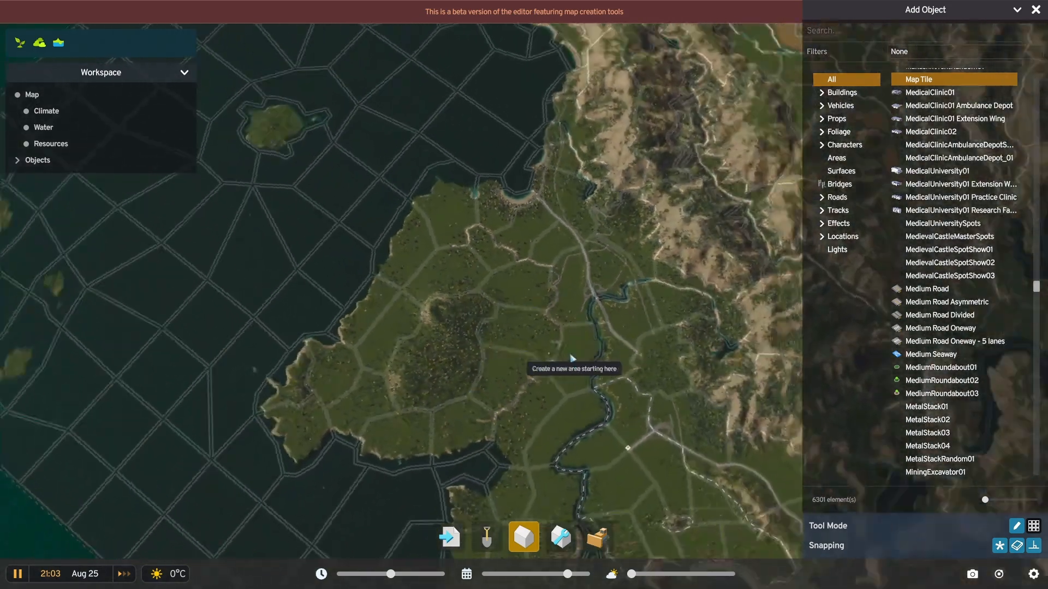
scroll(572, 358, "down", 5)
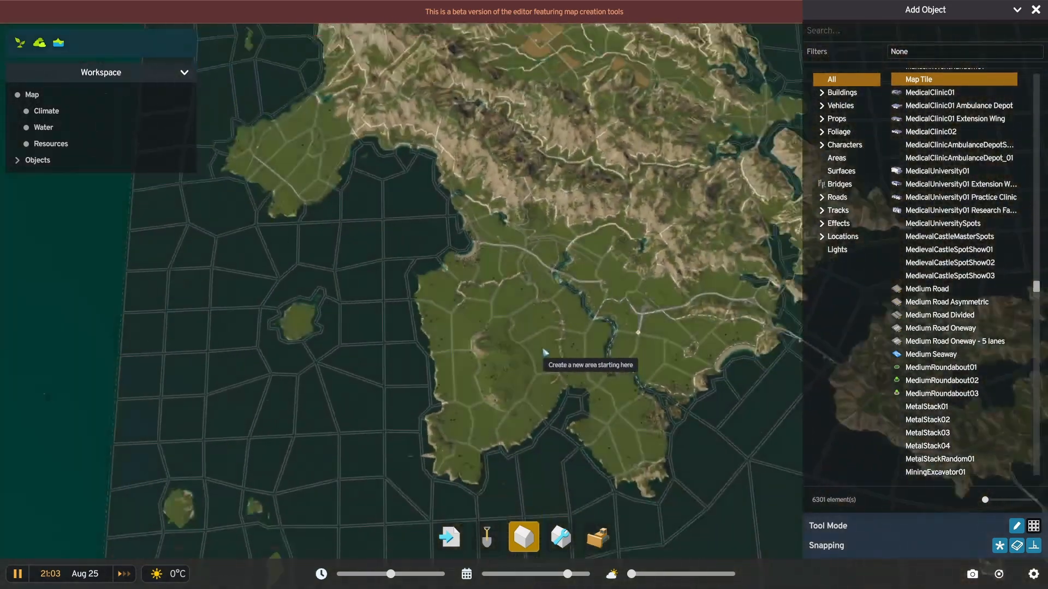
scroll(545, 353, "down", 2)
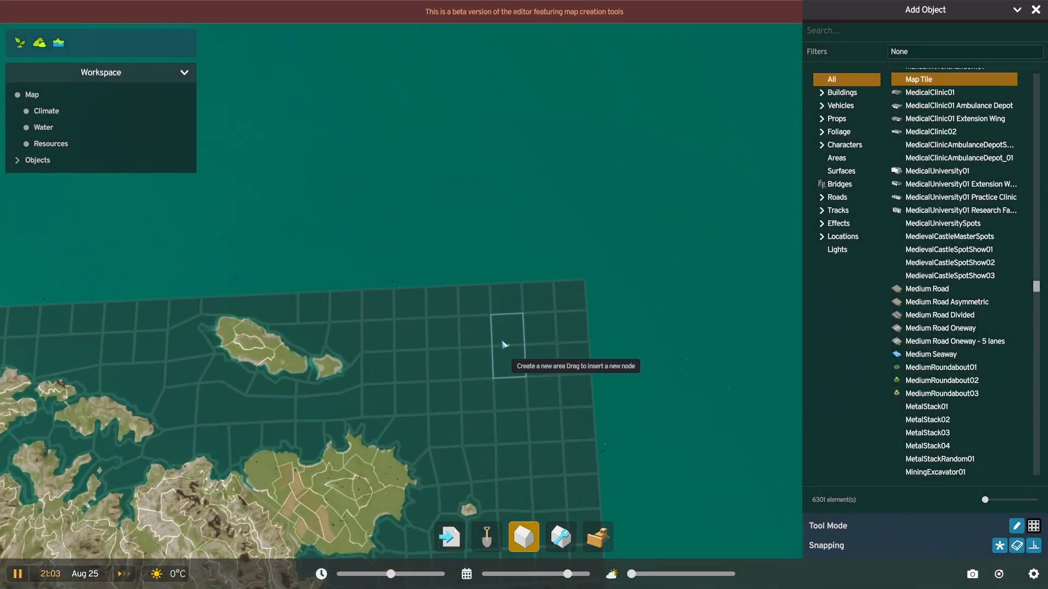
Delete the corner node shared by four square map tiles in the open sea near the map's northeastern corner.
scroll(505, 344, "up", 3)
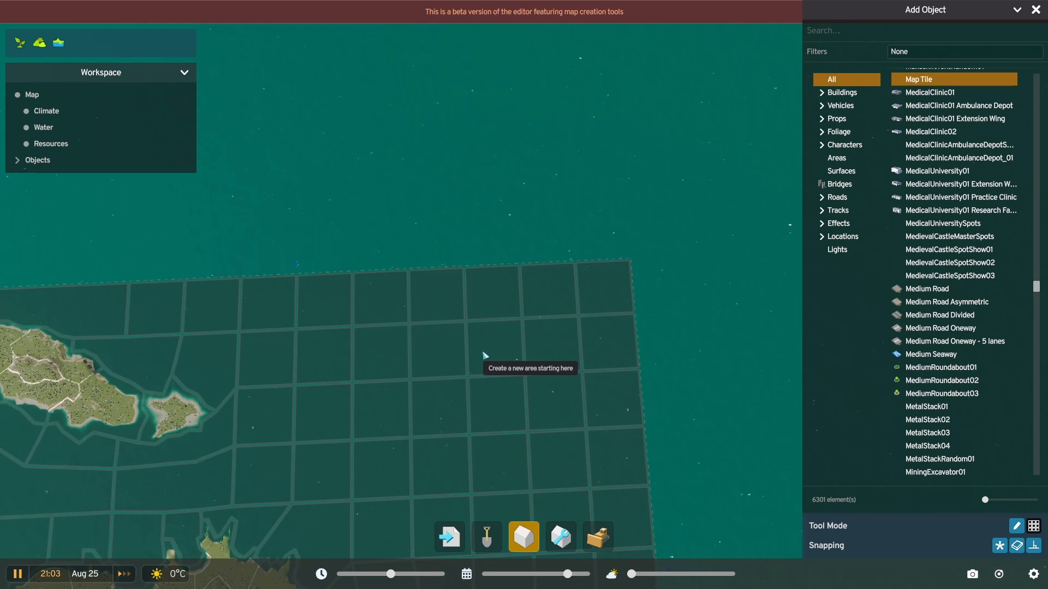
middle_click_drag(484, 356, 493, 364)
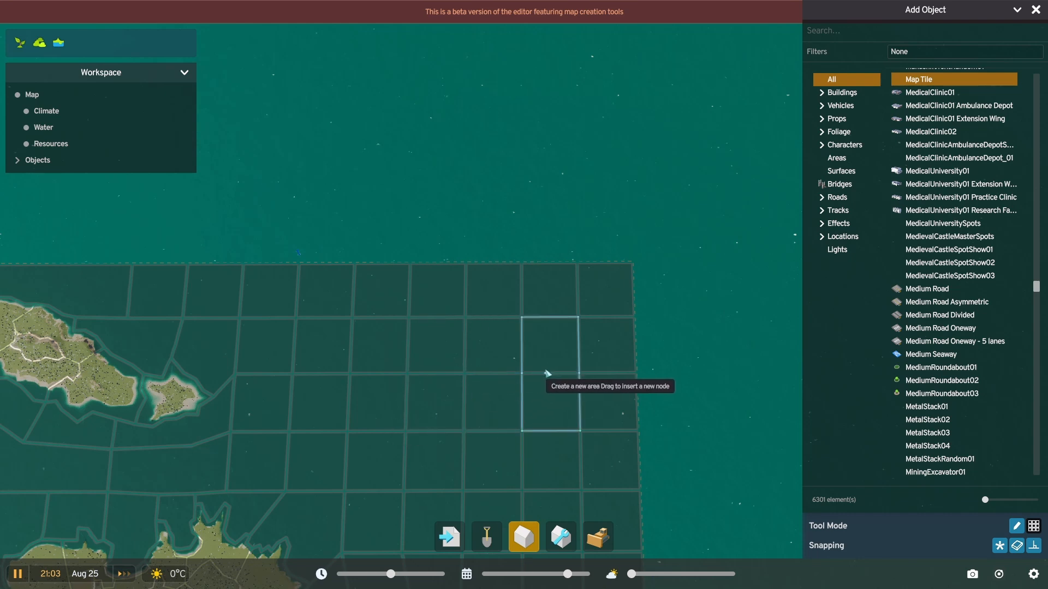
scroll(548, 374, "down", 3)
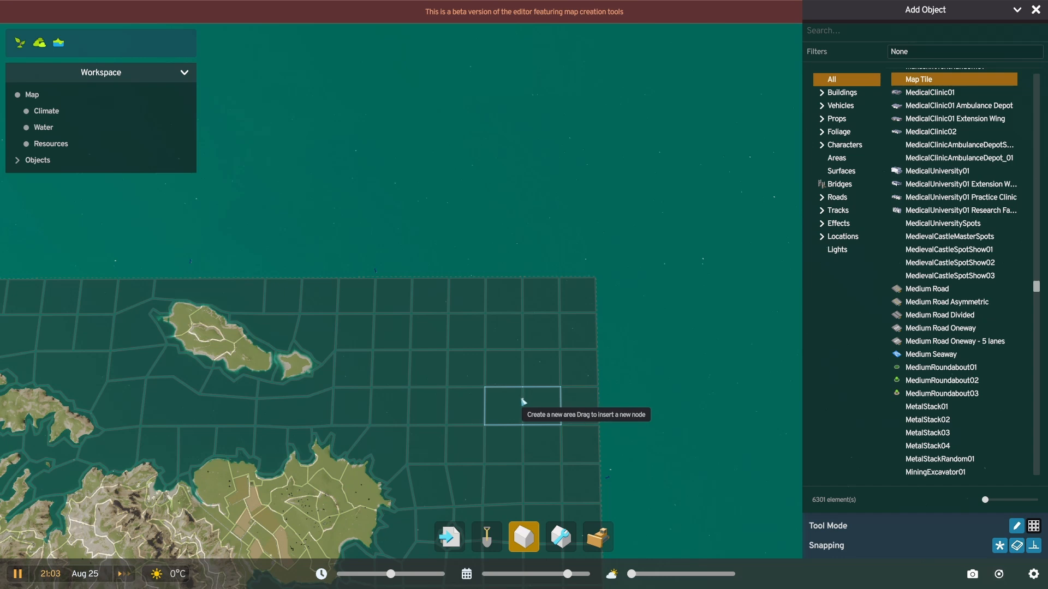
scroll(491, 402, "up", 5)
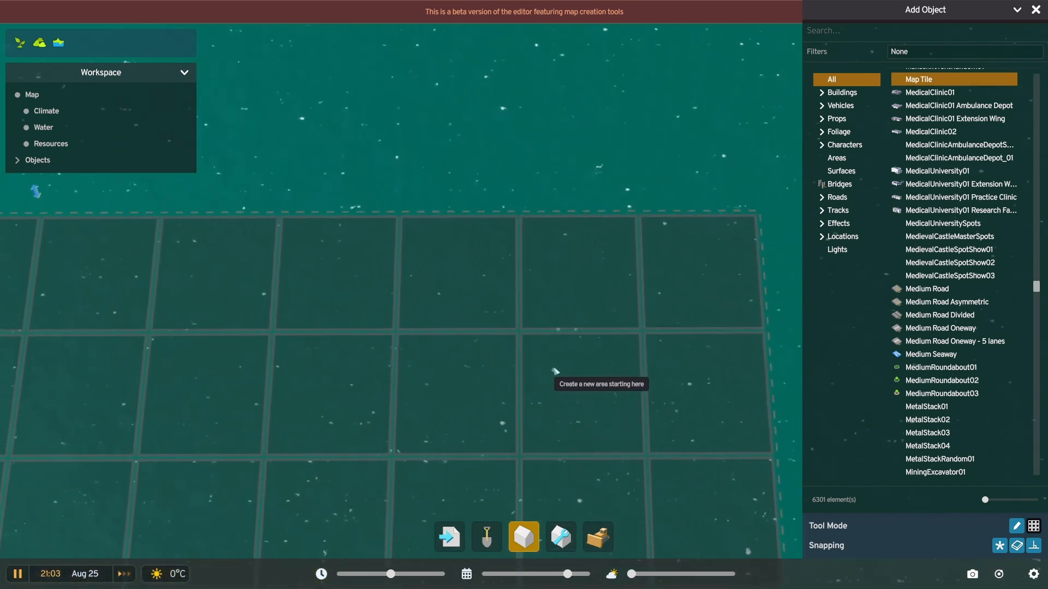
scroll(555, 373, "up", 1)
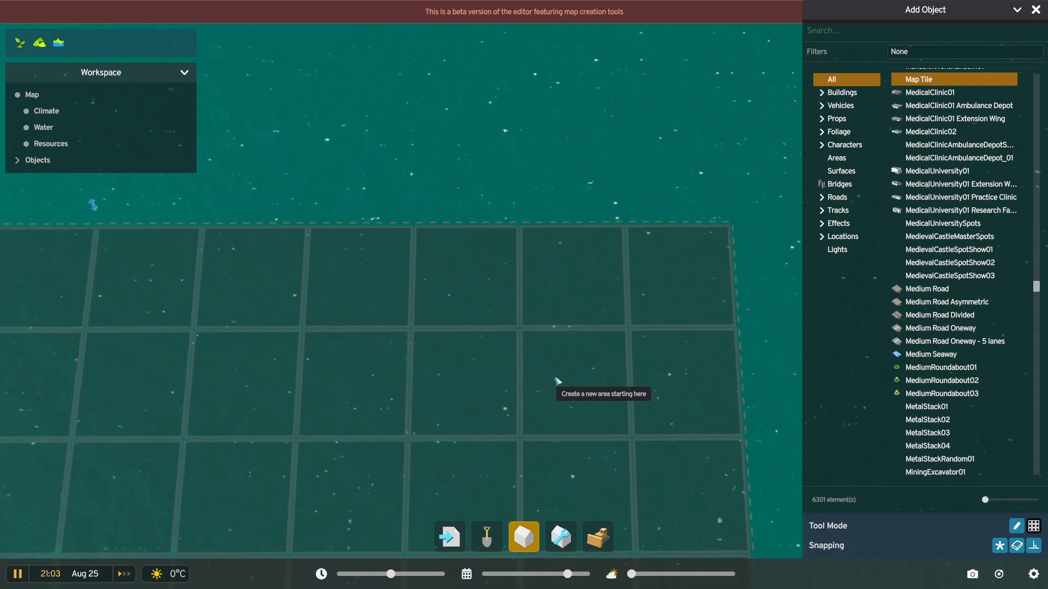
left_click(519, 328)
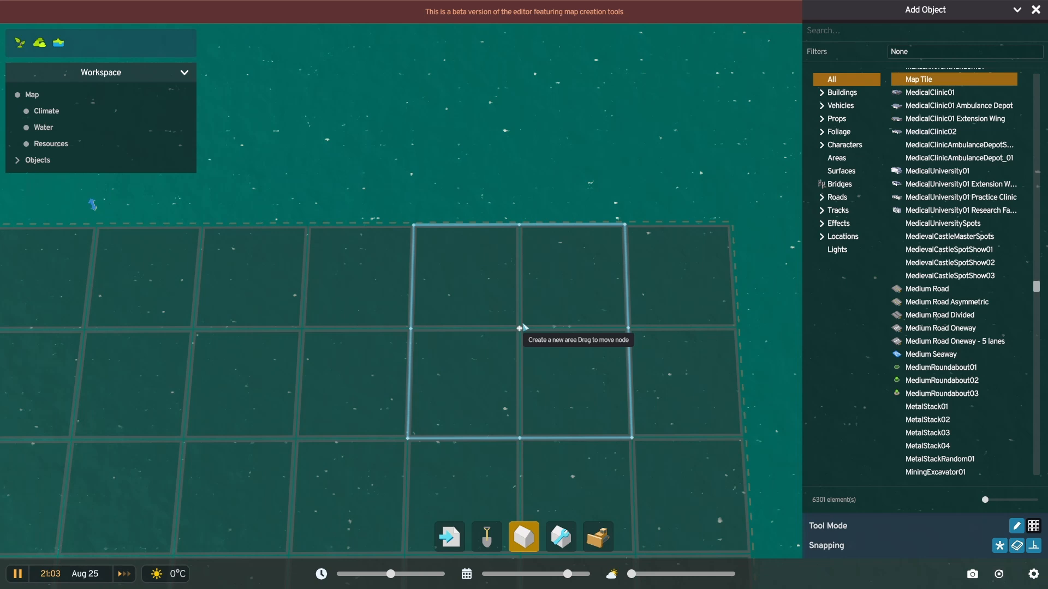
right_click(522, 325)
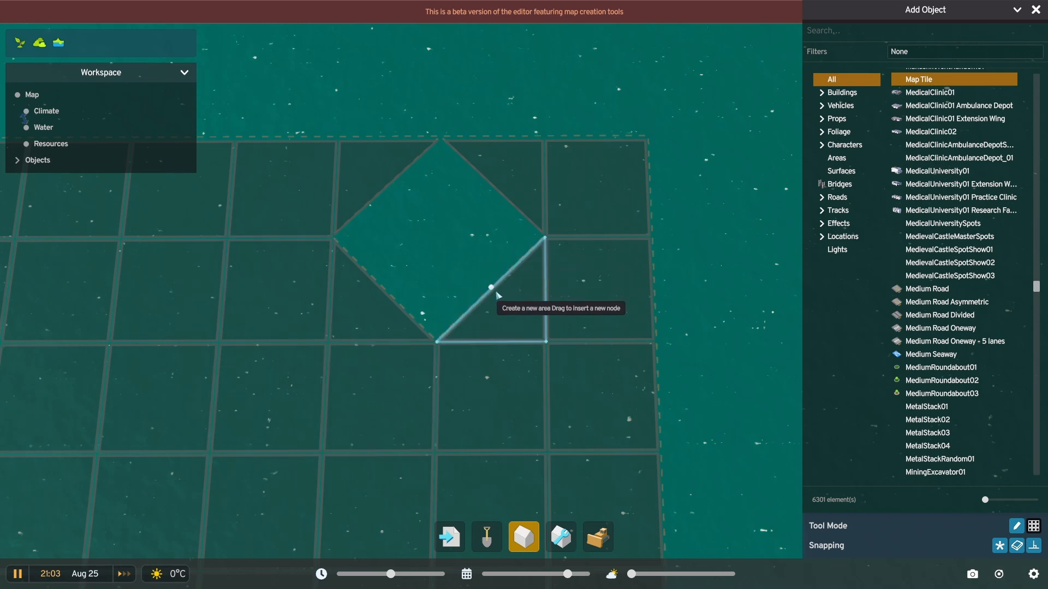
Reinsert the deleted shared corner by adding a node to each of the four tiles' diagonal edges and snapping it to the original grid corner.
mouse_move(491, 291)
left_mouse_down()
mouse_move(453, 243)
mouse_move(493, 284)
mouse_move(448, 271)
mouse_move(490, 279)
mouse_move(458, 287)
mouse_move(475, 286)
left_mouse_up()
right_click(474, 286)
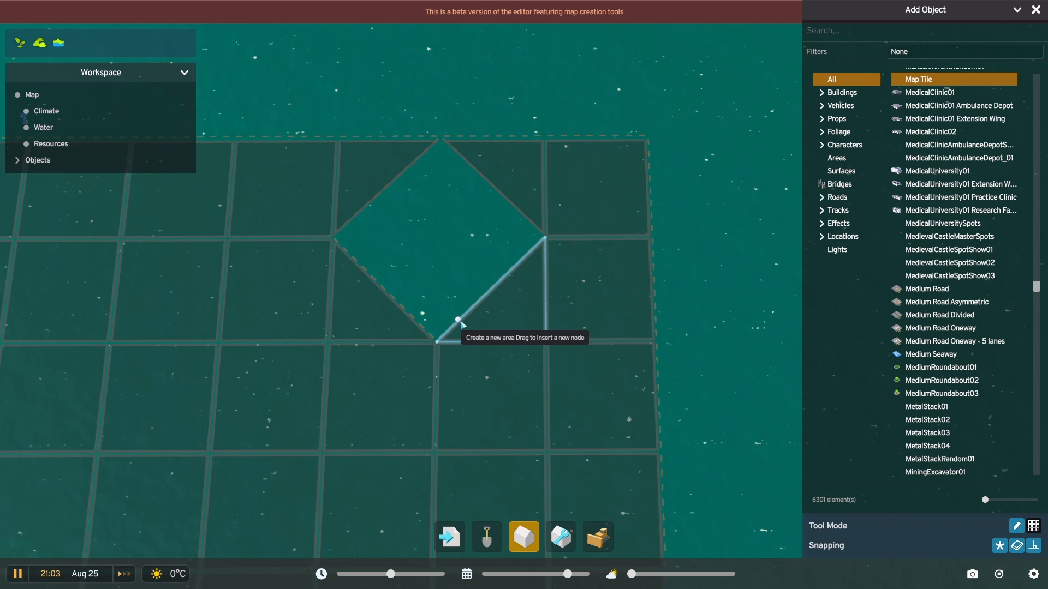
left_click_drag(460, 322, 439, 233)
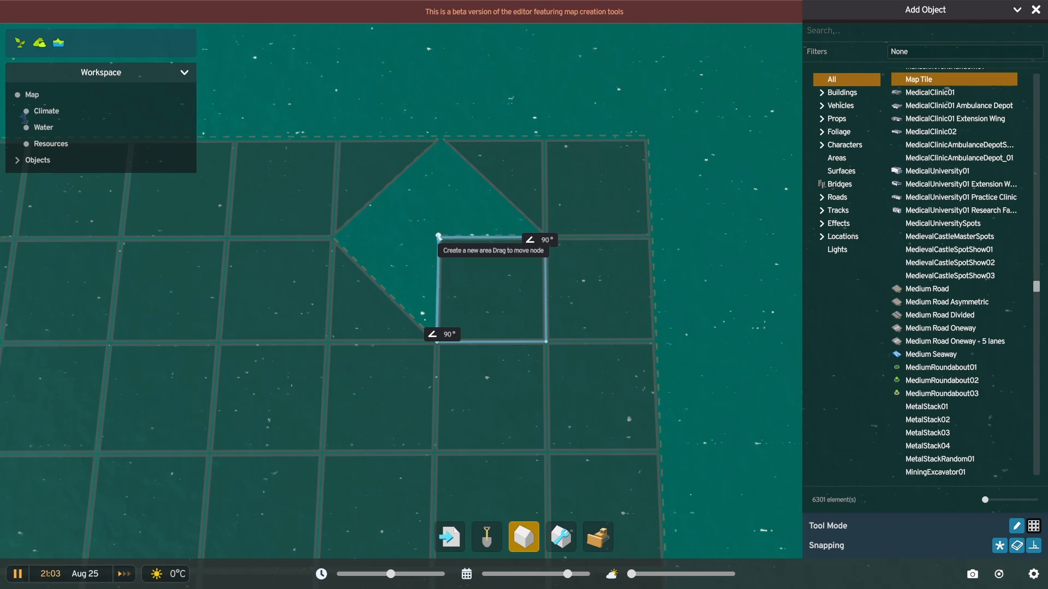
left_click_drag(496, 193, 440, 235)
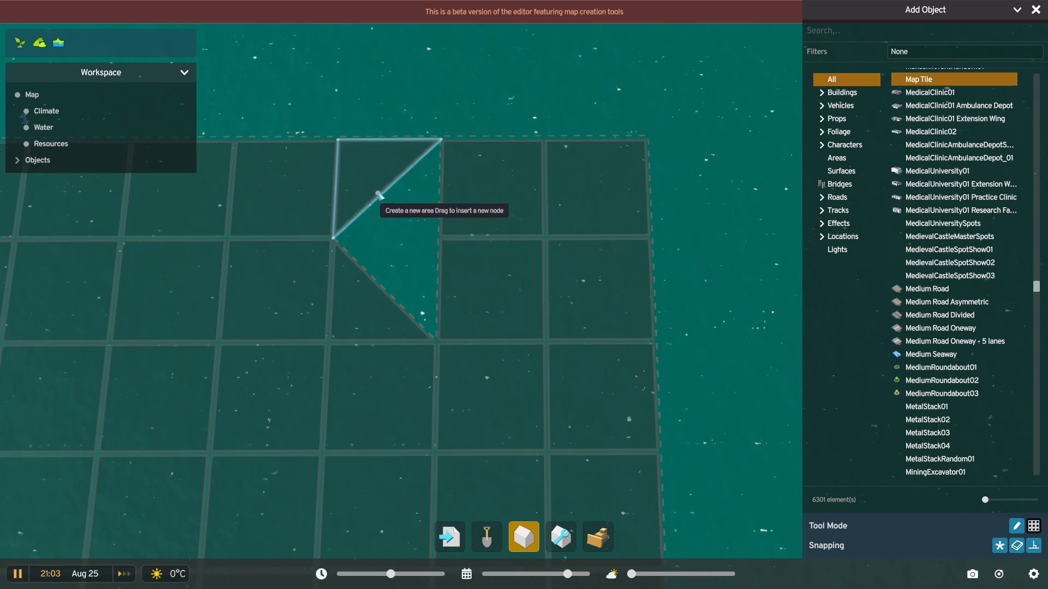
left_click_drag(379, 195, 438, 237)
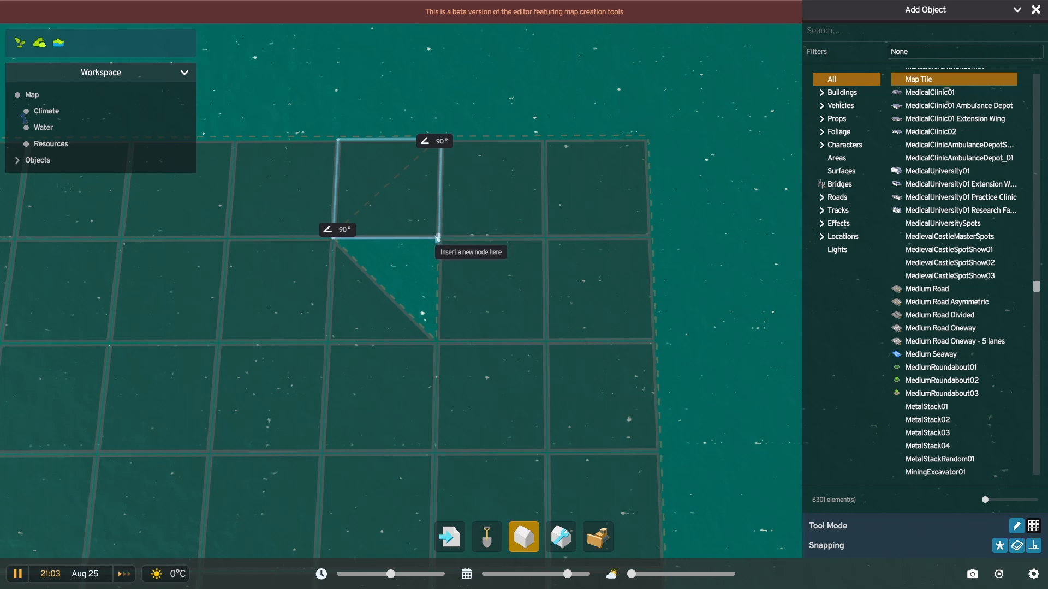
left_click_drag(398, 299, 440, 236)
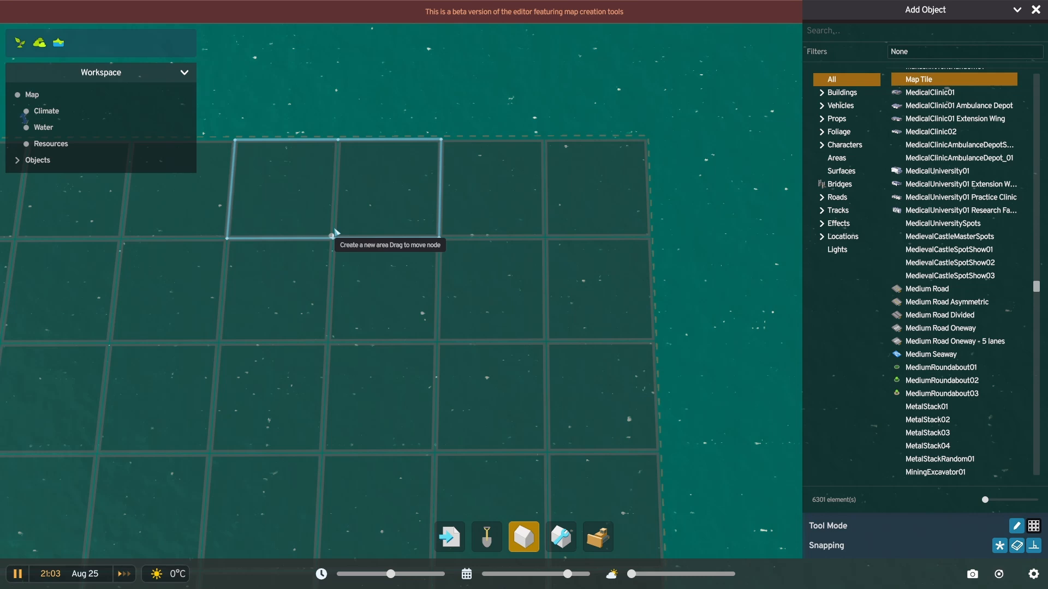
Delete the next corner node to the west from the two northern edge tiles and reinsert it on both to make them square again.
left_click(334, 235)
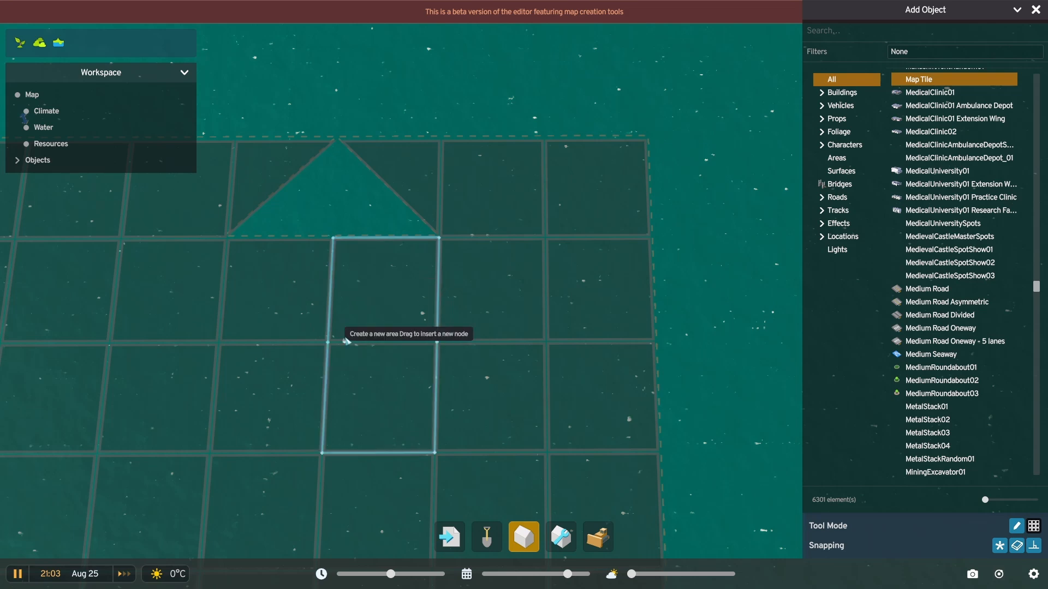
left_click_drag(294, 178, 333, 237)
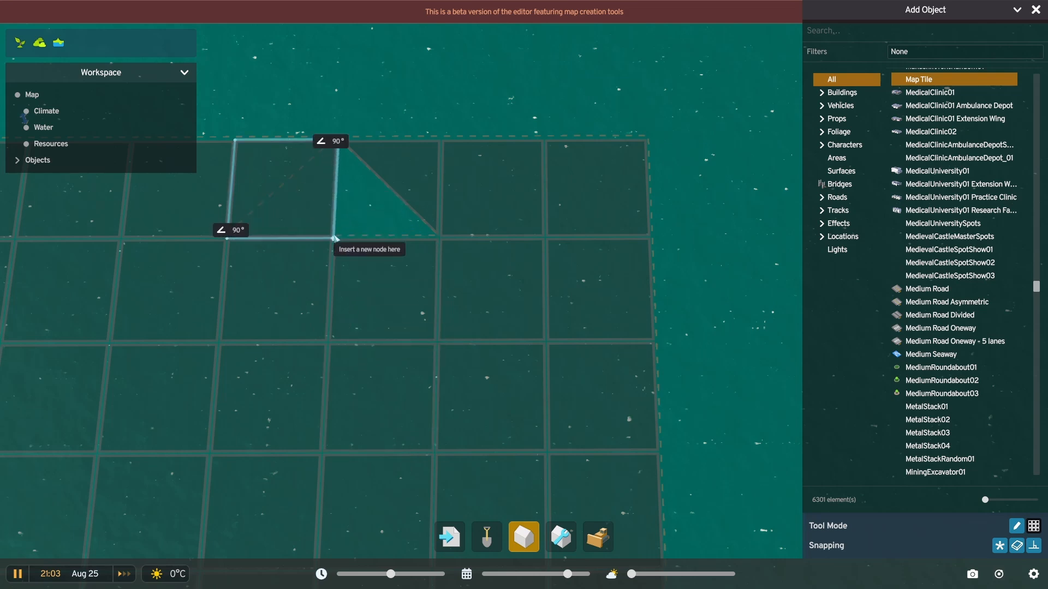
left_click_drag(382, 186, 440, 140)
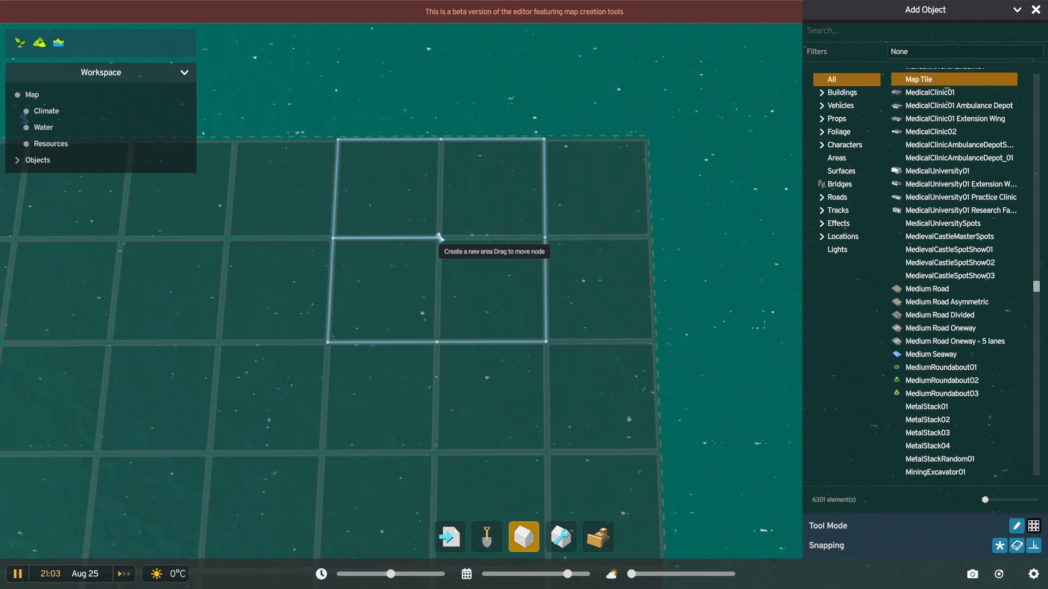
Delete the shared tile corner near the northeastern map corner and the one diagonally southeast of it to open an elongated gap.
left_click(439, 237)
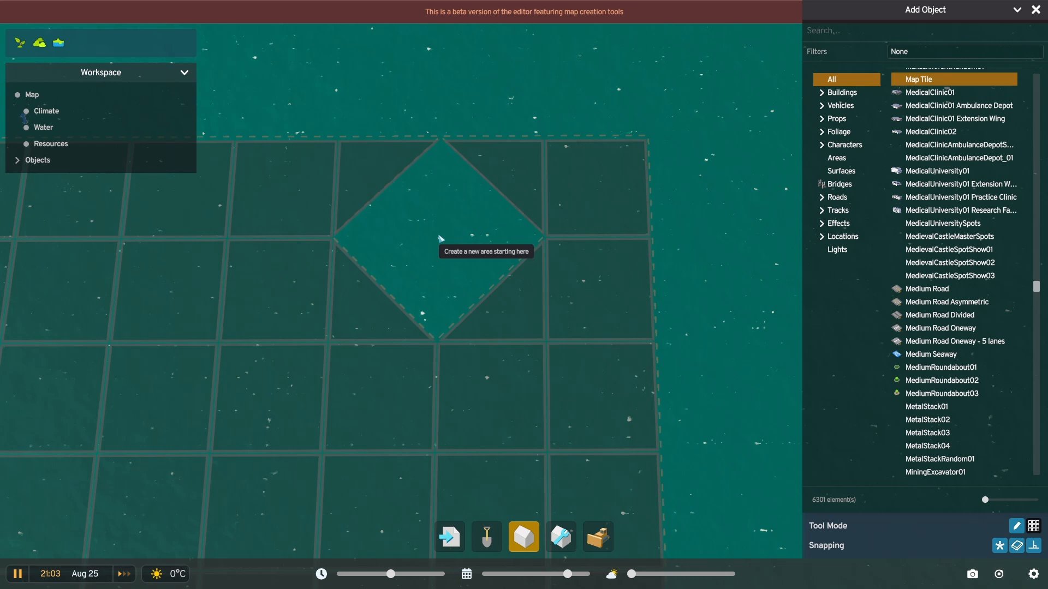
left_click(547, 341)
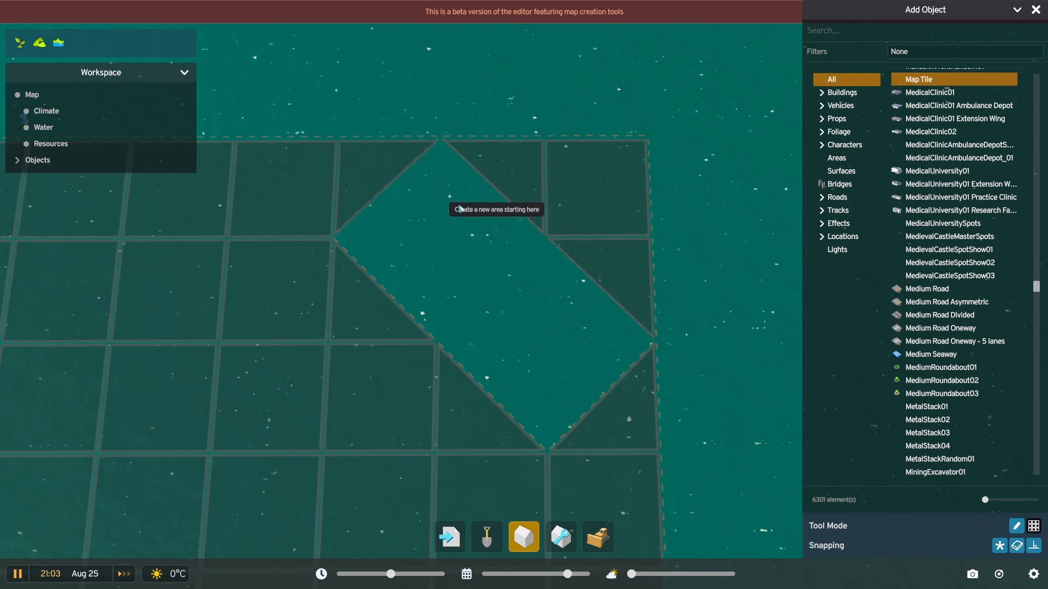
Insert nodes into the diagonal edges of the two northern tiles bordering the gap and move them to form irregular borders that meet each other.
scroll(463, 256, "up", 1)
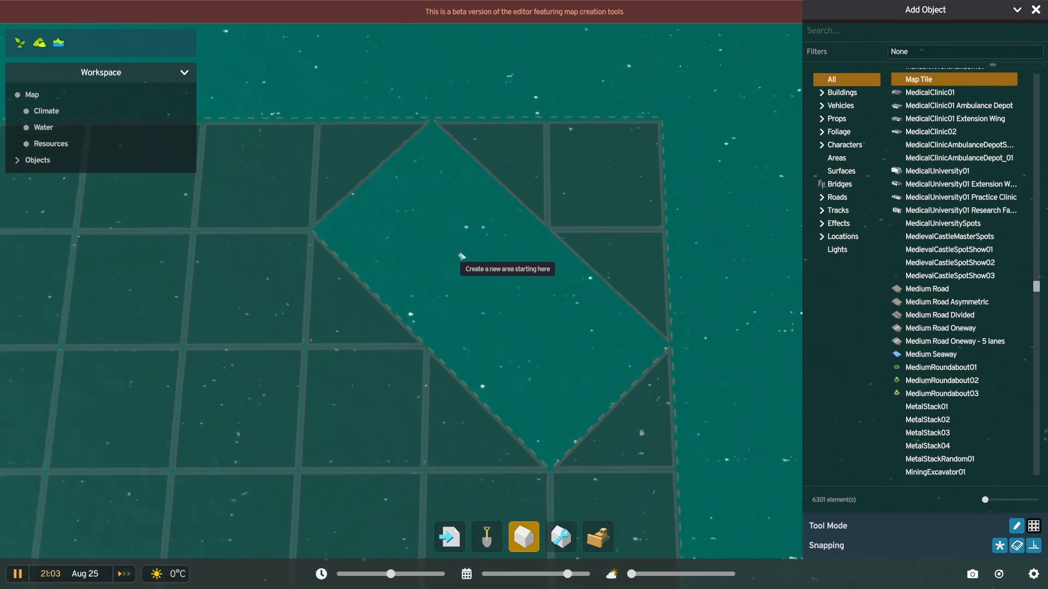
right_click_drag(462, 256, 475, 326)
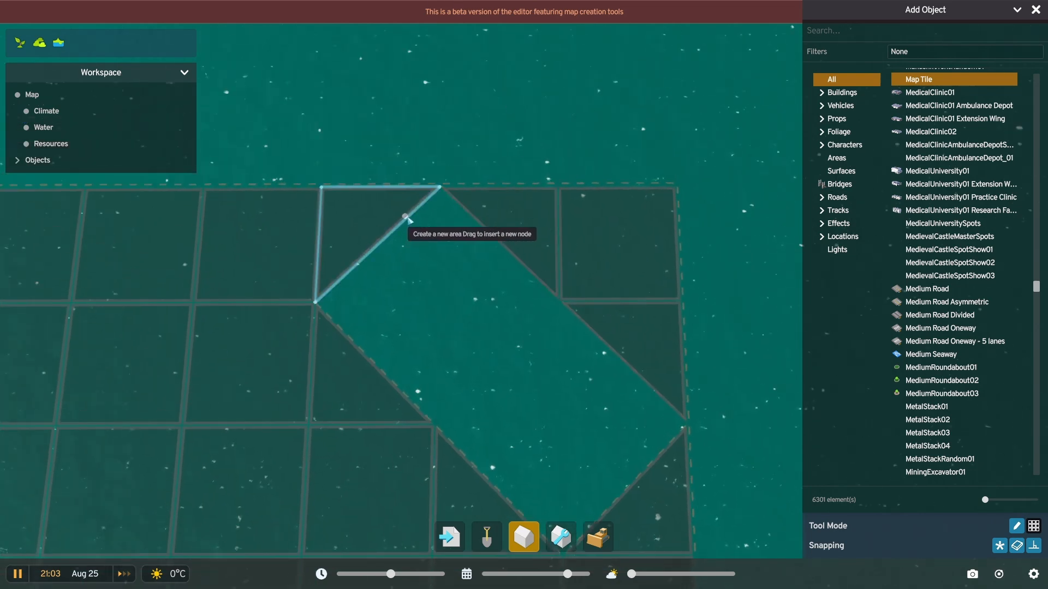
left_click_drag(410, 222, 382, 236)
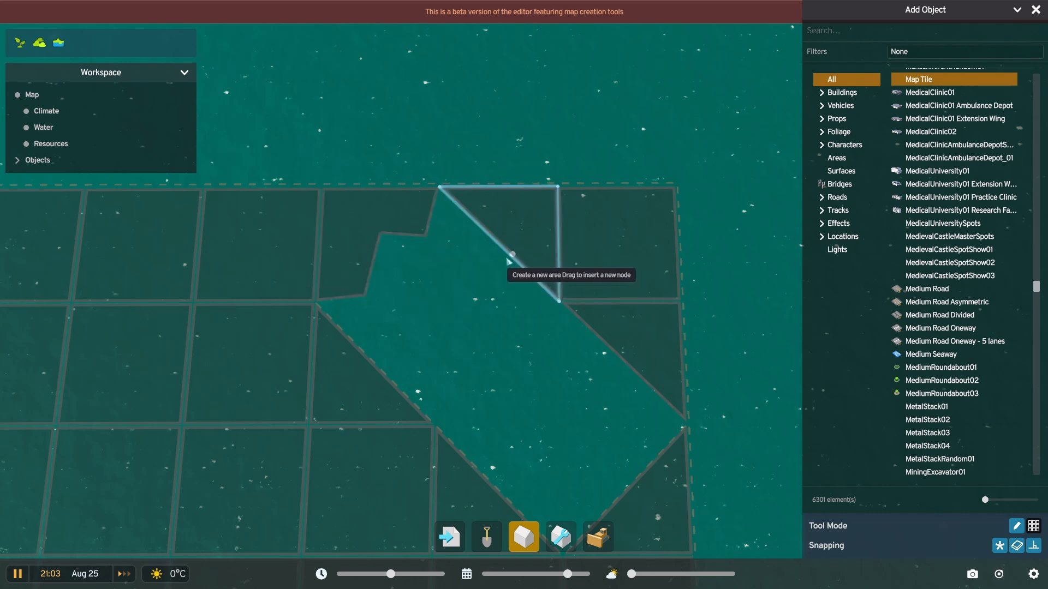
left_click_drag(507, 259, 519, 220)
left_click_drag(540, 267, 489, 295)
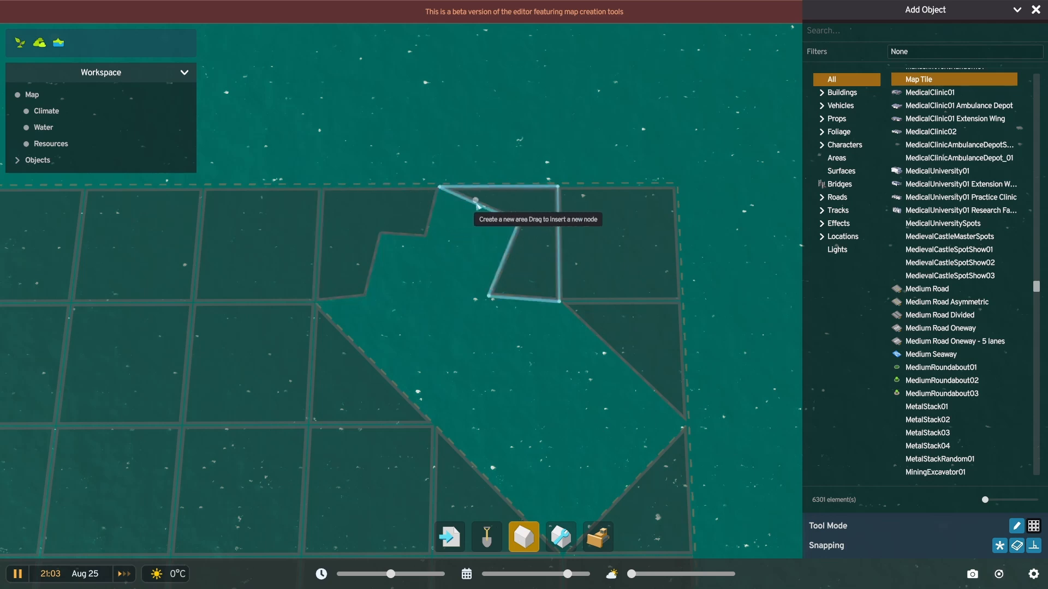
left_click_drag(475, 204, 427, 235)
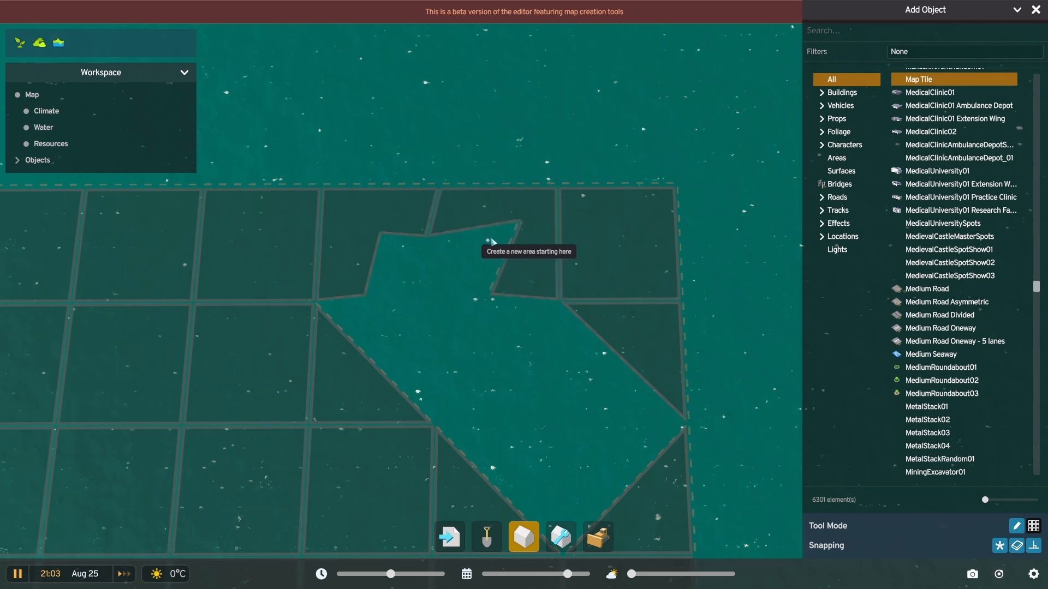
left_click_drag(517, 222, 493, 250)
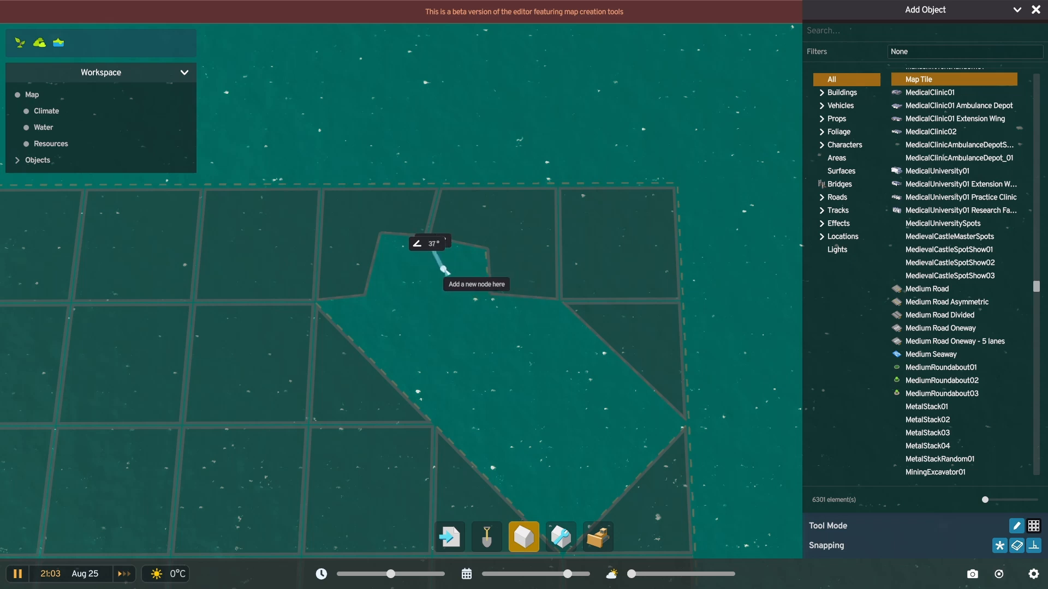
right_click(417, 287)
Draw a new map tile in the gap, starting and closing at the reshaped tiles' shared node and snapping to the surrounding tile nodes.
scroll(418, 259, "up", 3)
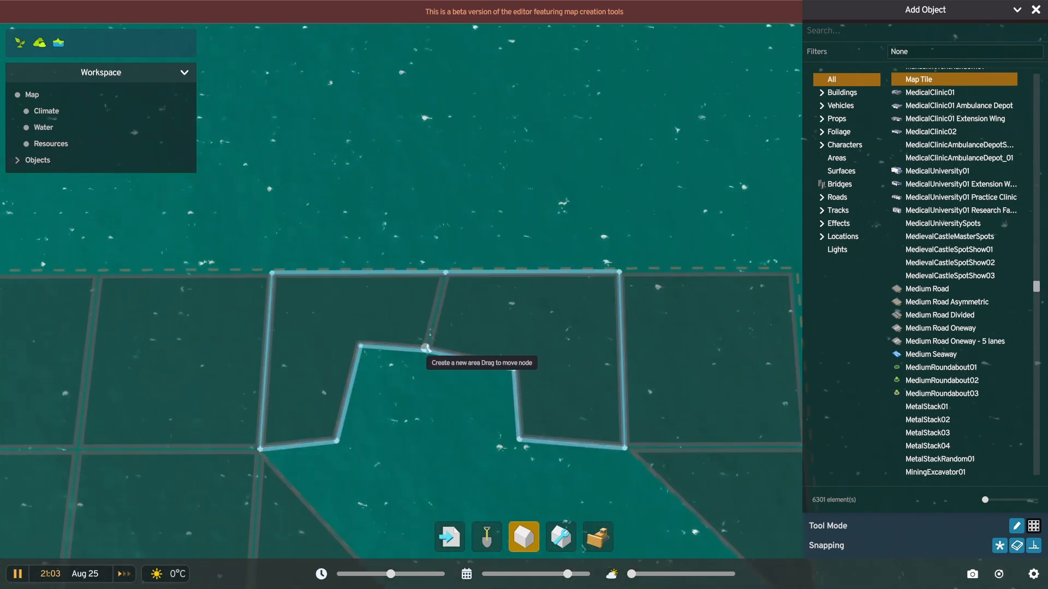
left_click(426, 348)
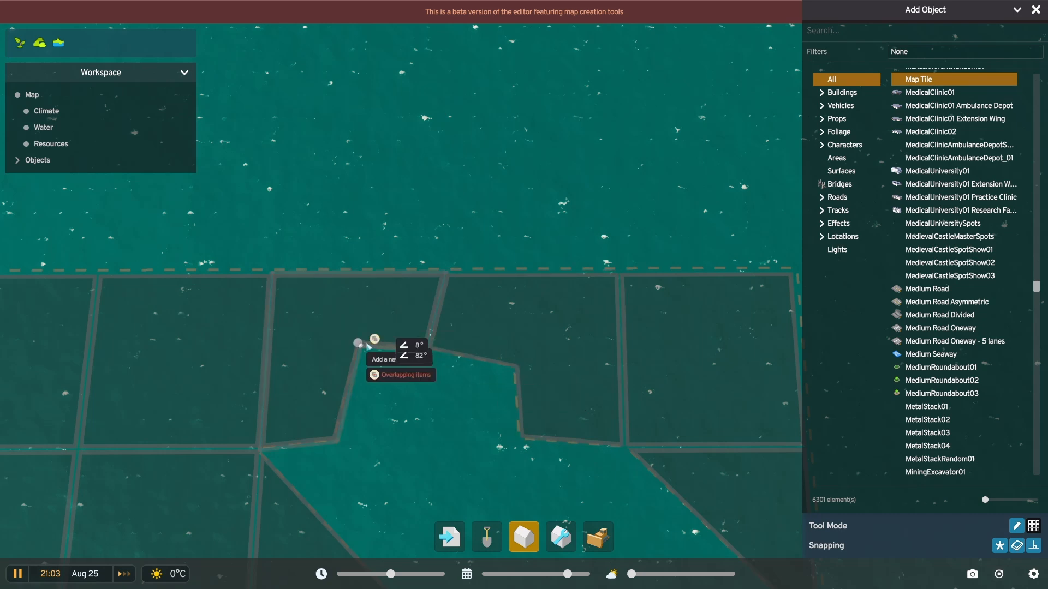
scroll(391, 395, "down", 2)
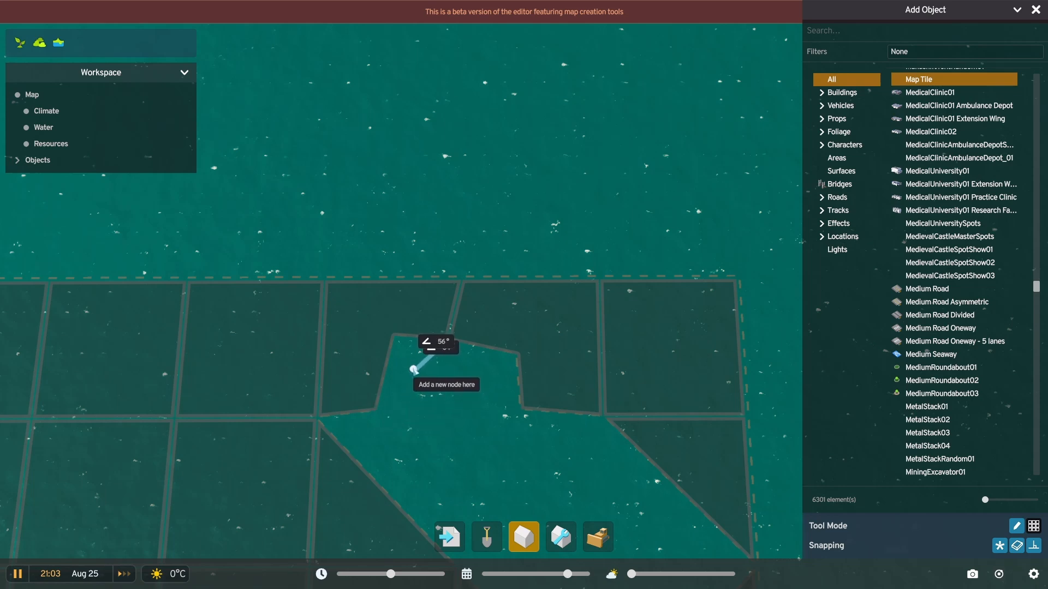
left_click(376, 411)
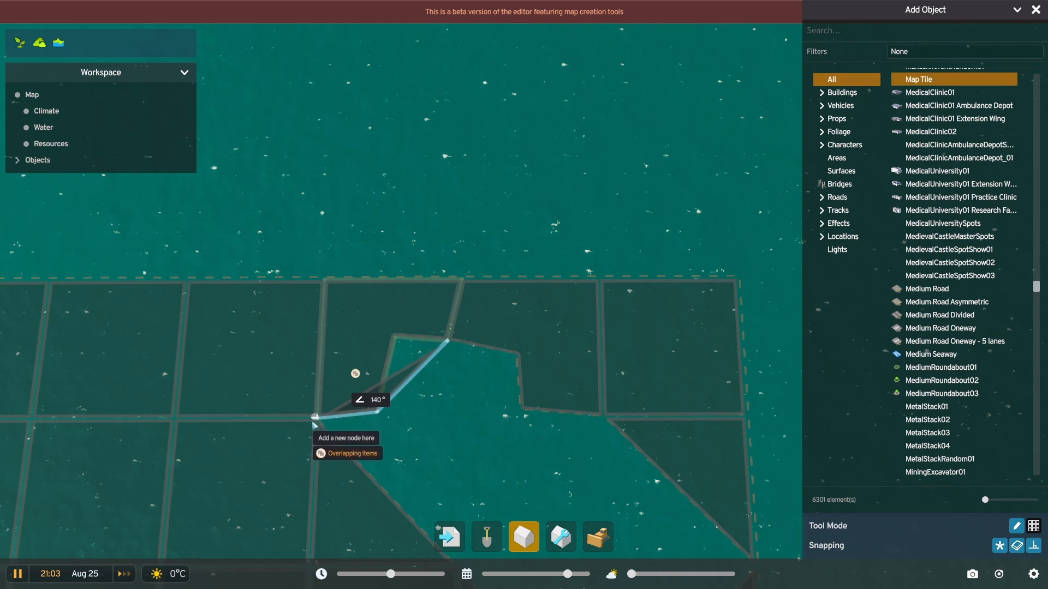
left_click(319, 422)
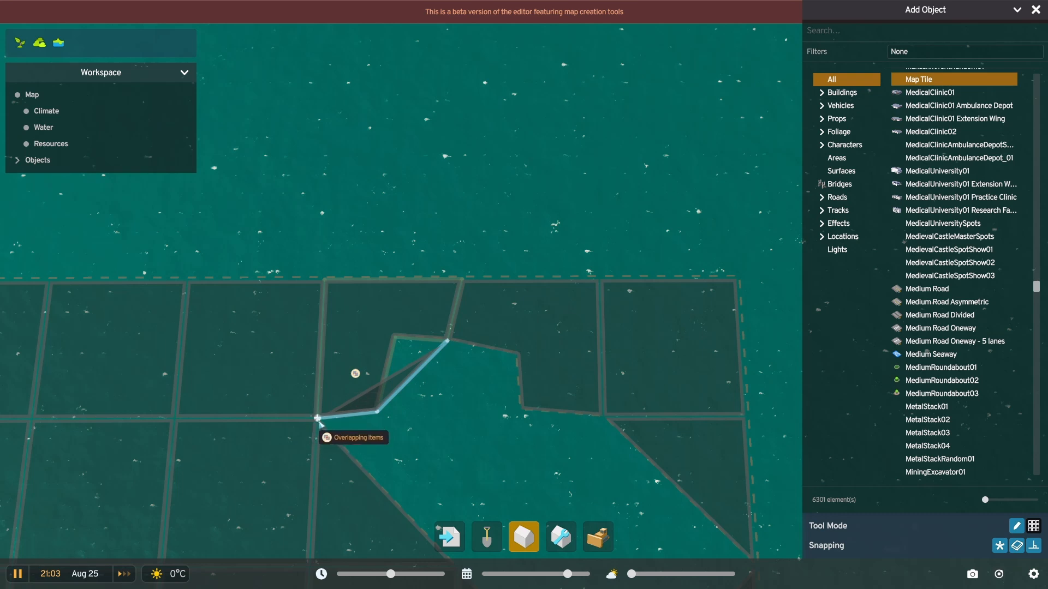
right_click_drag(400, 432, 460, 231)
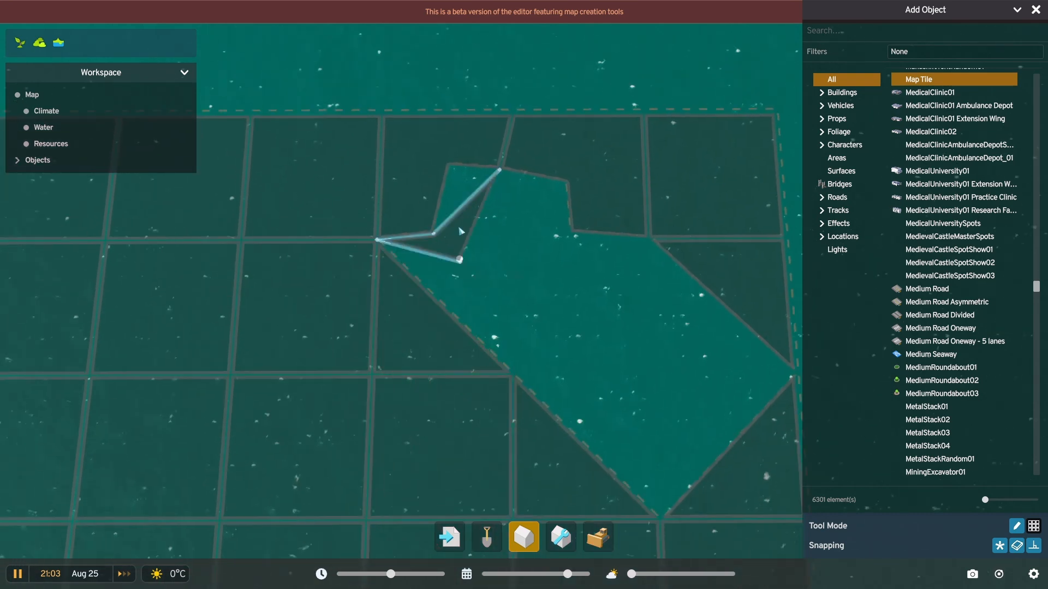
left_click(513, 373)
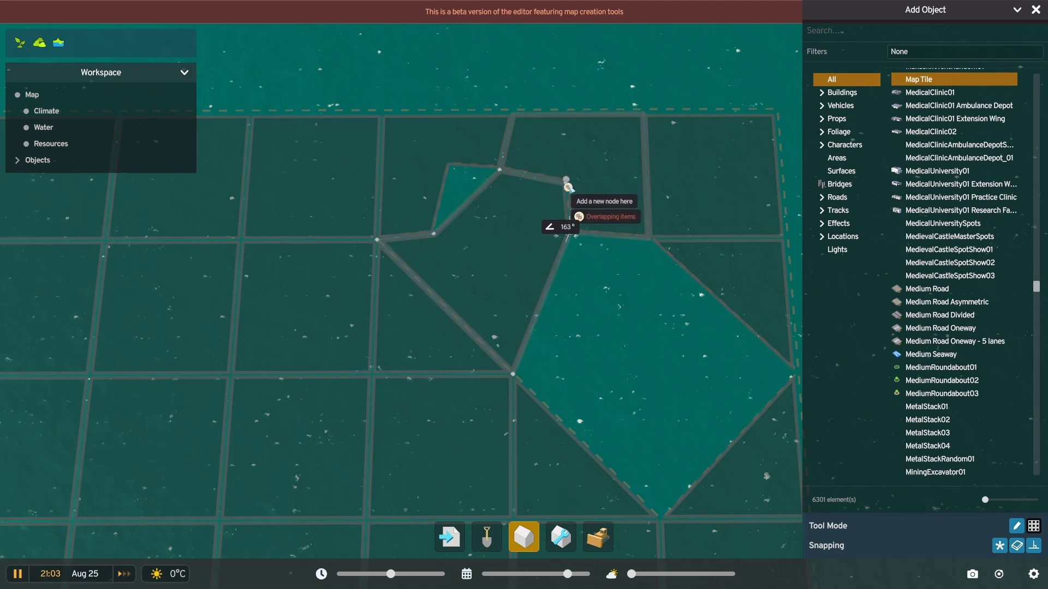
scroll(568, 189, "up", 3)
scroll(562, 331, "up", 2)
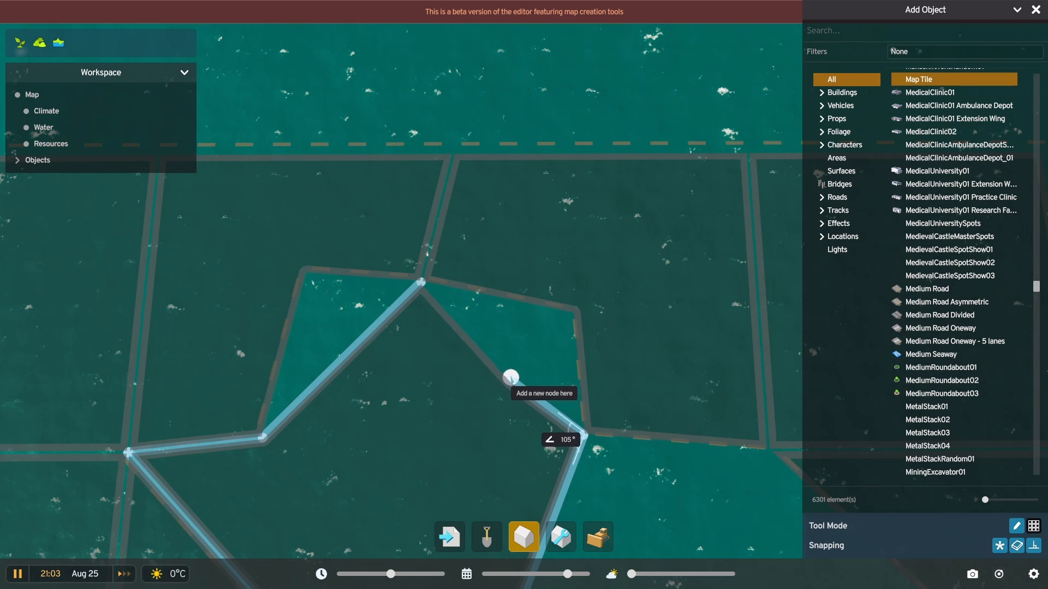
left_click(418, 276)
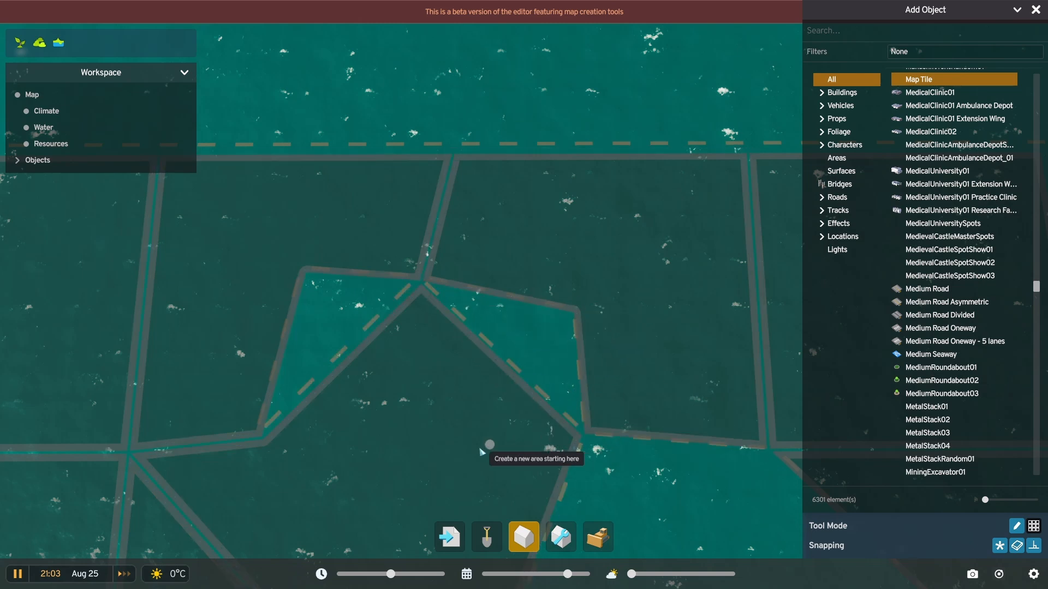
Insert nodes into the new tile's northern edges and pull them onto the neighbouring borders to fill the two triangular gaps.
scroll(464, 409, "down", 3)
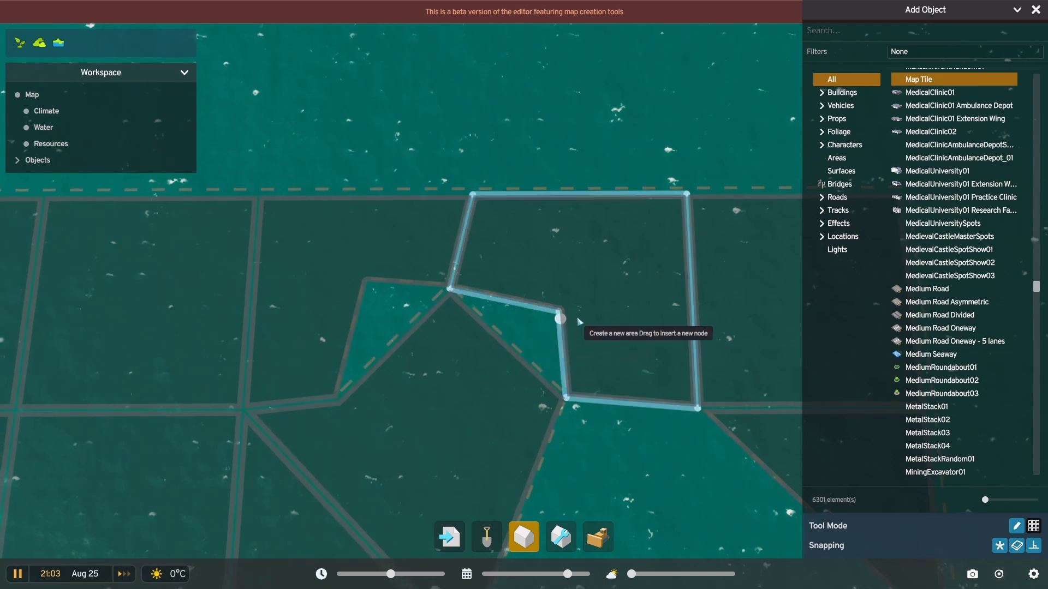
left_click_drag(518, 349, 570, 317)
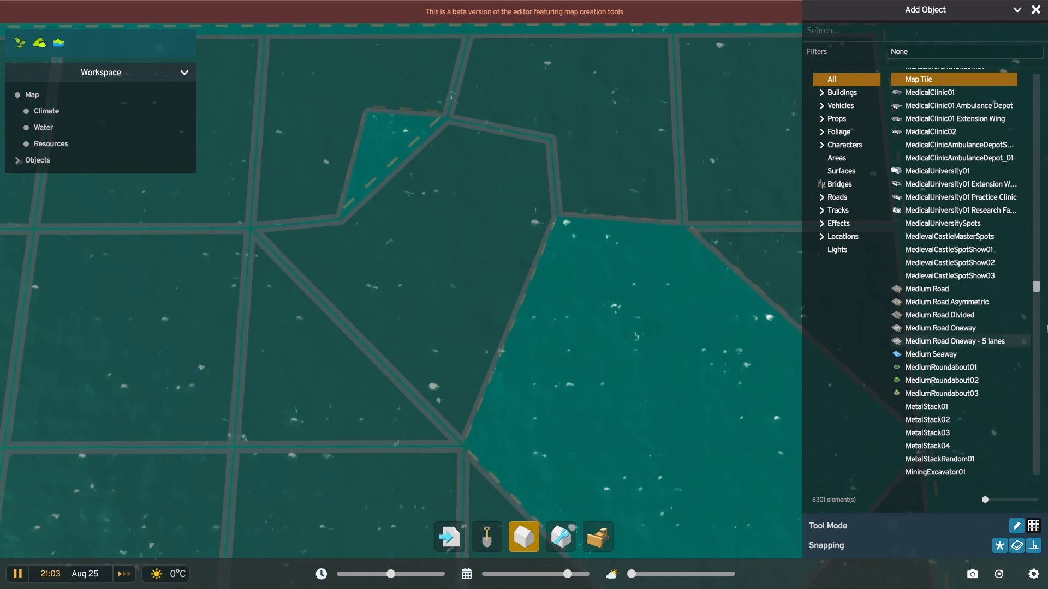
middle_click_drag(343, 313, 168, 5)
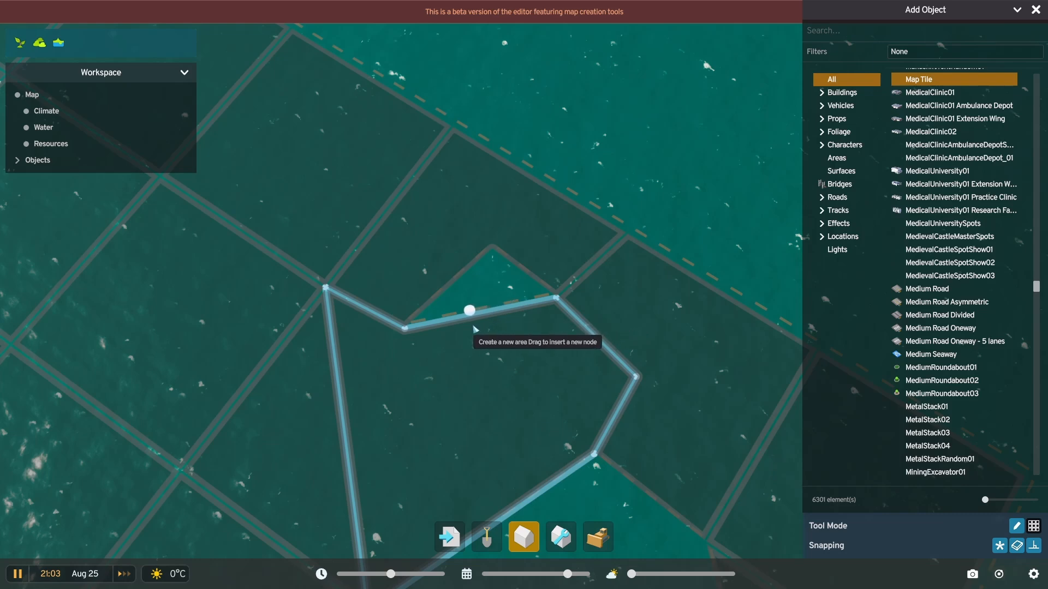
left_click_drag(466, 325, 440, 303)
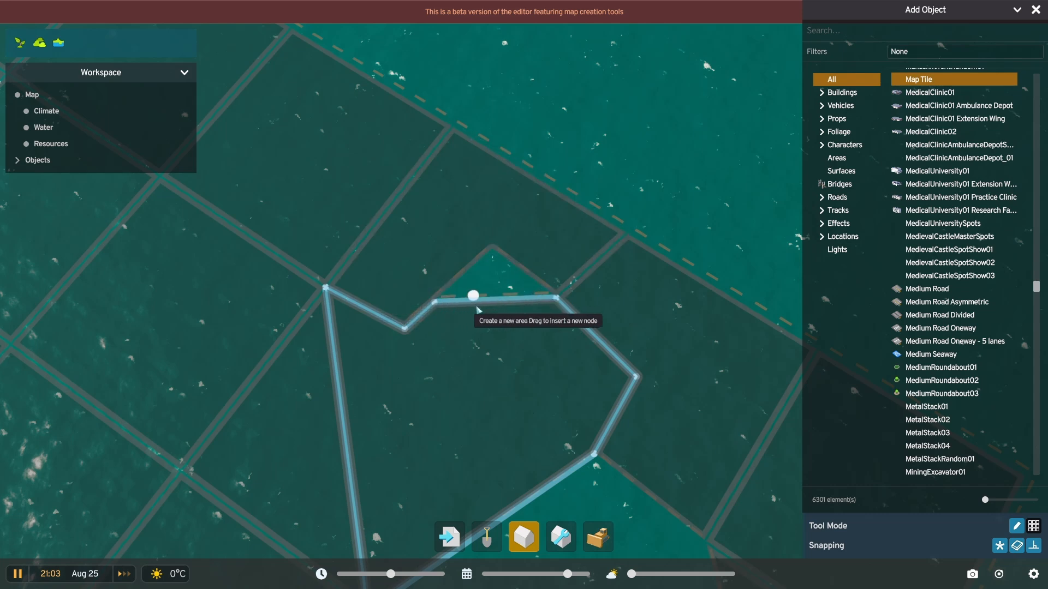
left_click_drag(496, 280, 484, 249)
Examine the new tile's borders and the dashed line along its northwestern edge from several angles.
middle_click_drag(452, 388, 661, 370)
scroll(537, 417, "up", 3)
middle_click_drag(532, 419, 442, 386)
scroll(597, 412, "down", 3)
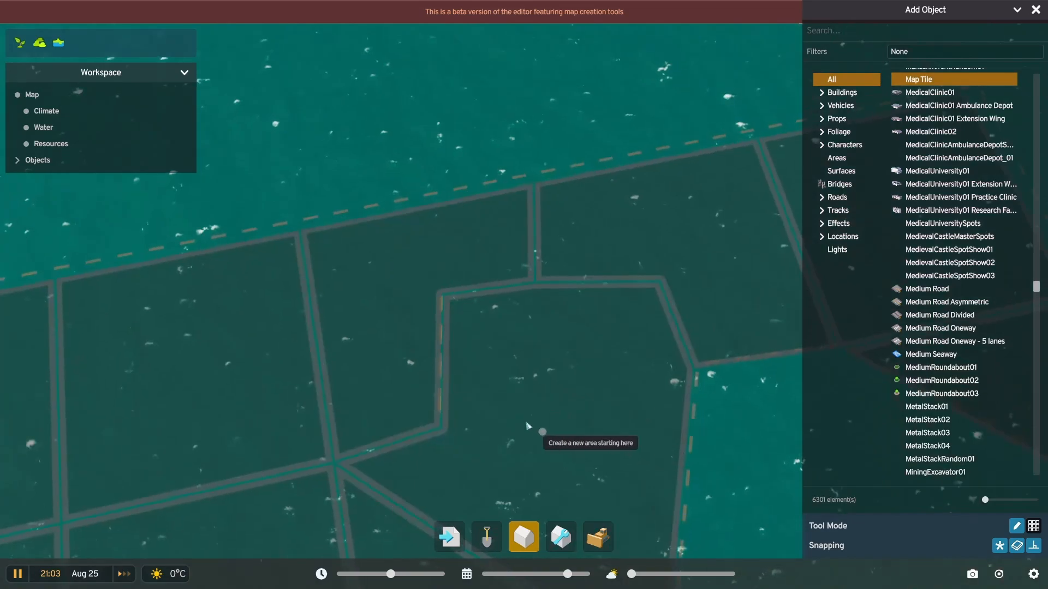
middle_click_drag(499, 428, 355, 319)
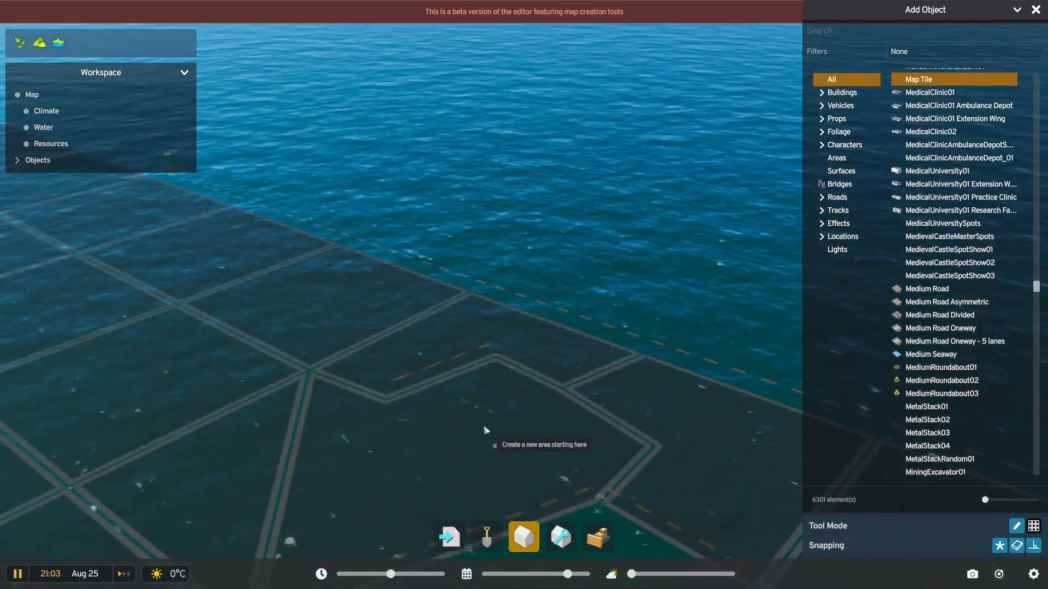
middle_click_drag(486, 428, 351, 435)
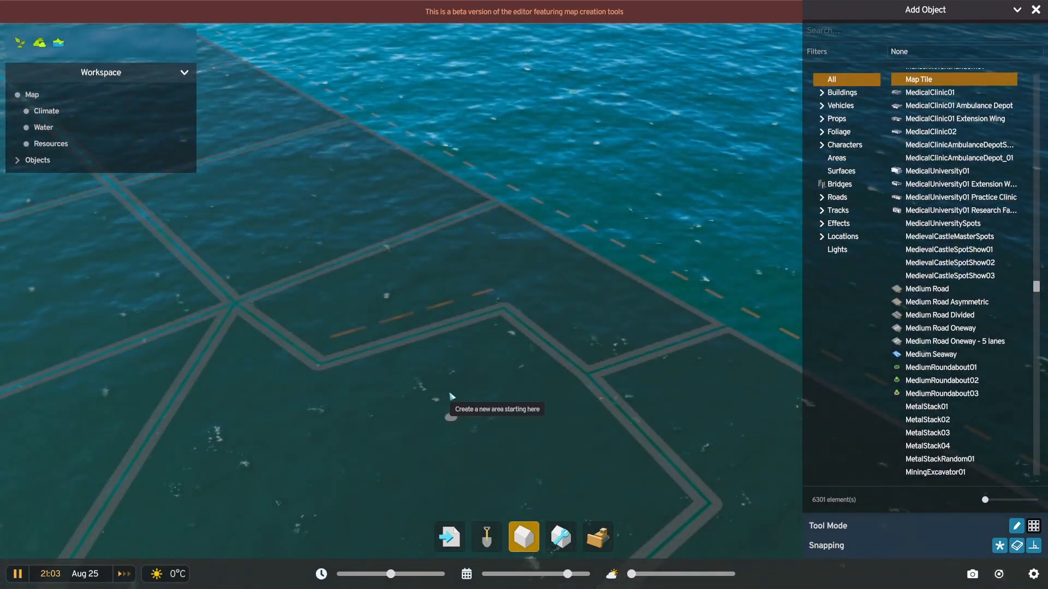
scroll(452, 397, "down", 2)
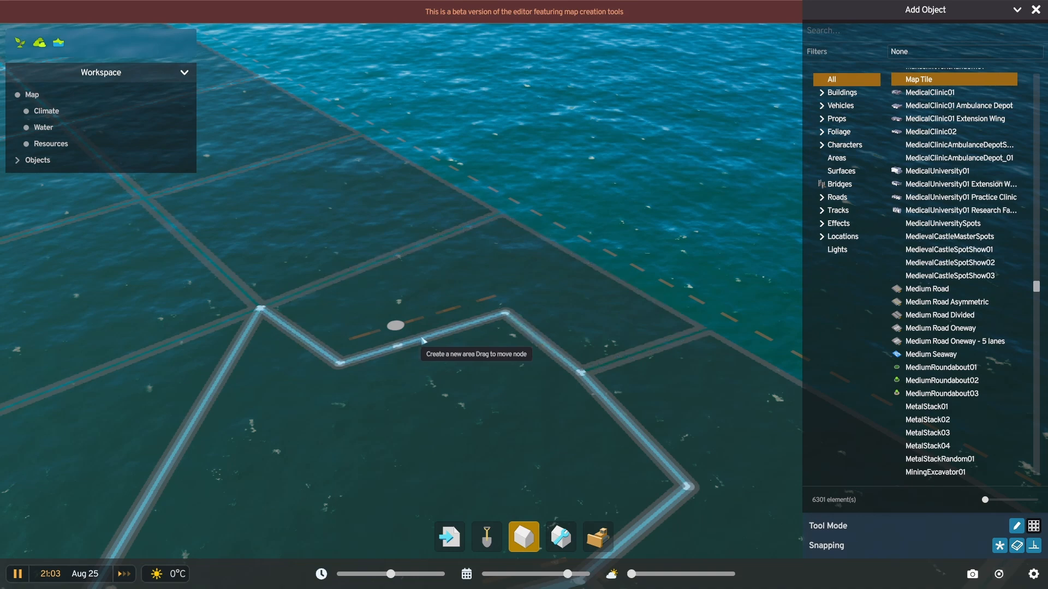
middle_click_drag(475, 370, 477, 399)
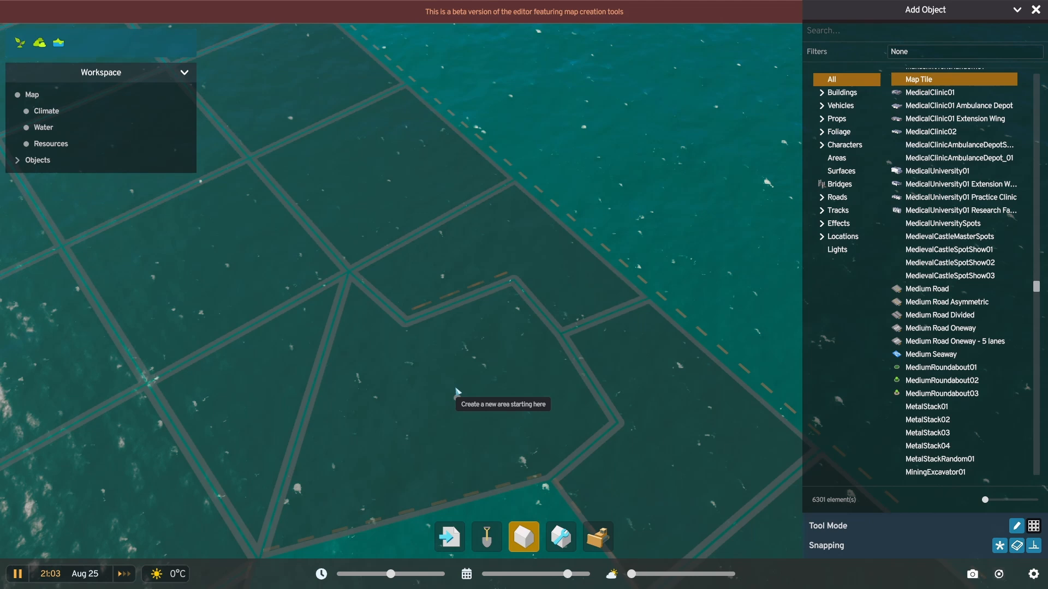
left_click(428, 317)
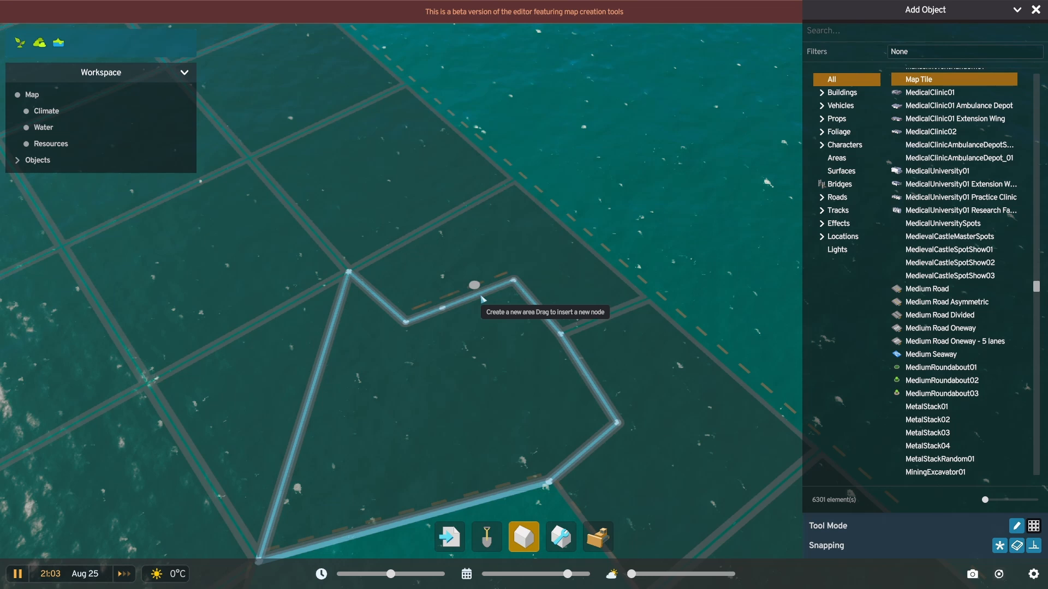
Inspect the zigzag border between the new tile and its northwestern neighbour, including the dashed stretch, from different angles and distances.
middle_click_drag(447, 363, 502, 391)
scroll(455, 372, "up", 2)
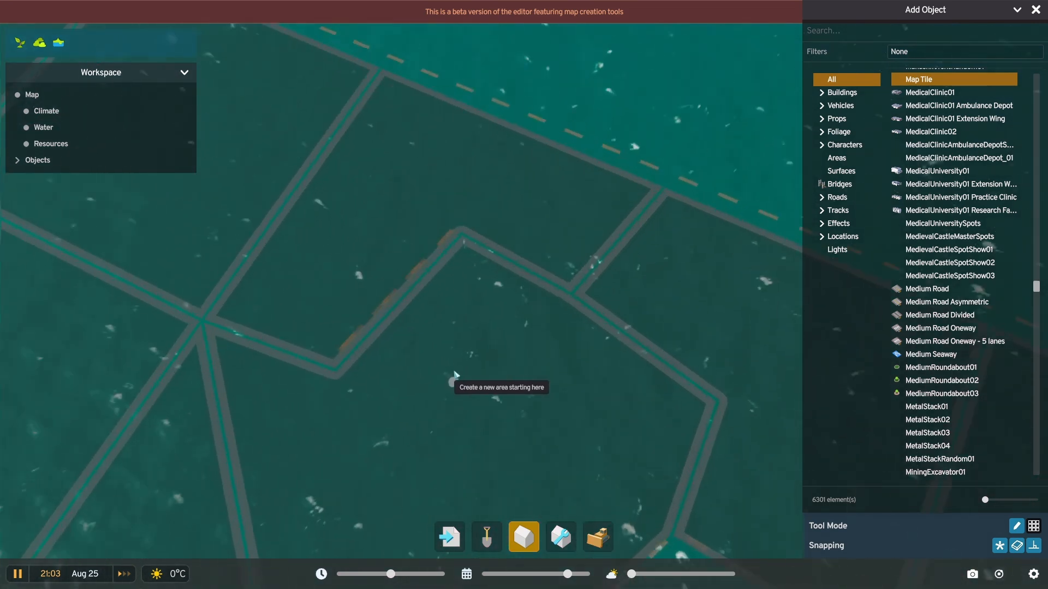
scroll(442, 371, "up", 2)
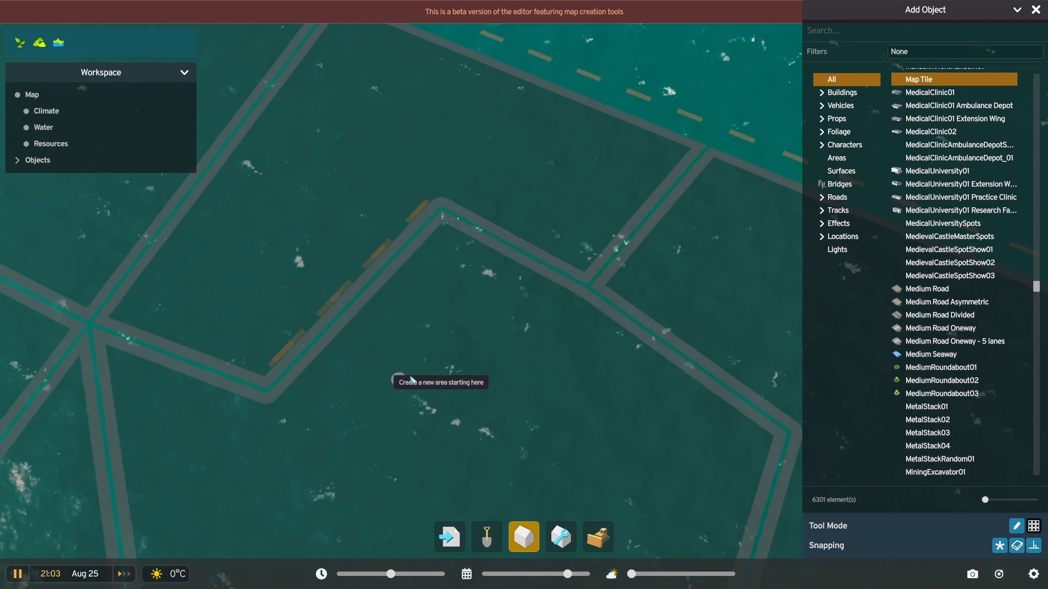
middle_click_drag(411, 380, 508, 271)
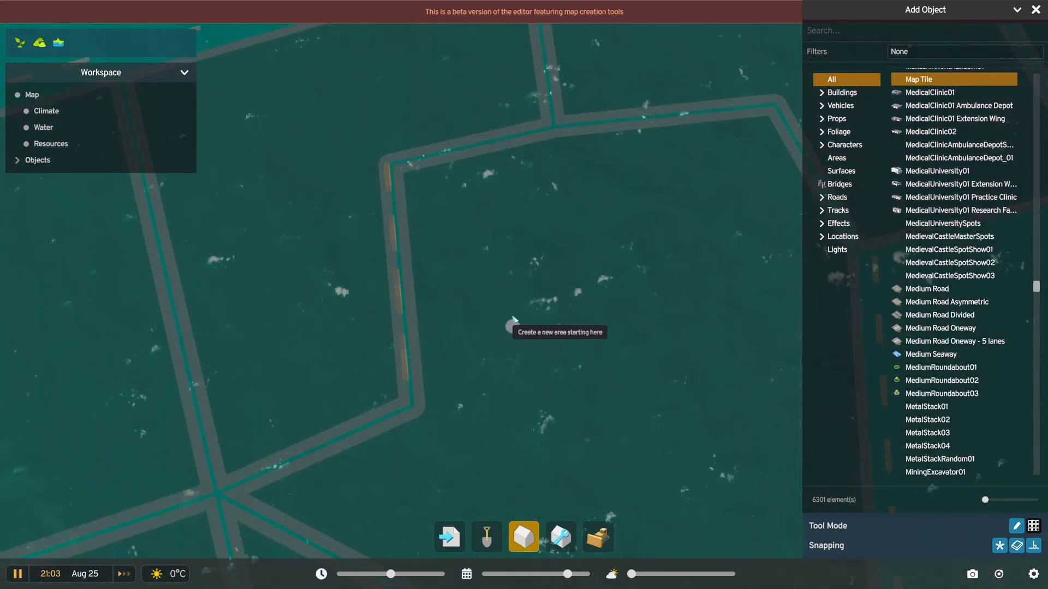
scroll(473, 322, "down", 2)
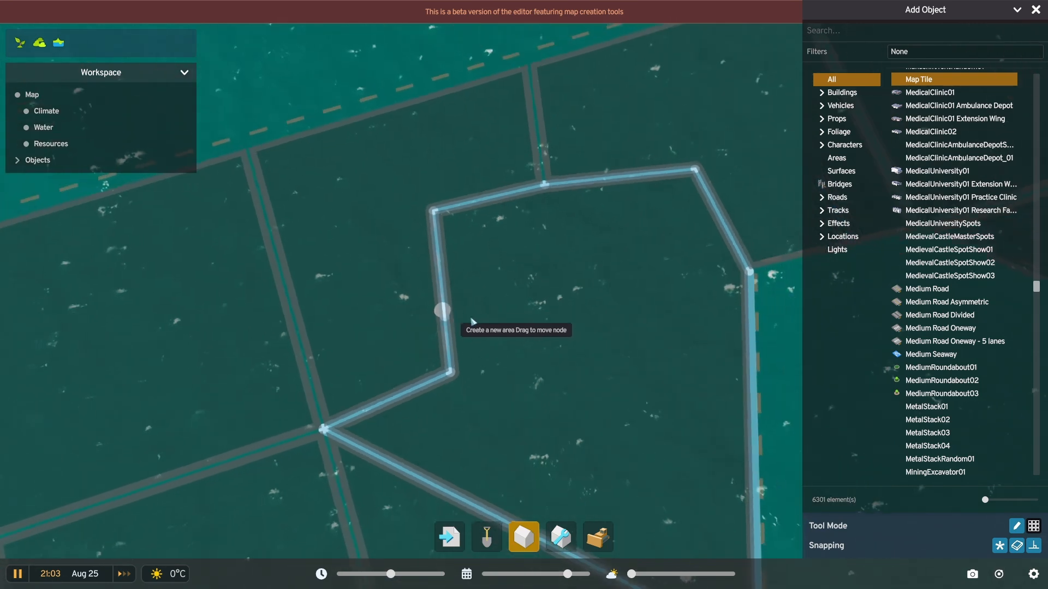
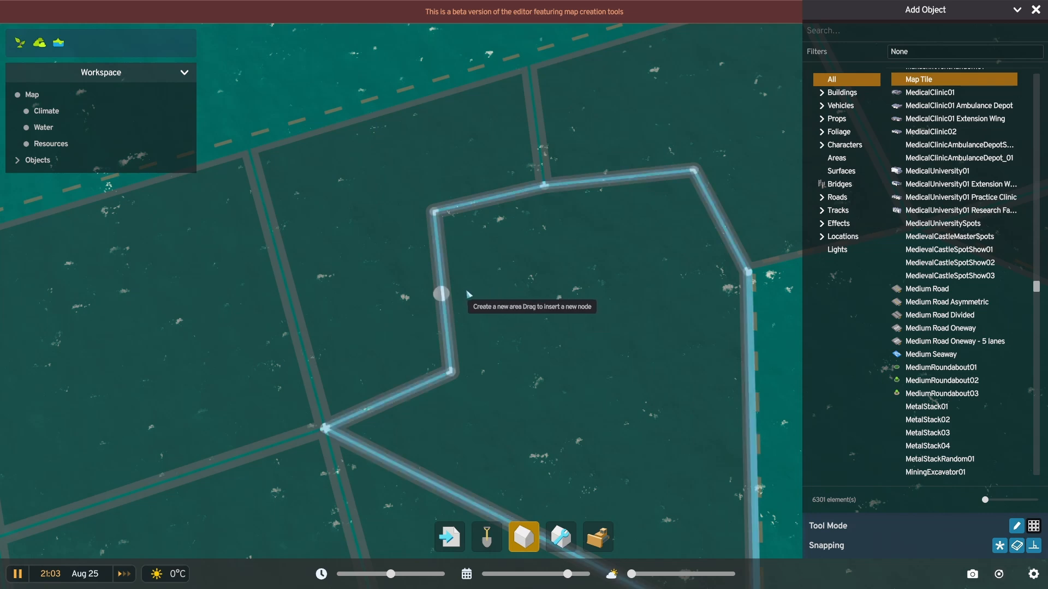
scroll(574, 288, "down", 2)
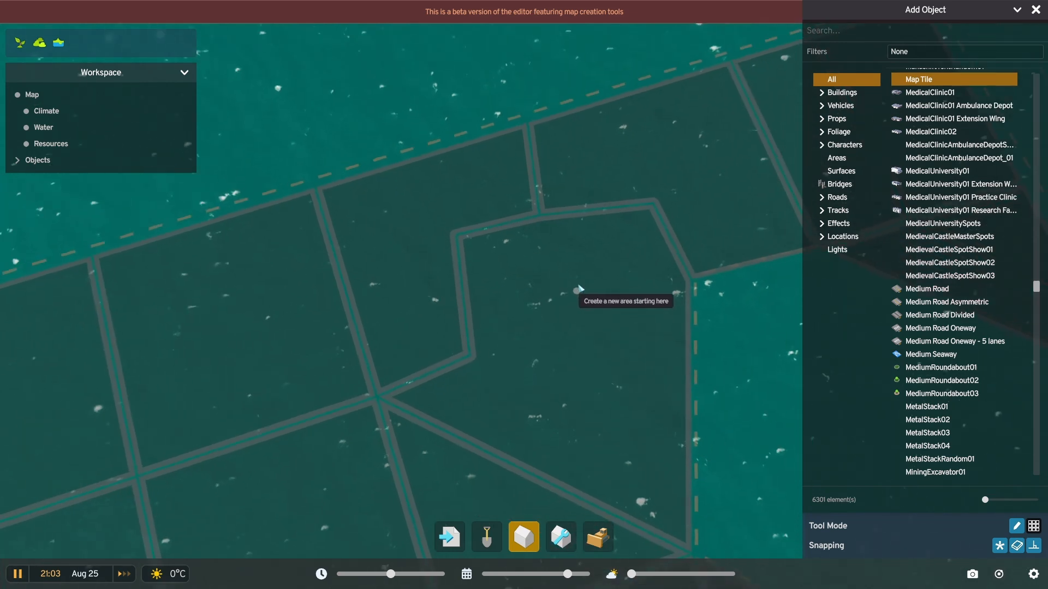
middle_click_drag(581, 327, 570, 319)
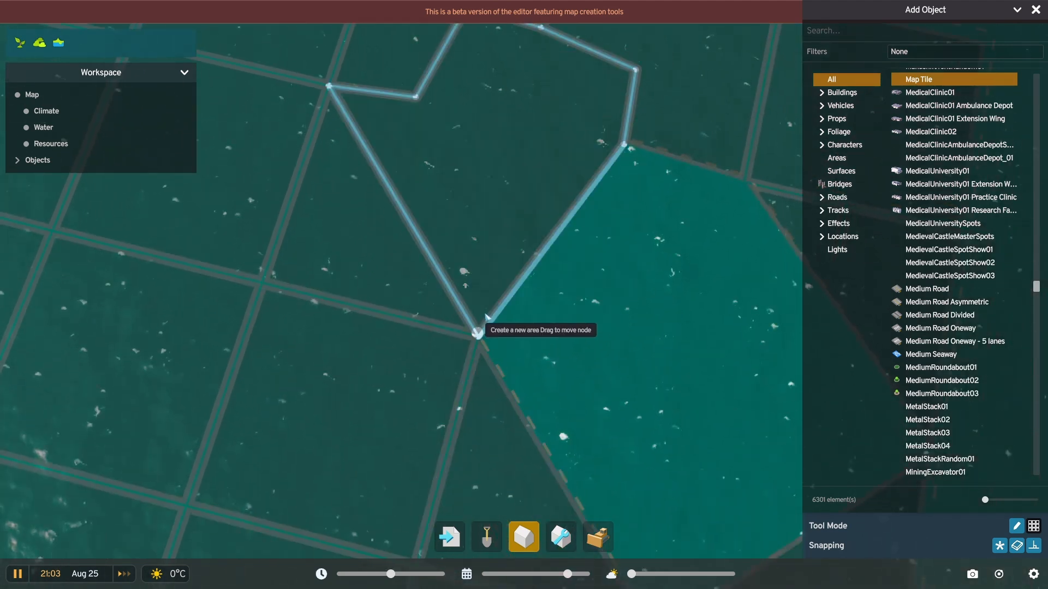
middle_click_drag(490, 116, 562, 139)
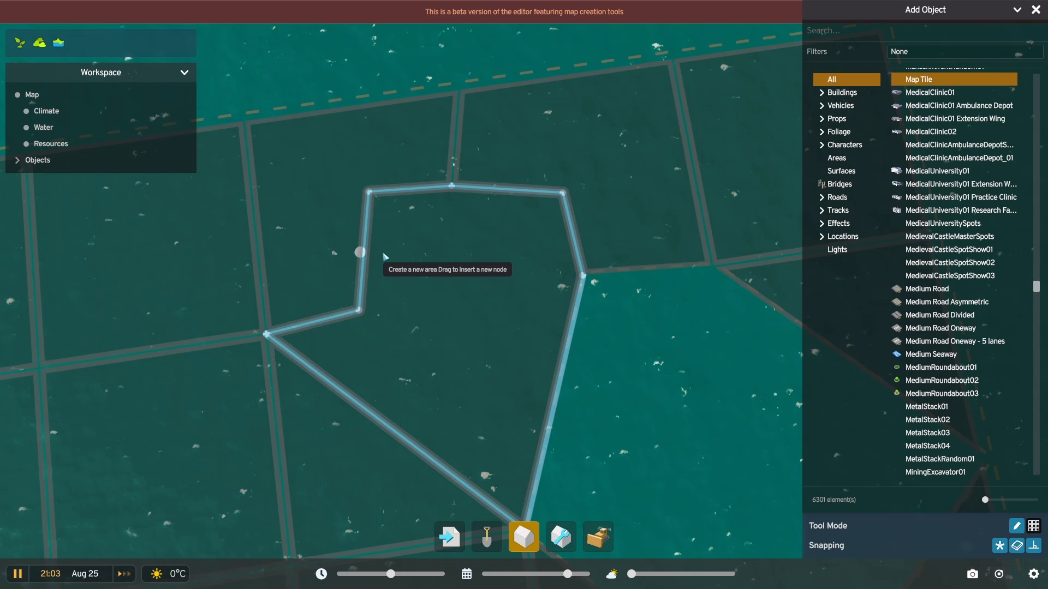
Insert a node into the new tile's northwestern edge, pull it inward, and move it back onto the neighbouring tile's border.
left_click_drag(384, 255, 404, 258)
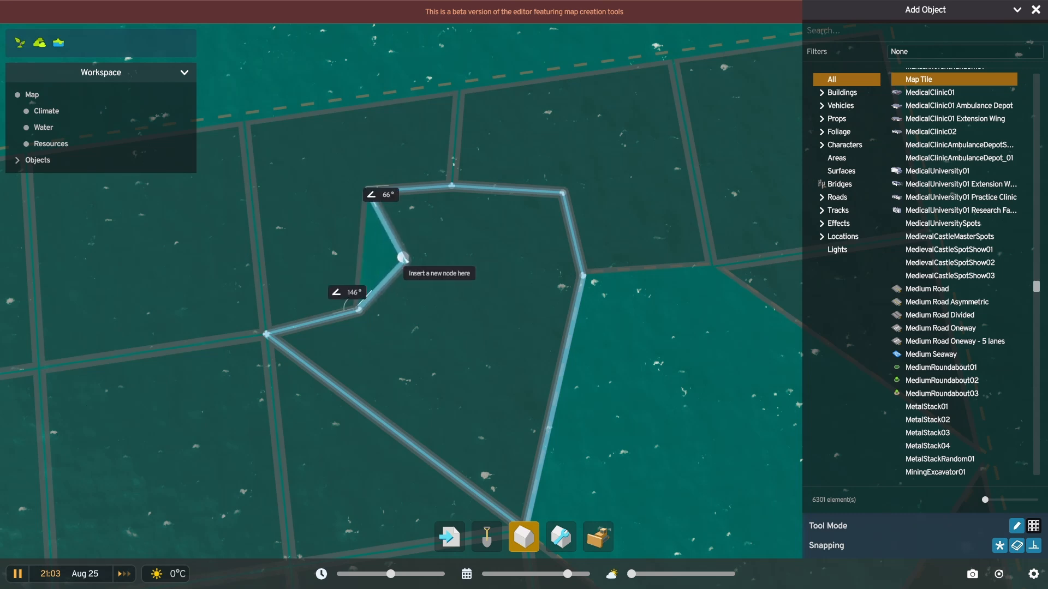
right_click(403, 257)
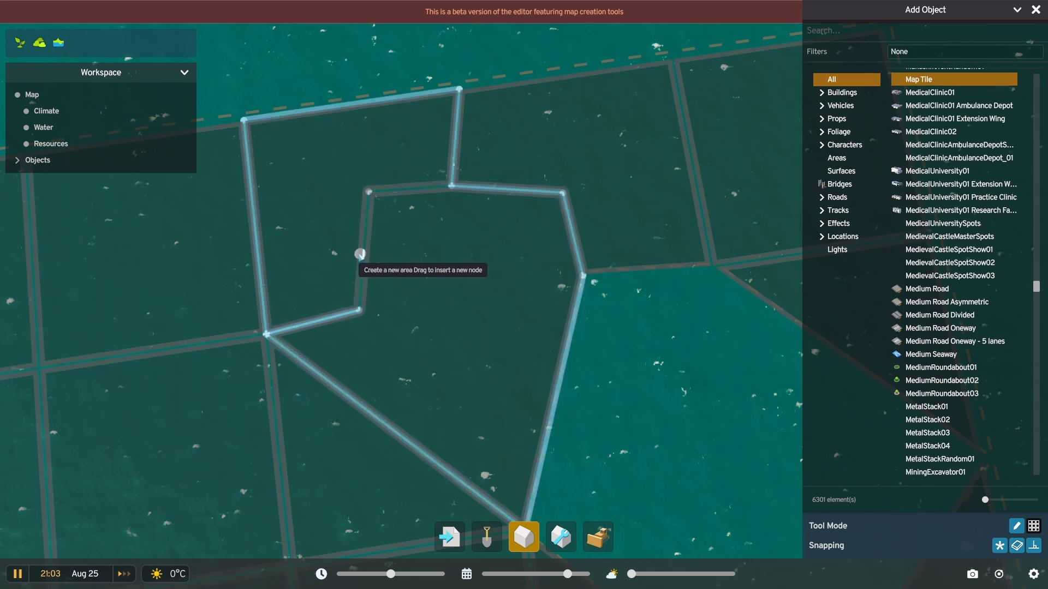
mouse_move(359, 254)
left_mouse_down()
mouse_move(401, 258)
mouse_move(360, 257)
left_mouse_up()
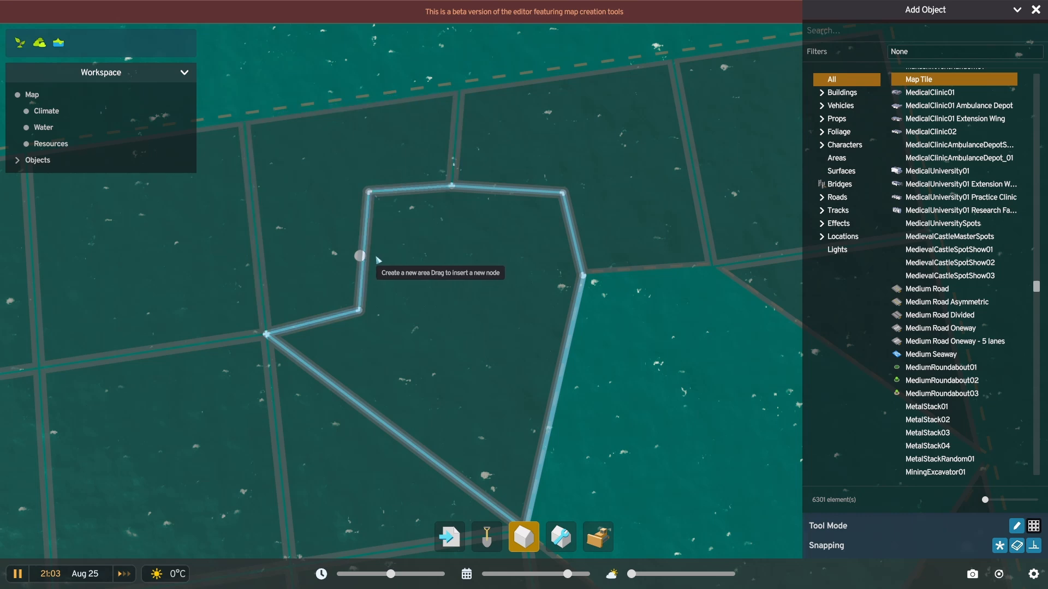
left_click_drag(360, 255, 440, 267)
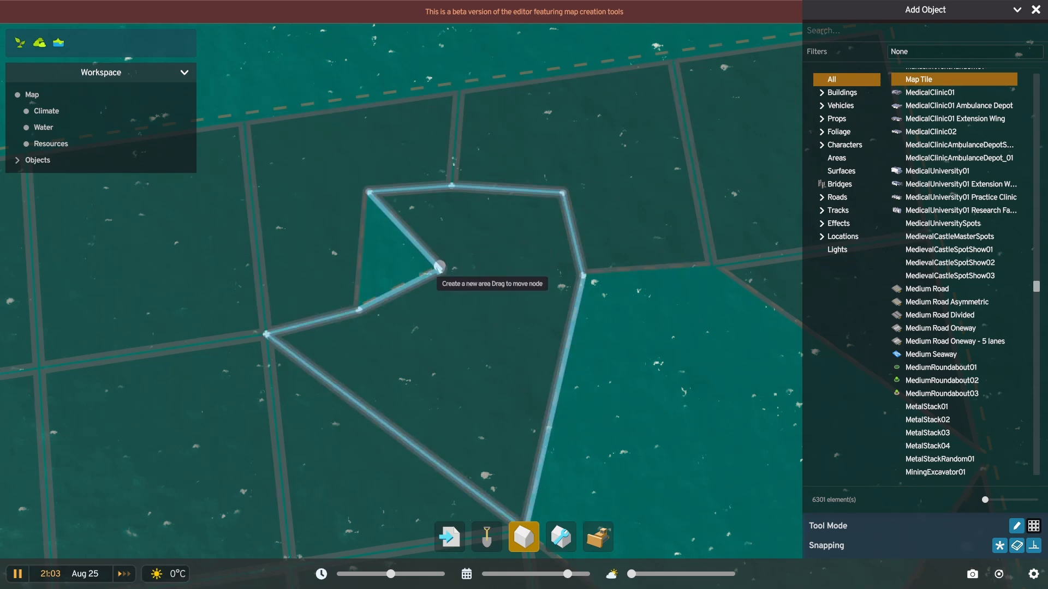
mouse_move(440, 267)
left_mouse_down()
mouse_move(375, 262)
mouse_move(376, 248)
mouse_move(376, 261)
left_mouse_up()
Insert a matching node into the neighbouring tile's edge and move the shared node into that tile, bending both borders together.
scroll(411, 318, "up", 3)
middle_click_drag(345, 303, 526, 259)
right_click_drag(257, 434, 373, 310)
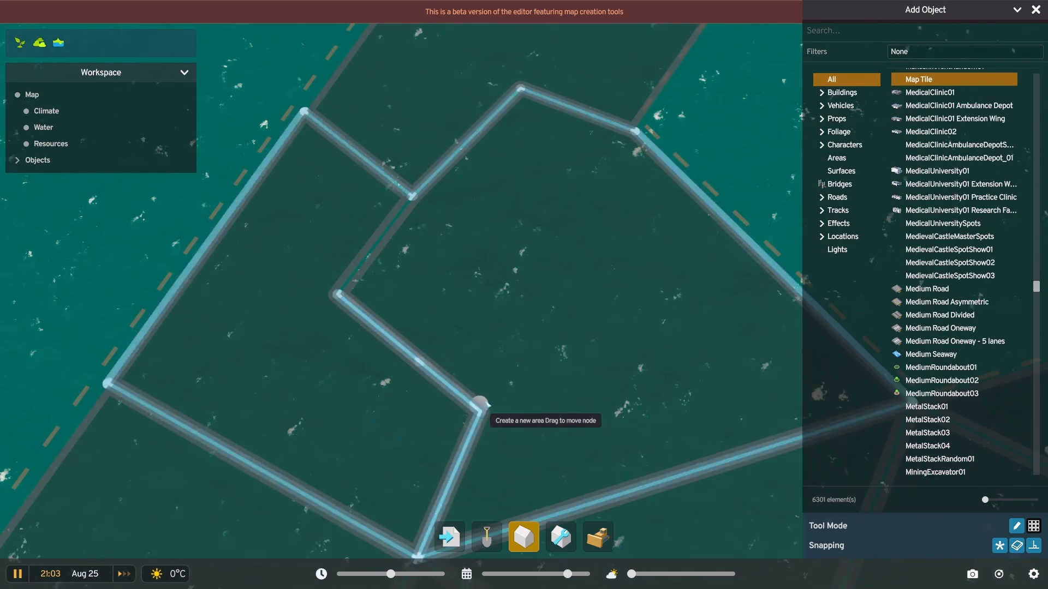
middle_click_drag(512, 358, 392, 248)
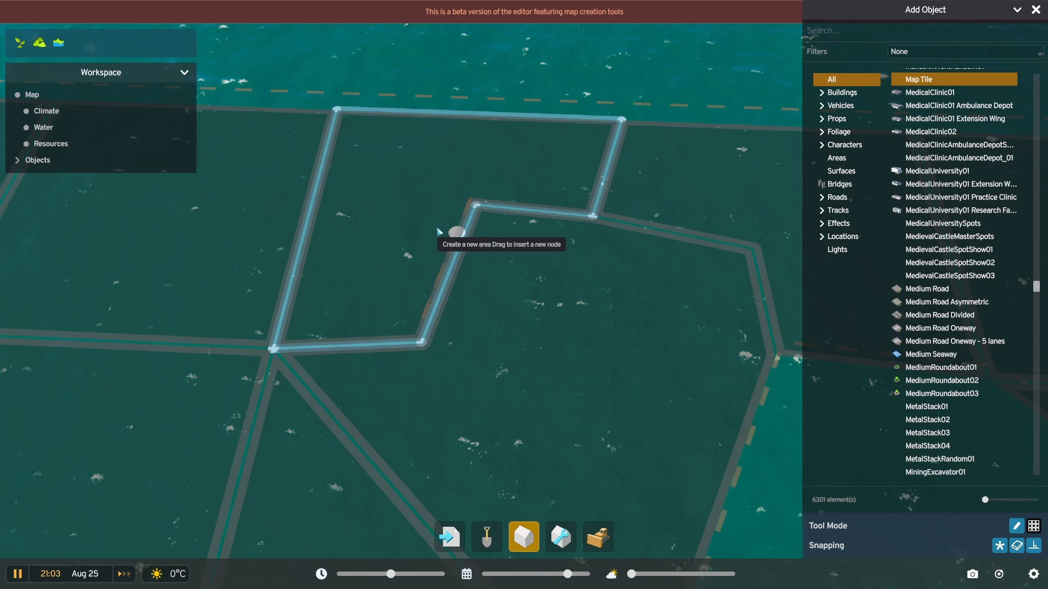
left_click_drag(438, 228, 405, 293)
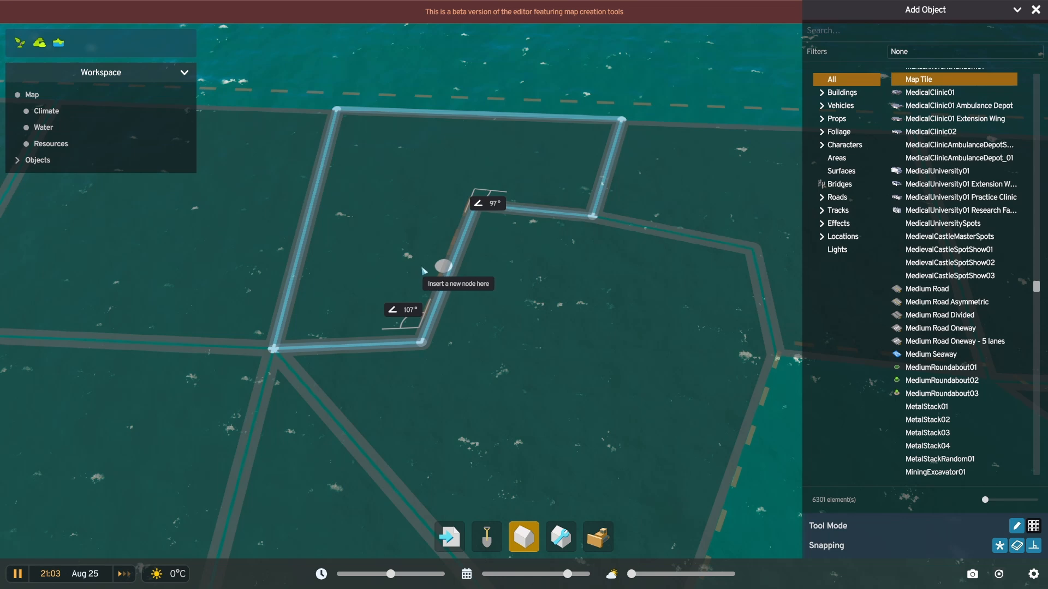
mouse_move(435, 279)
left_mouse_down()
mouse_move(409, 268)
mouse_move(410, 282)
mouse_move(435, 280)
left_mouse_up()
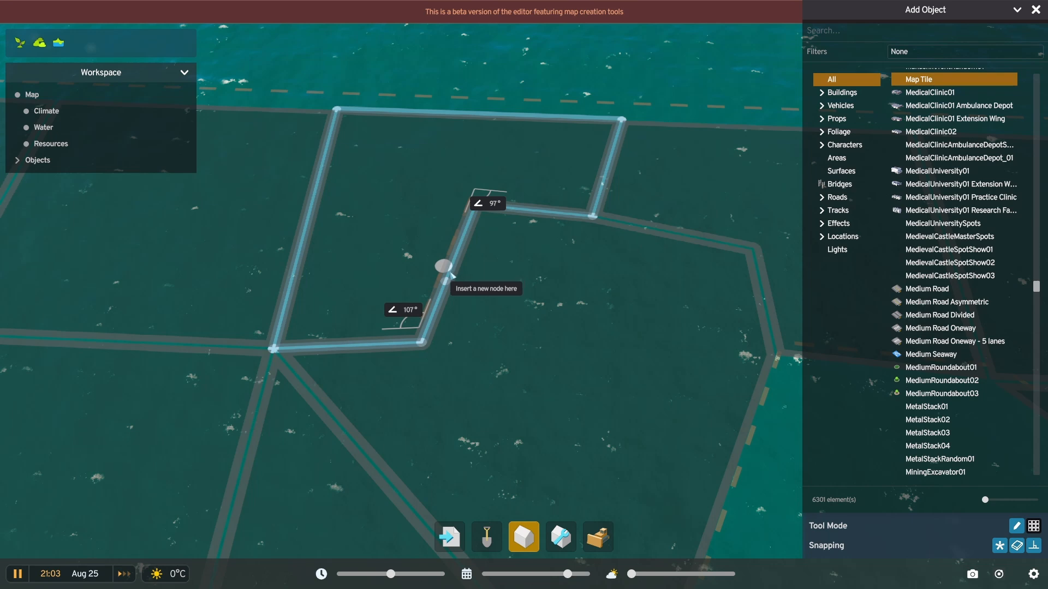
left_click_drag(450, 273, 450, 274)
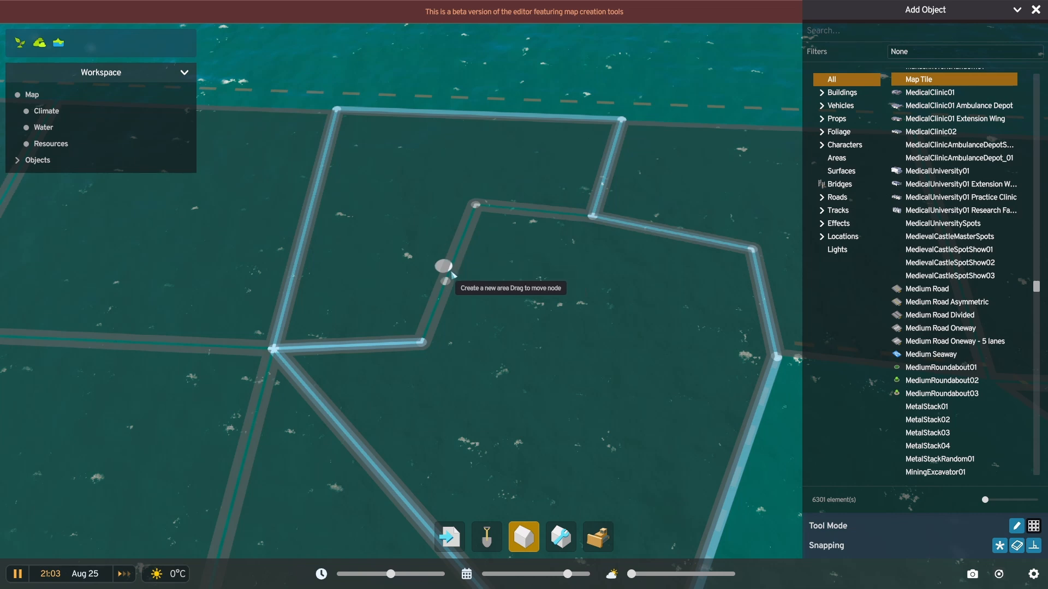
left_click_drag(444, 271, 405, 240)
Insert several nodes into the new tile's edge facing the open gap and move them to form a jagged inlet.
scroll(643, 346, "down", 5)
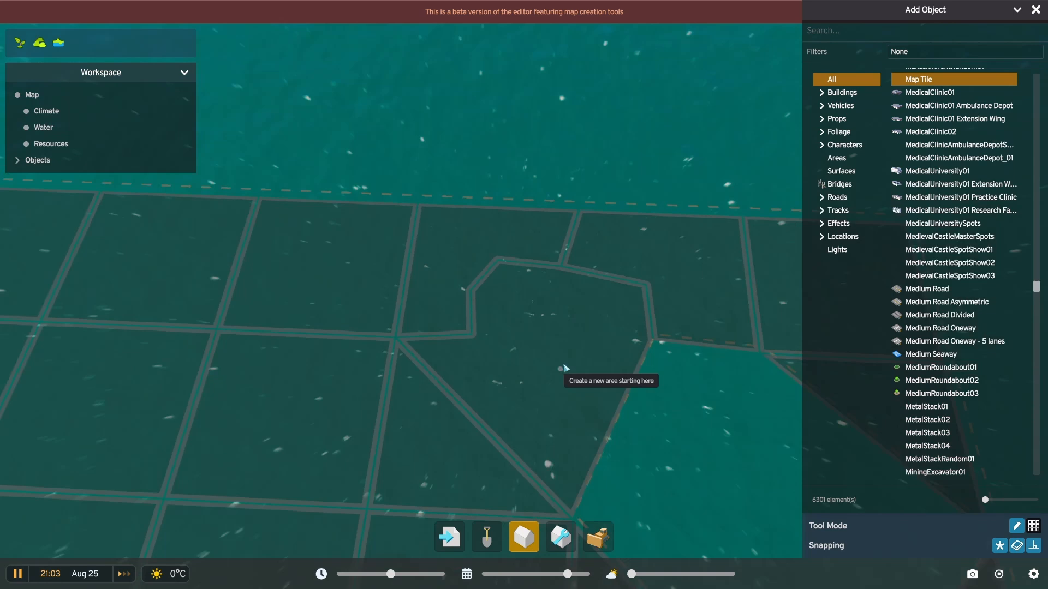
middle_click_drag(564, 368, 490, 355)
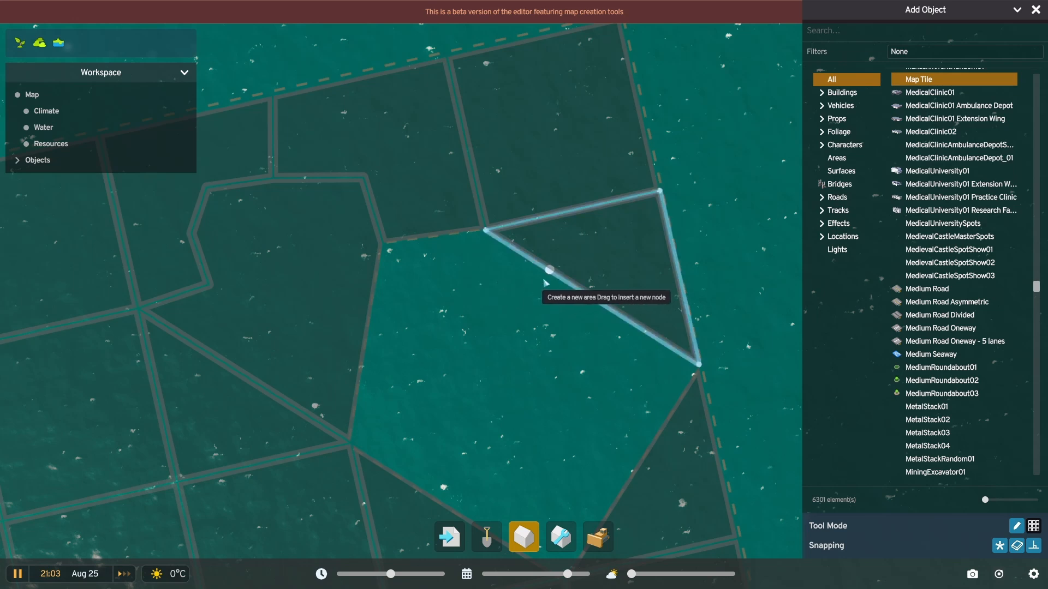
left_click_drag(367, 309, 366, 276)
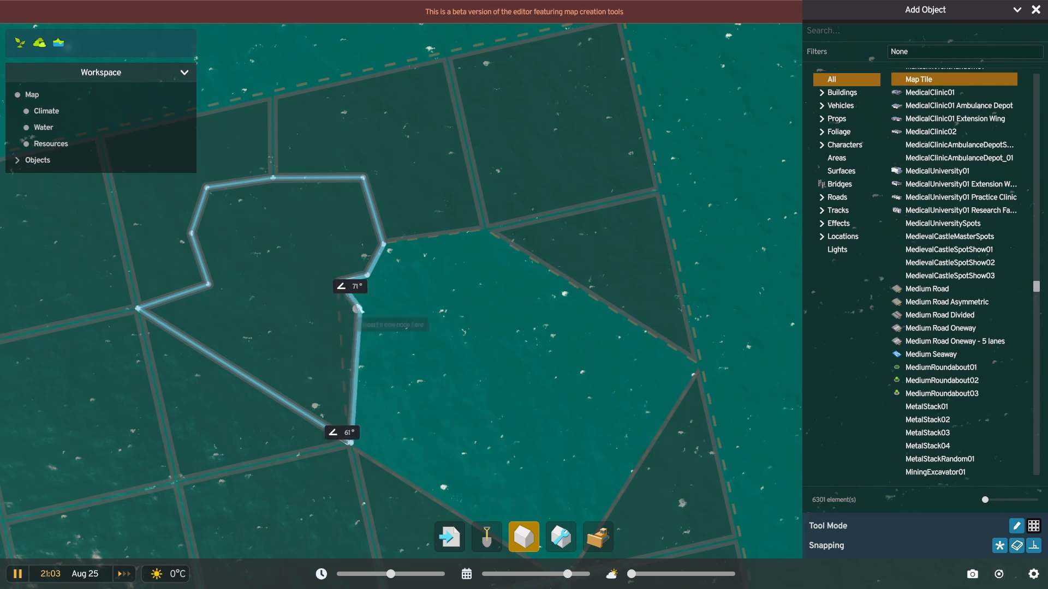
left_click_drag(346, 311, 402, 369)
left_click_drag(344, 309, 320, 307)
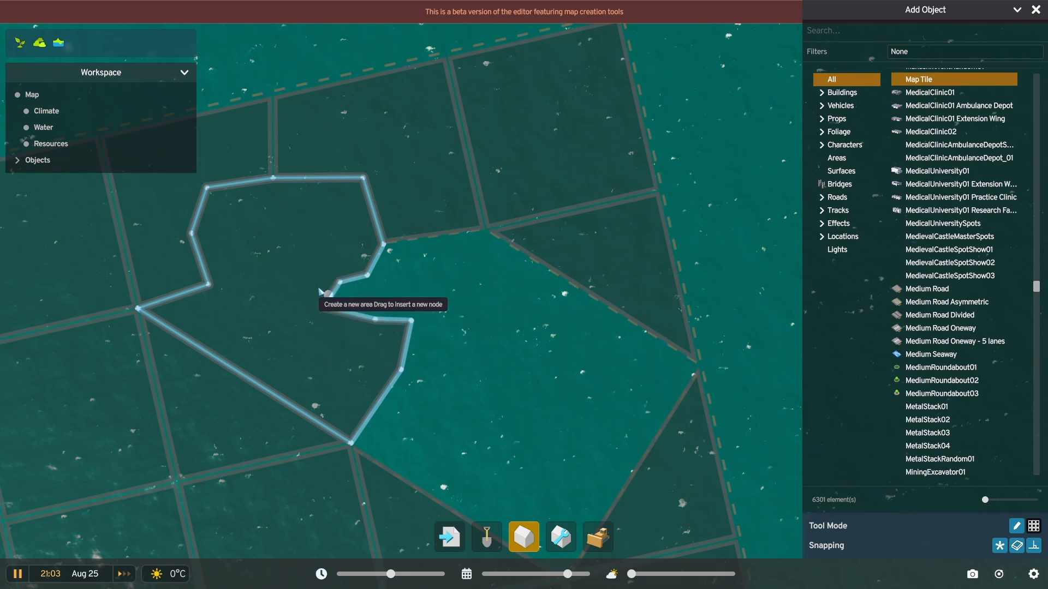
left_click_drag(319, 289, 349, 293)
left_click_drag(347, 294, 381, 273)
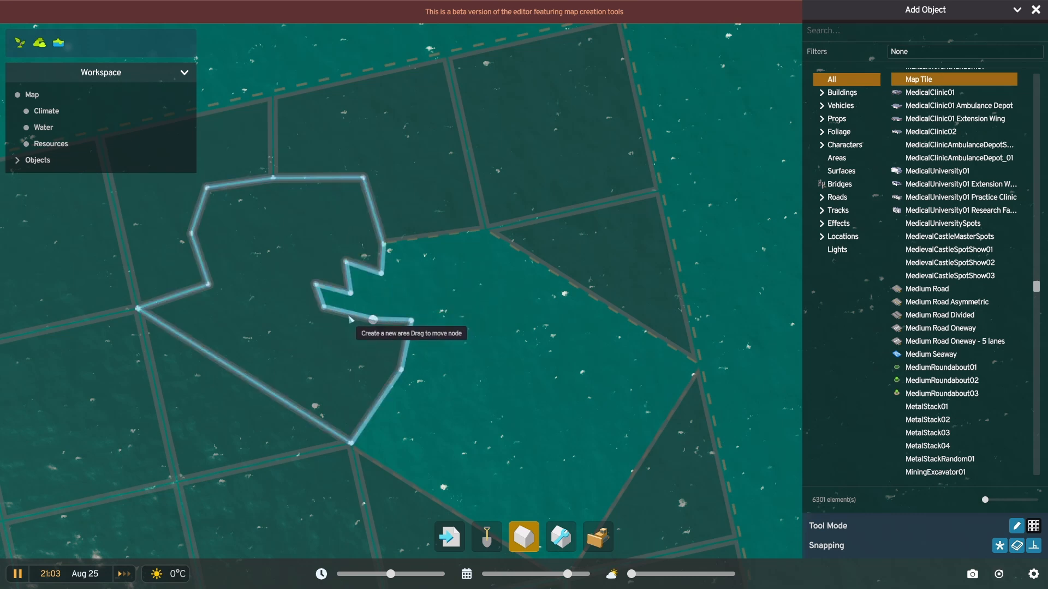
left_click_drag(349, 316, 380, 306)
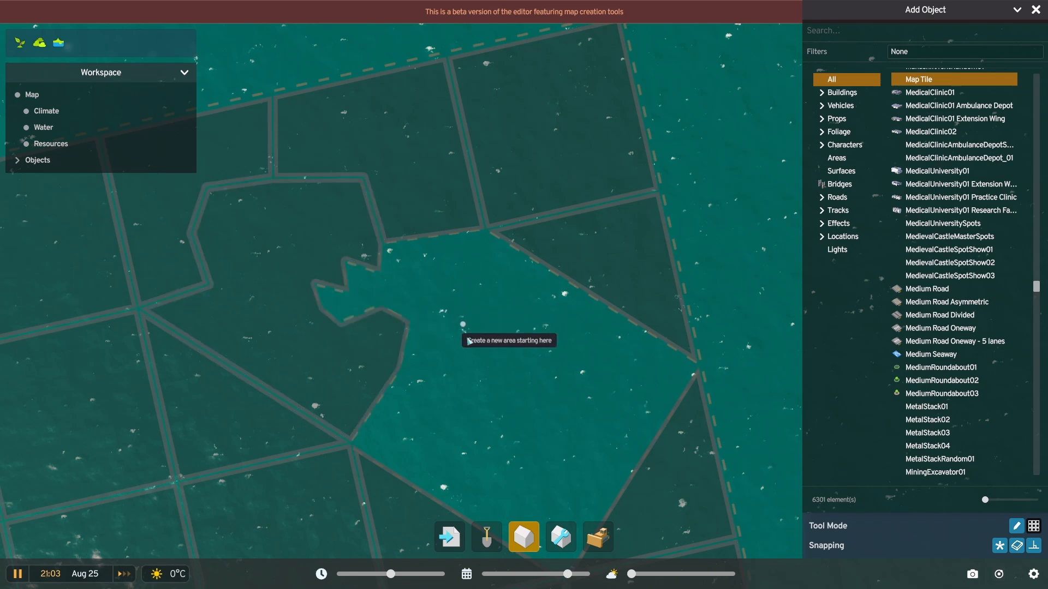
Turn off all snapping and draw a small, elongated irregular map tile inside the jagged inlet, closing it at its starting node.
scroll(487, 324, "up", 2)
middle_click_drag(487, 324, 495, 163)
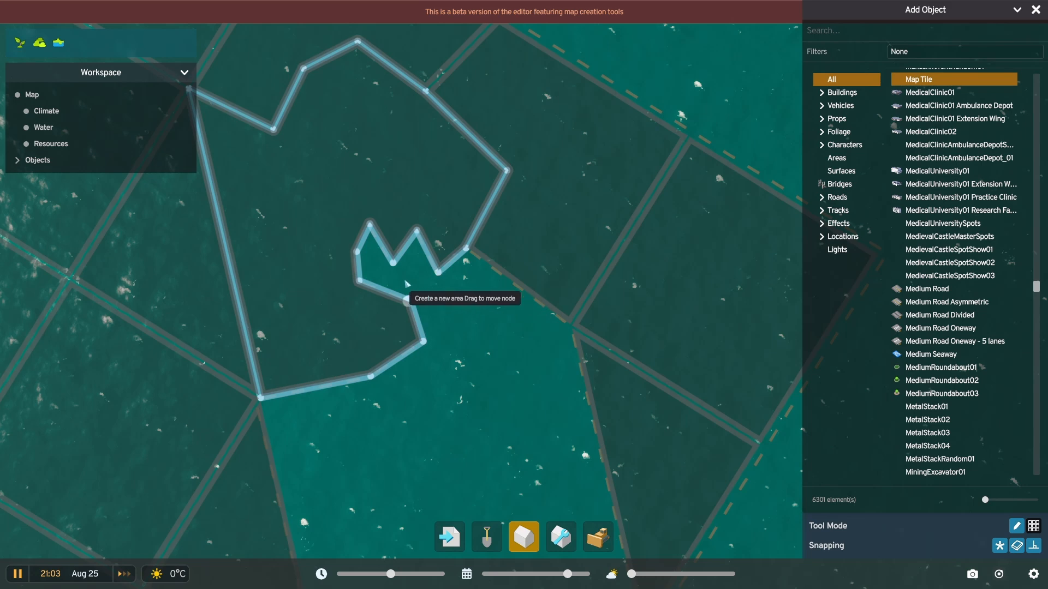
left_click(999, 547)
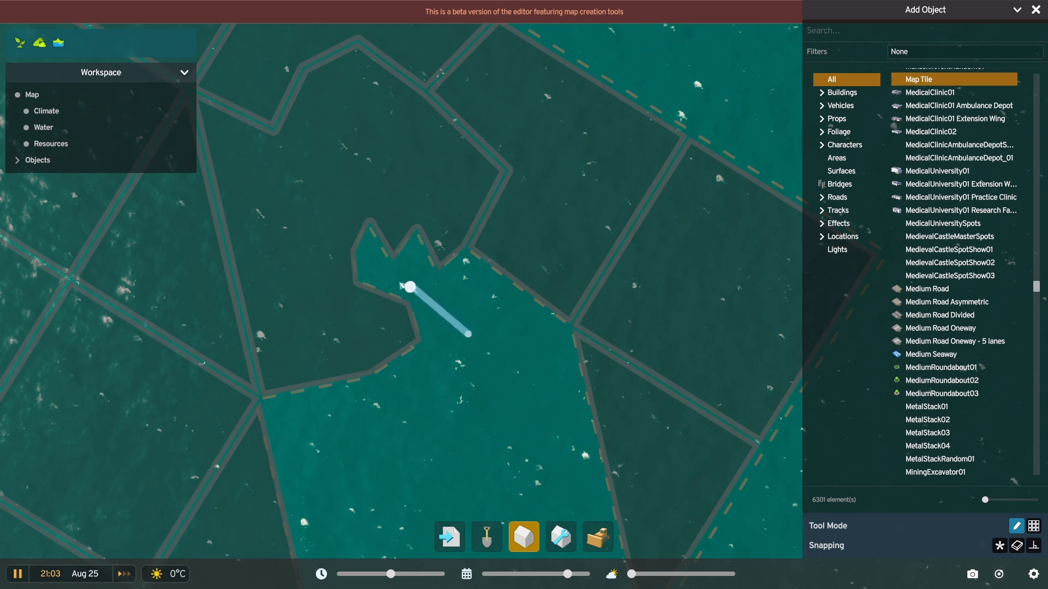
left_click(410, 287)
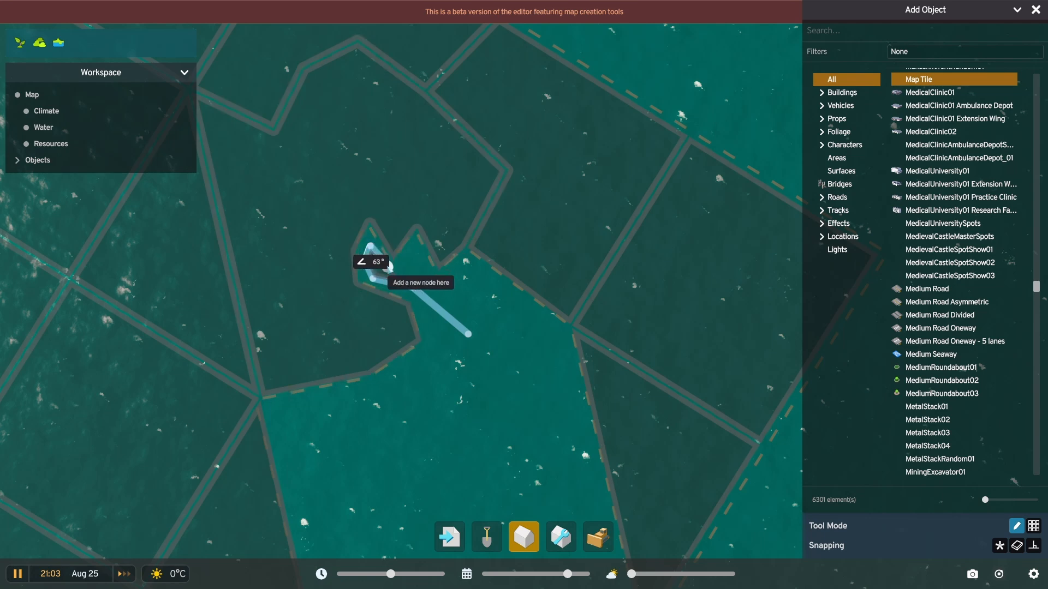
left_click(389, 267)
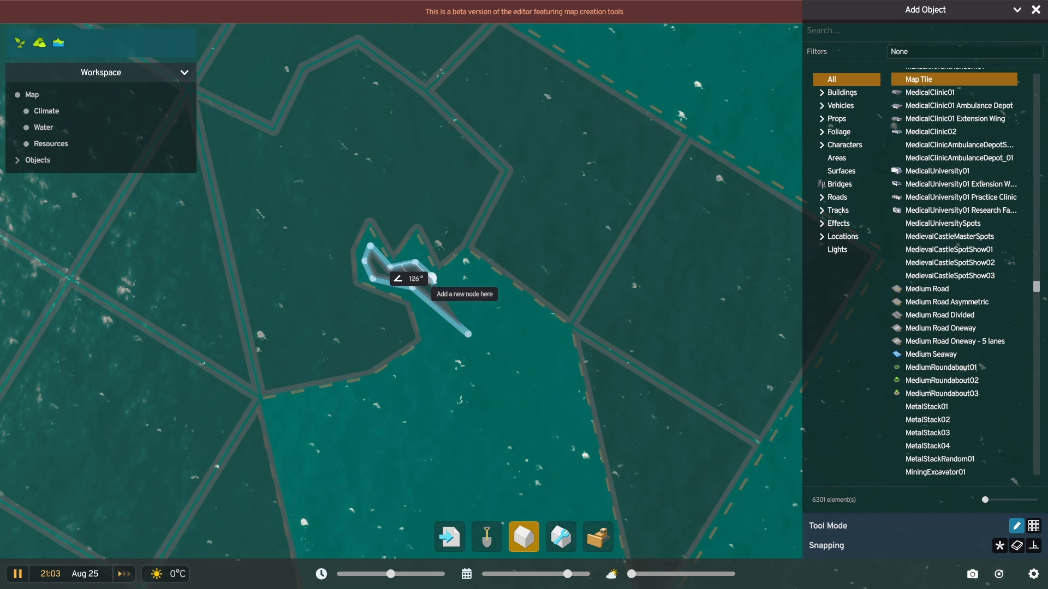
left_click(433, 277)
left_click(460, 289)
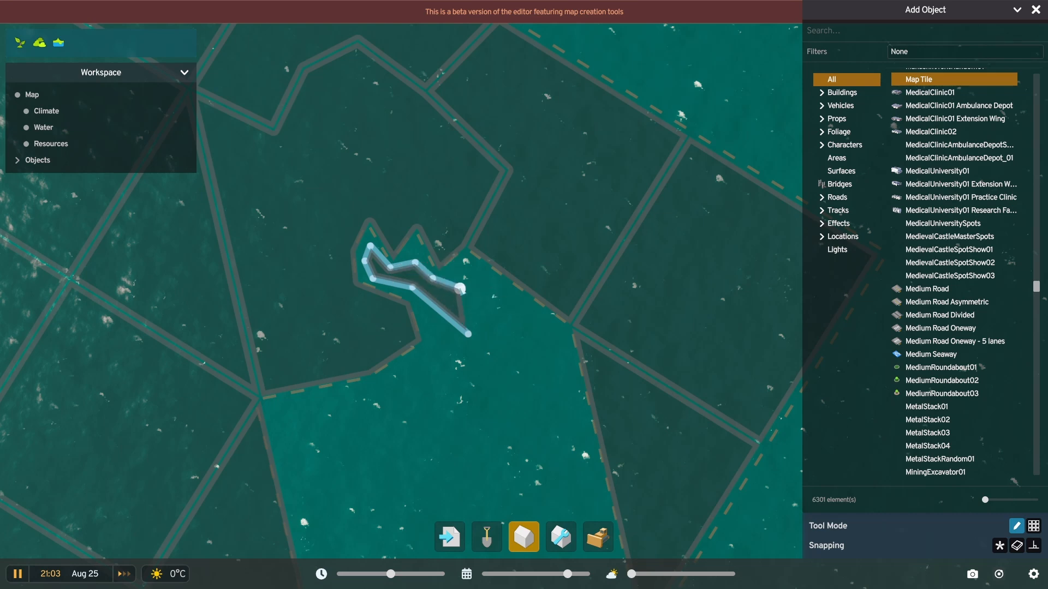
left_click(467, 335)
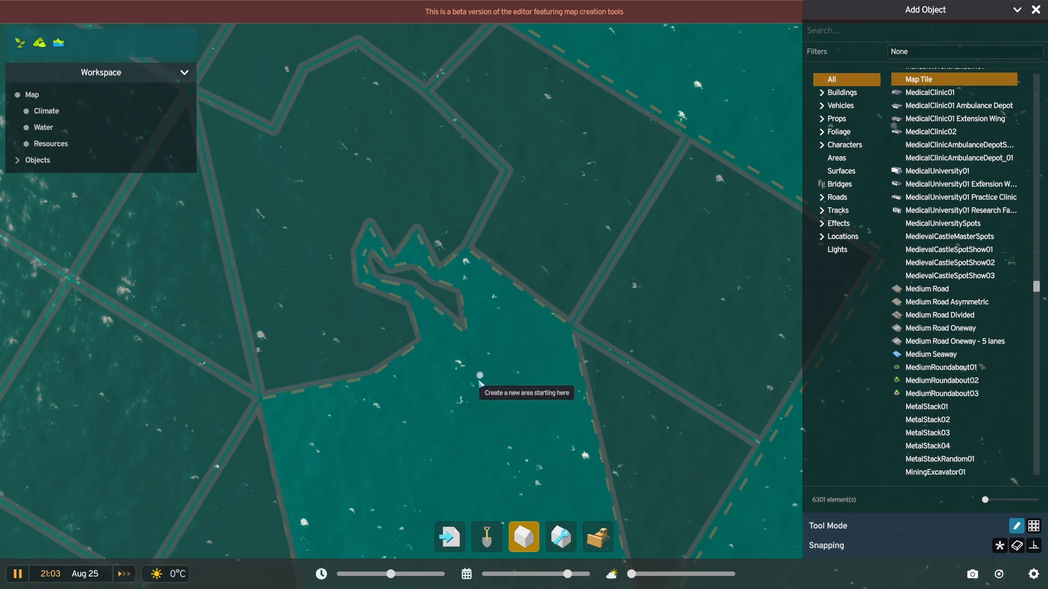
Turn all snapping back on and move the small tile's nodes onto the surrounding inlet border.
left_click(1000, 547)
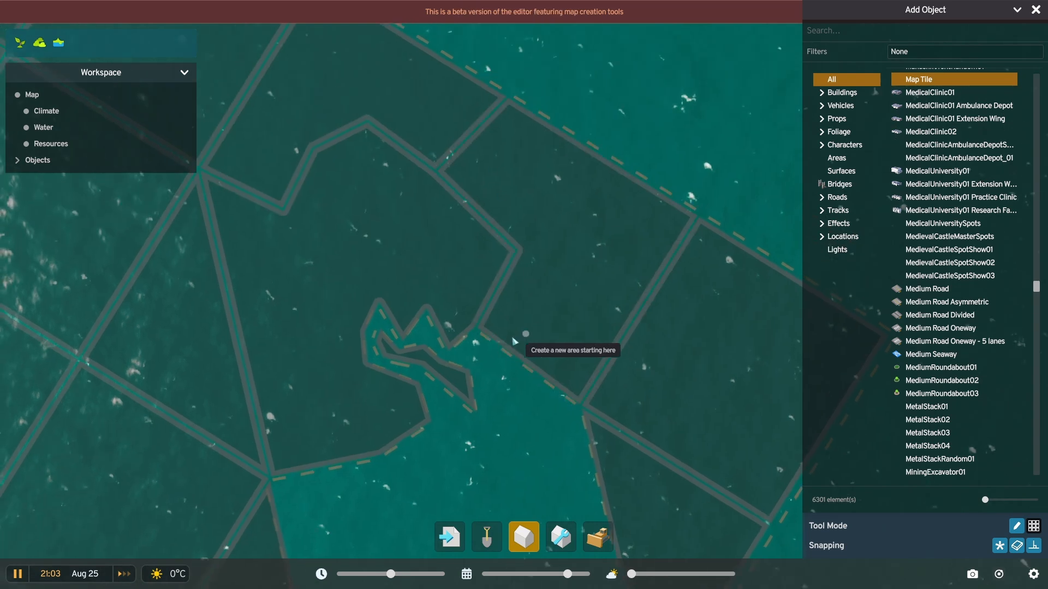
scroll(513, 339, "up", 3)
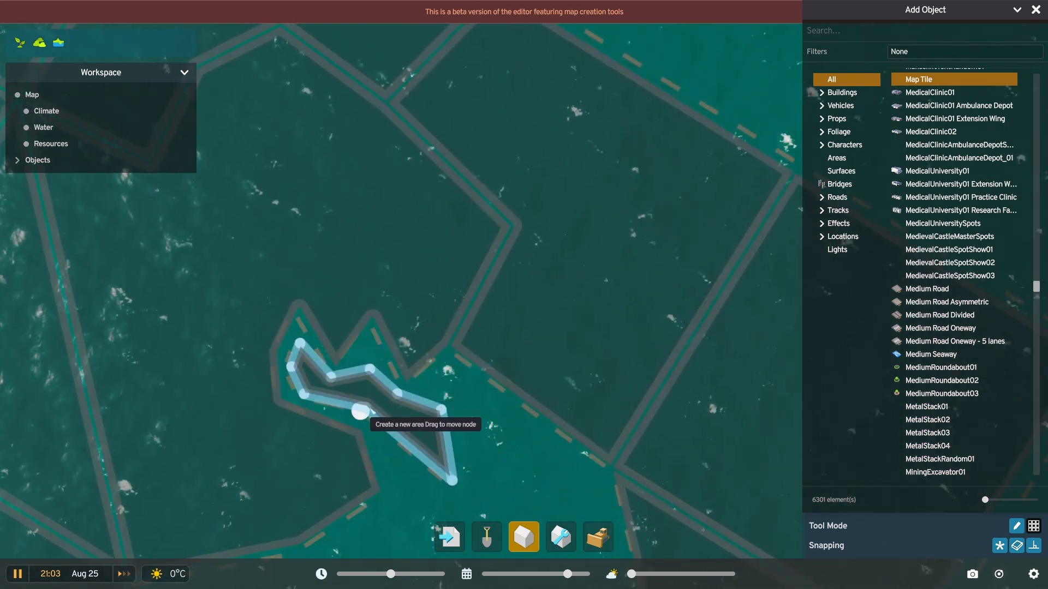
left_click_drag(361, 411, 294, 345)
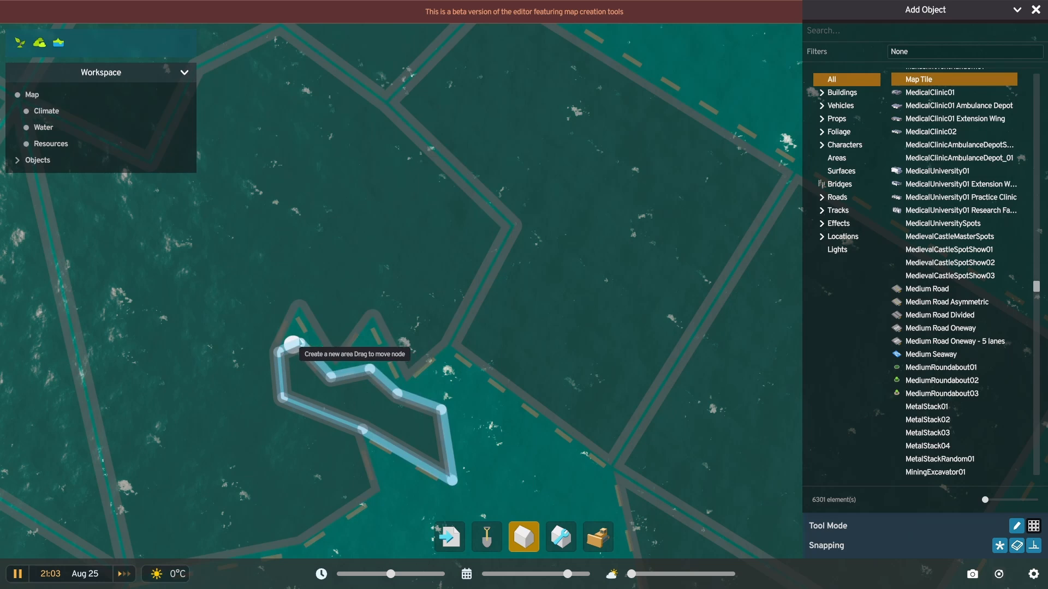
middle_click_drag(300, 342, 385, 412)
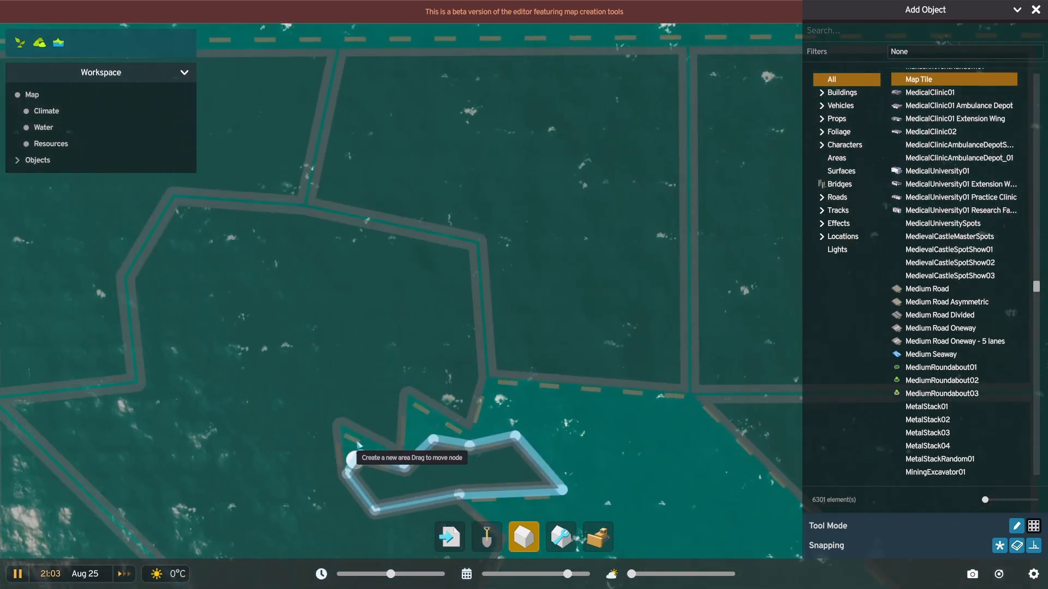
scroll(423, 275, "down", 2)
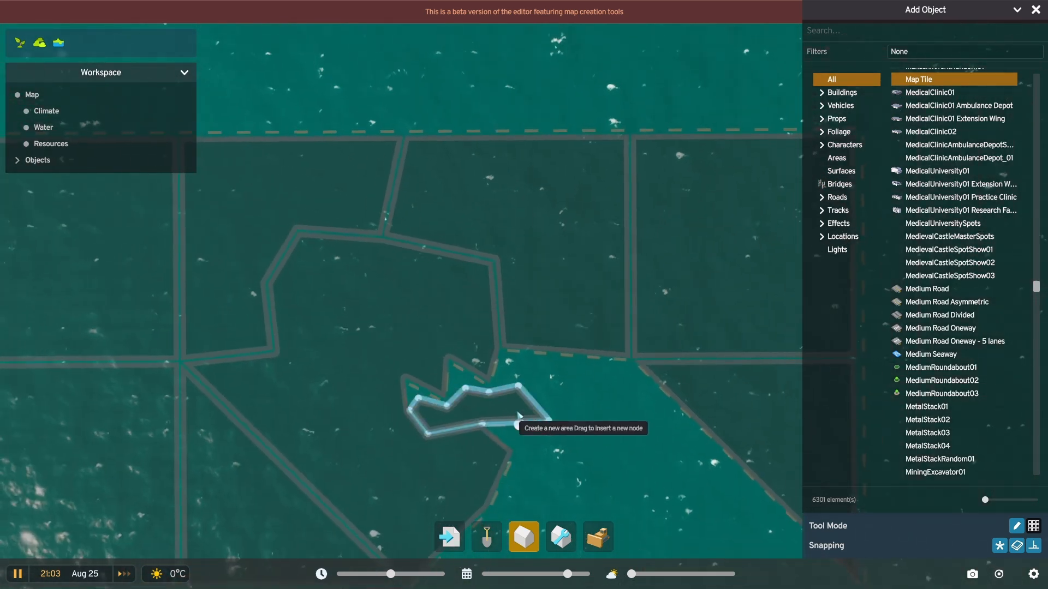
scroll(437, 409, "up", 2)
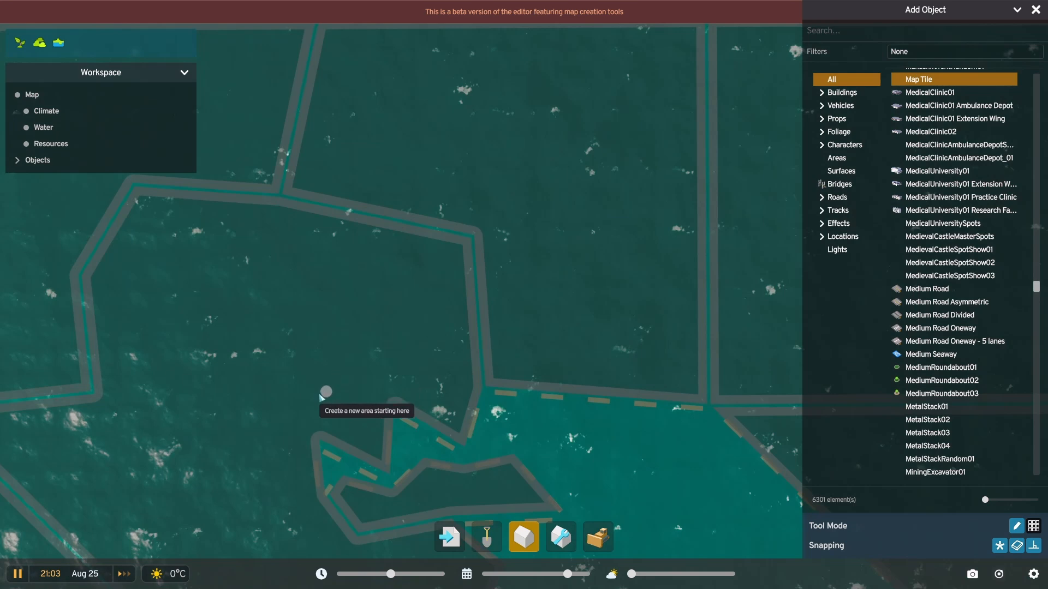
Move two nodes of the small tile's upper edge onto the two peaks of the jagged inlet border.
middle_click_drag(326, 410, 286, 346)
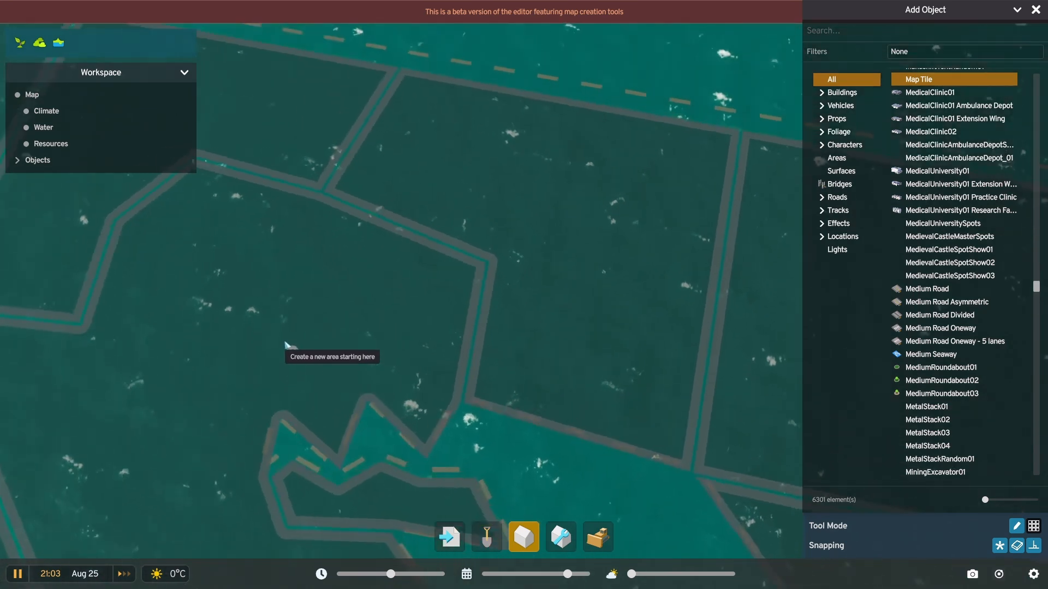
middle_click_drag(292, 407, 269, 360)
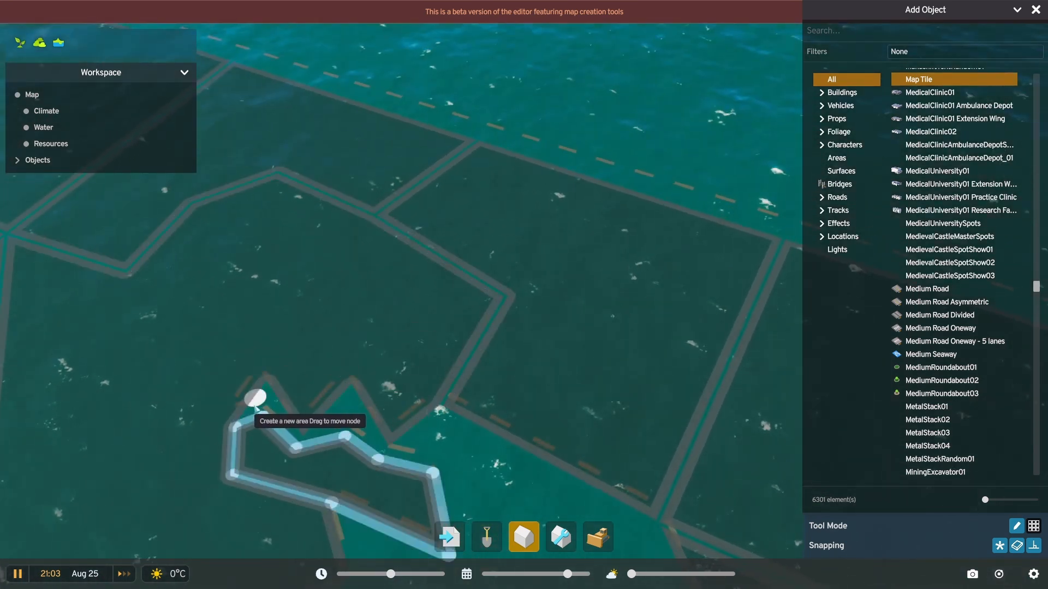
middle_click_drag(272, 428, 274, 491)
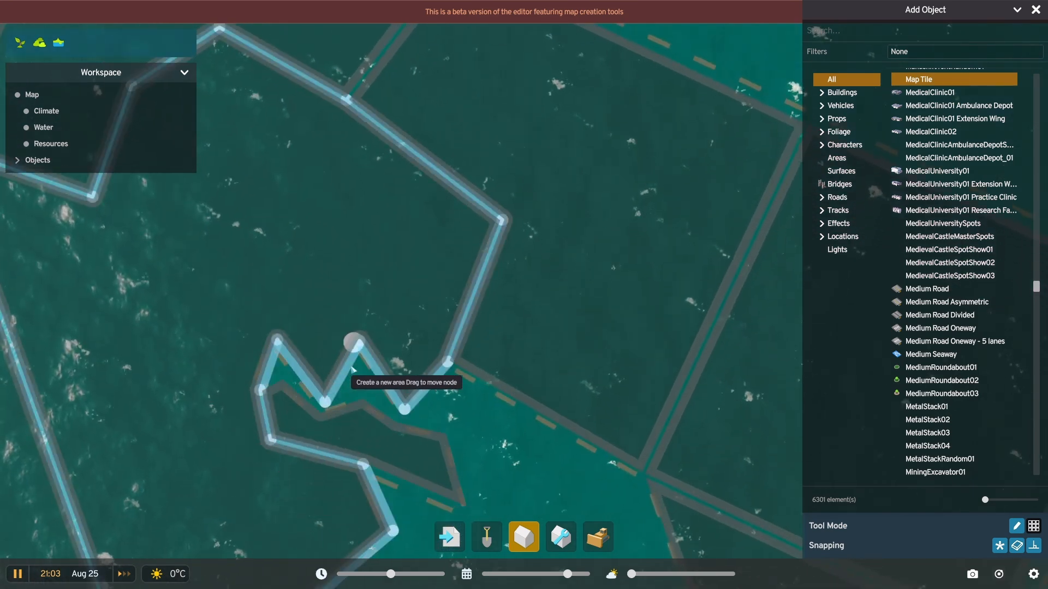
middle_click_drag(355, 365, 305, 386)
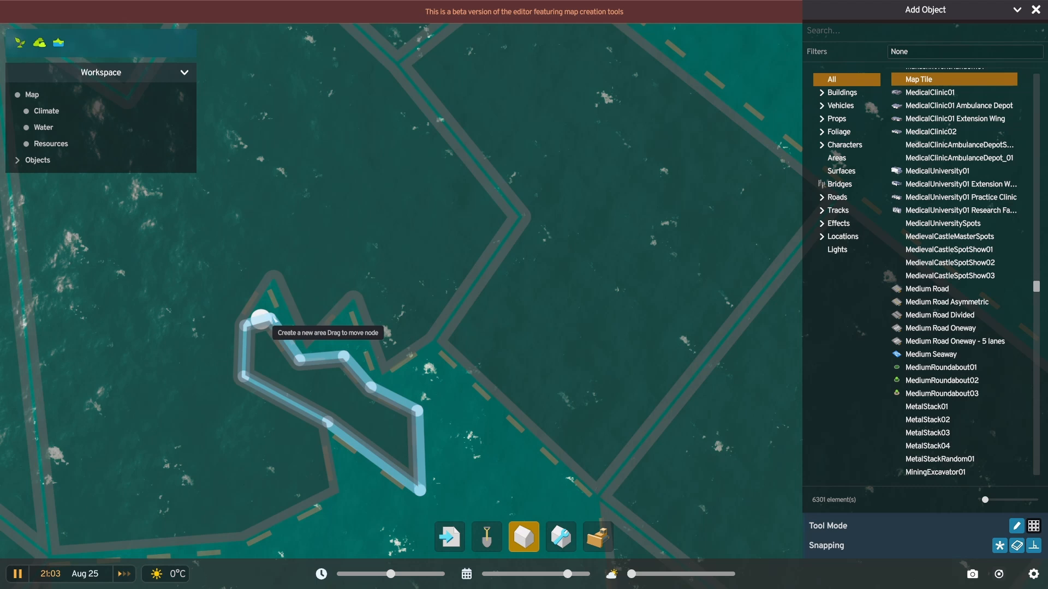
left_click_drag(260, 319, 281, 293)
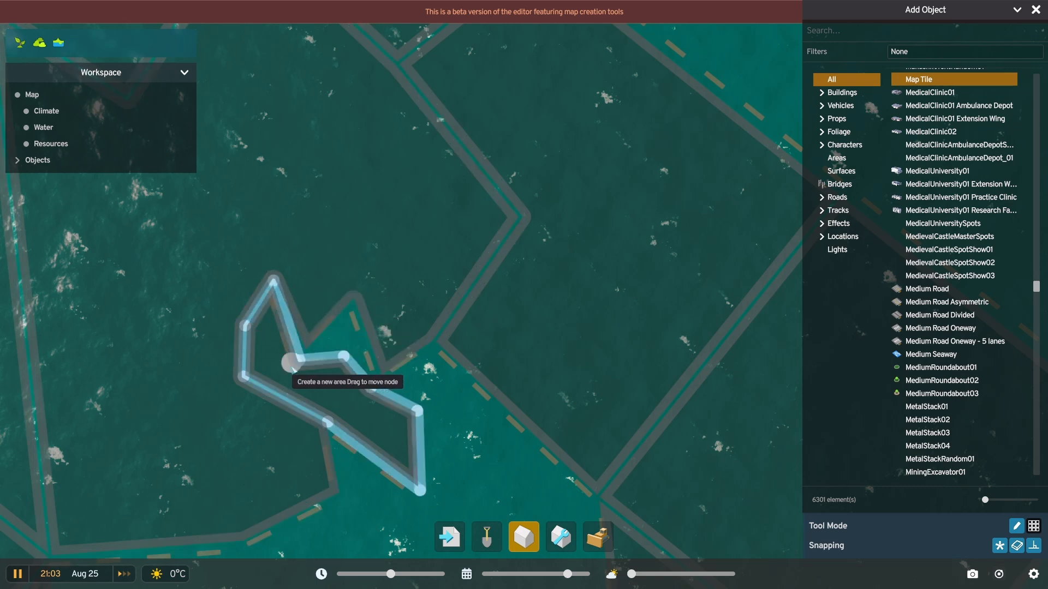
left_click_drag(293, 371, 354, 300)
Move the small tile's remaining nodes onto the inlet's inner point and the two corners of its mouth, closing the gaps.
left_click_drag(364, 396, 382, 377)
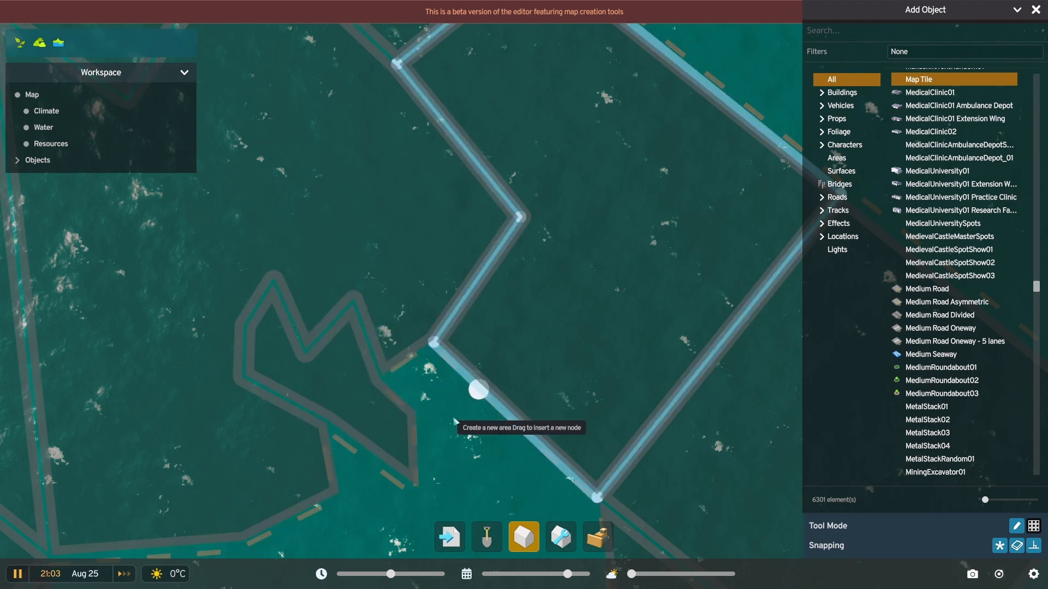
left_click_drag(413, 415, 416, 492)
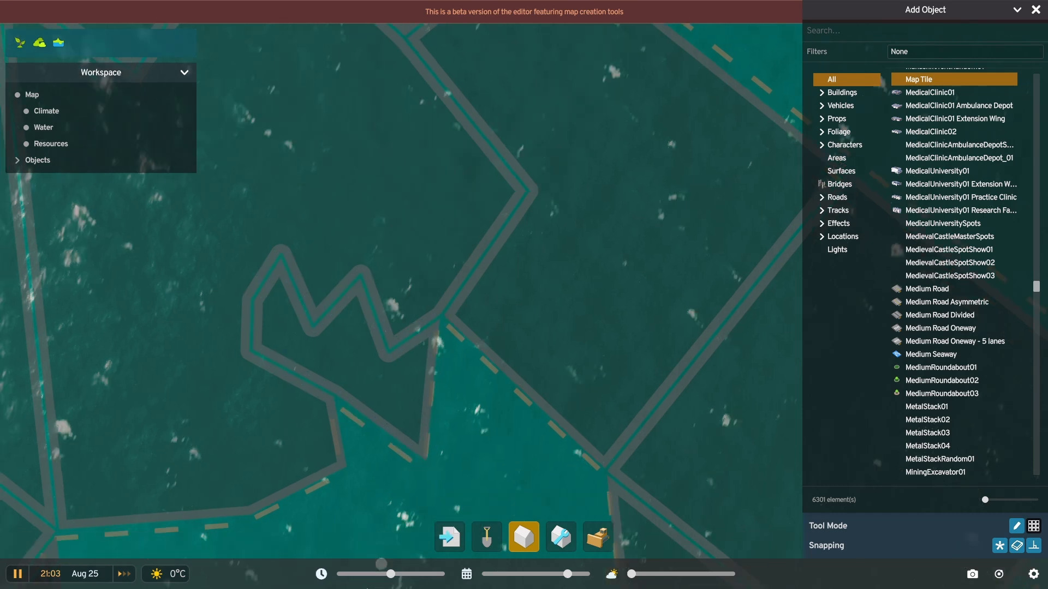
left_click_drag(496, 234, 429, 235)
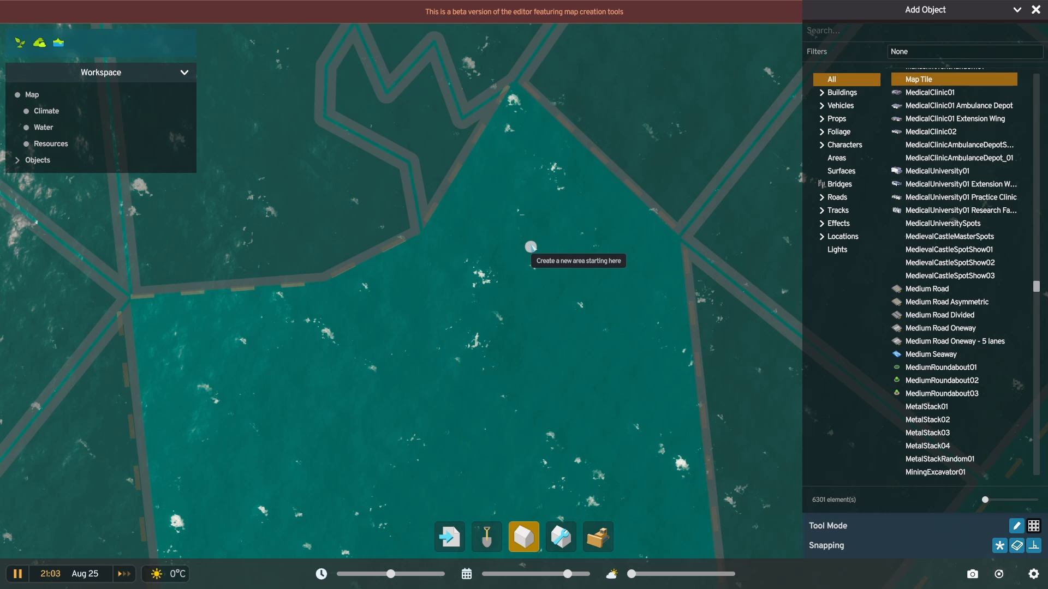
Compare the reshaped corner tiles and the open gap beside them with the tile layout across the rest of the map.
scroll(524, 243, "down", 5)
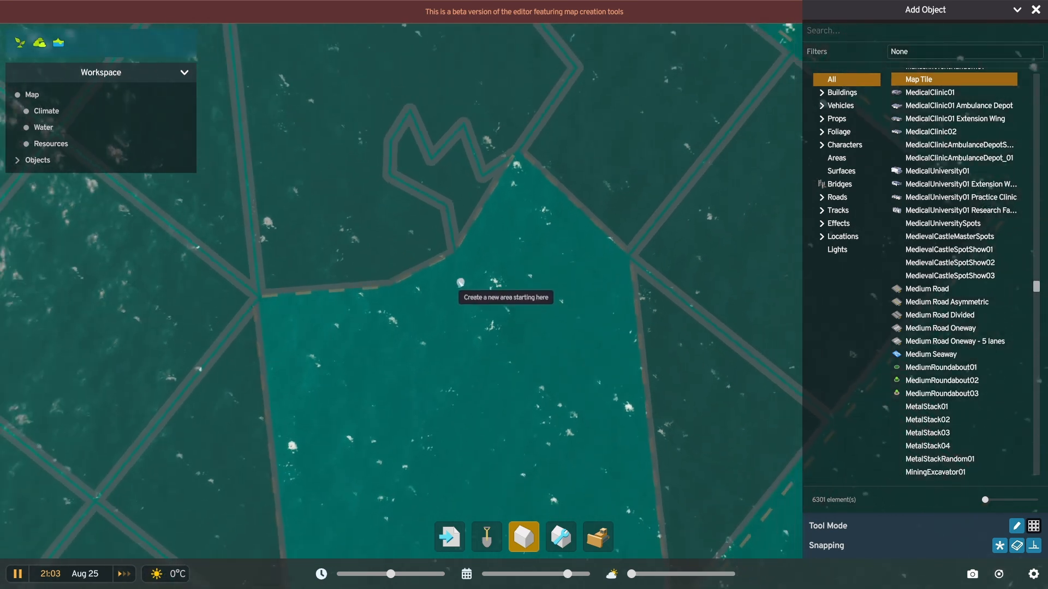
middle_click_drag(402, 285, 542, 297)
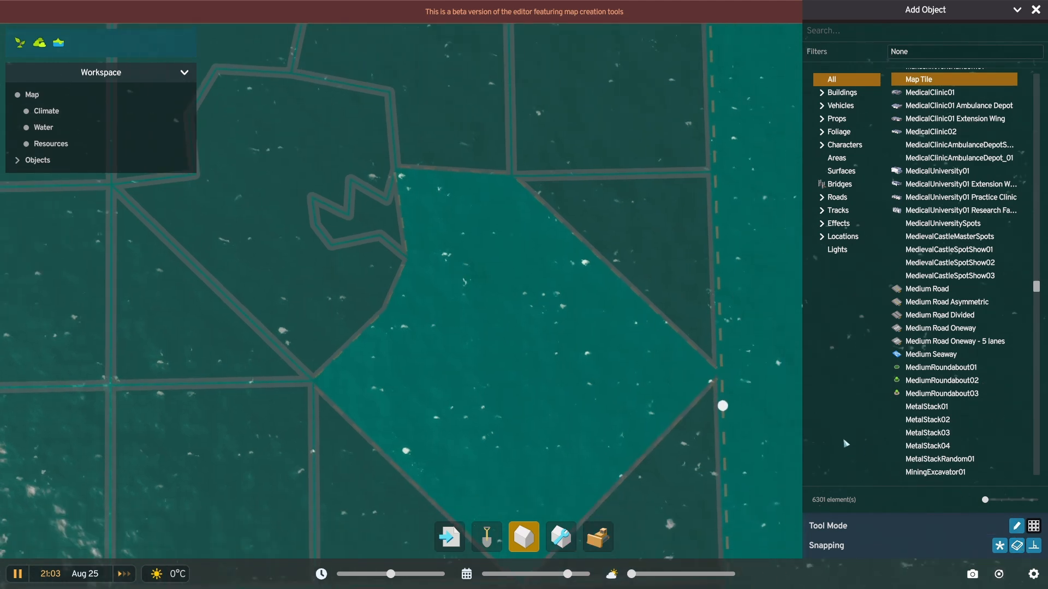
scroll(464, 284, "down", 3)
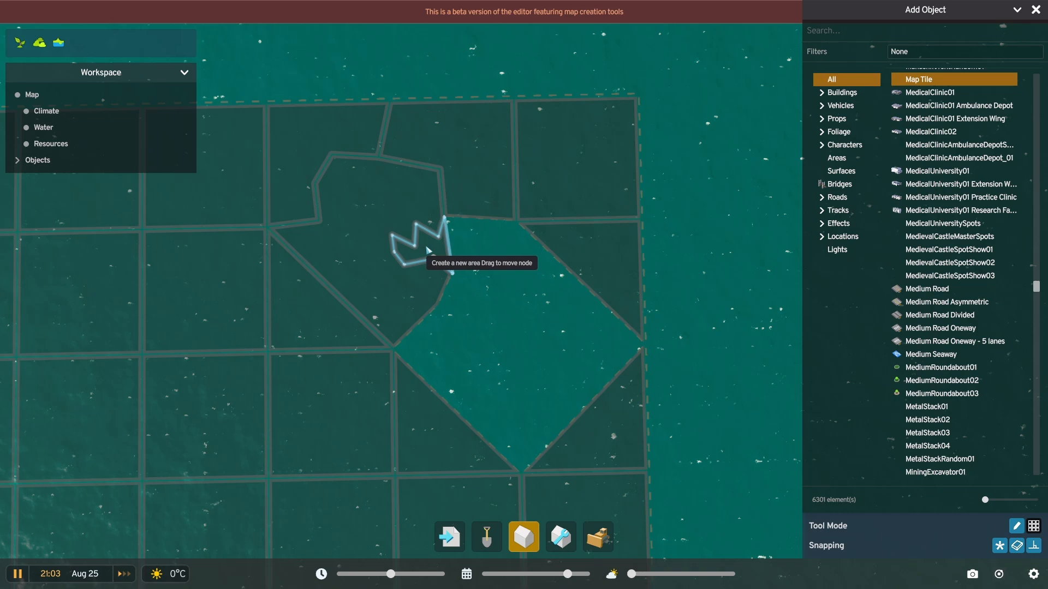
scroll(524, 358, "down", 8)
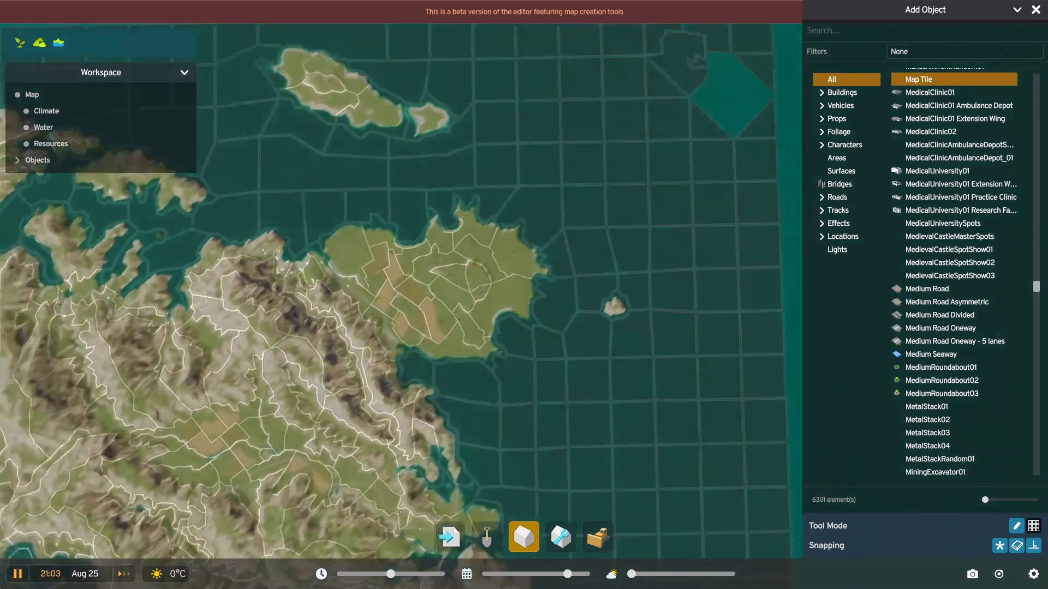
scroll(573, 219, "up", 5)
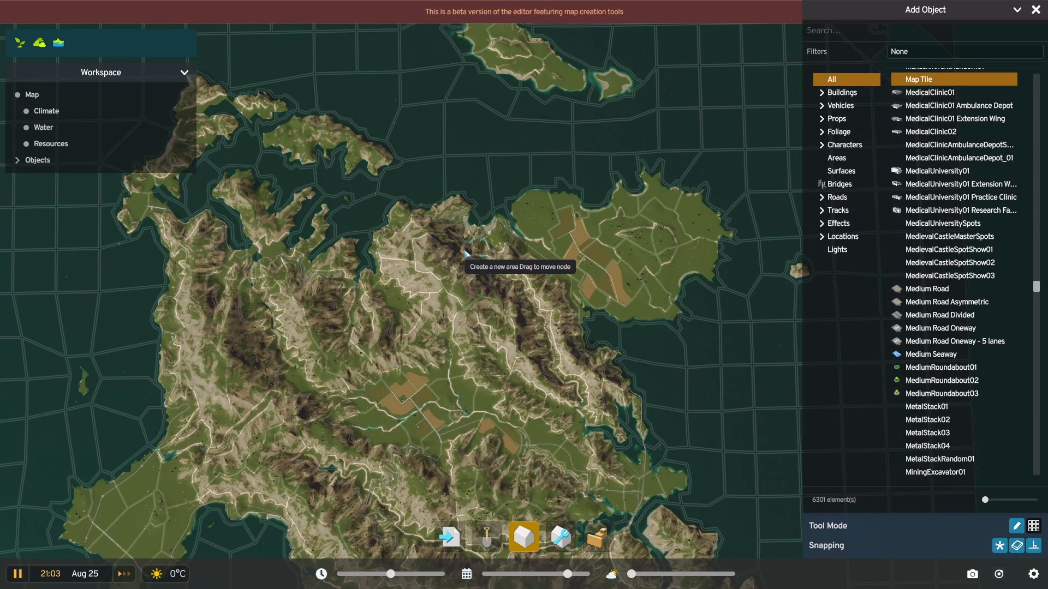
scroll(467, 257, "up", 3)
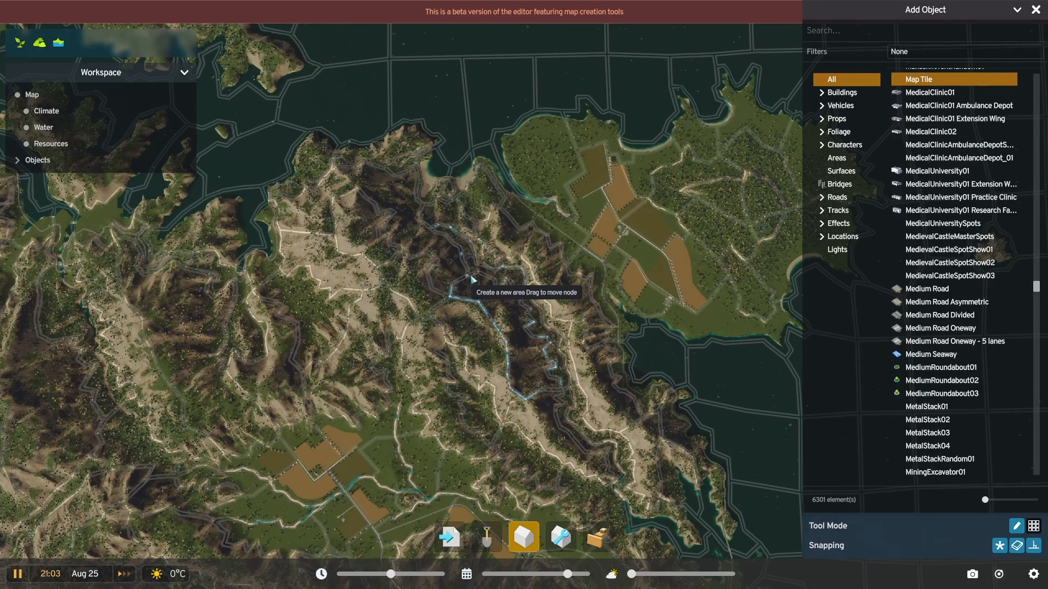
middle_click_drag(604, 389, 541, 422)
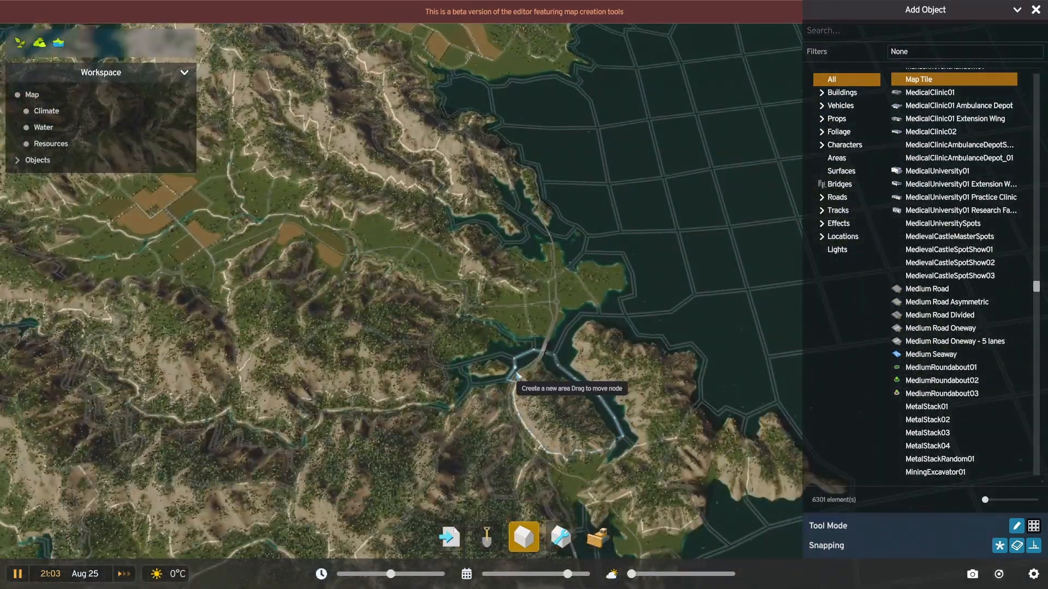
scroll(517, 375, "down", 10)
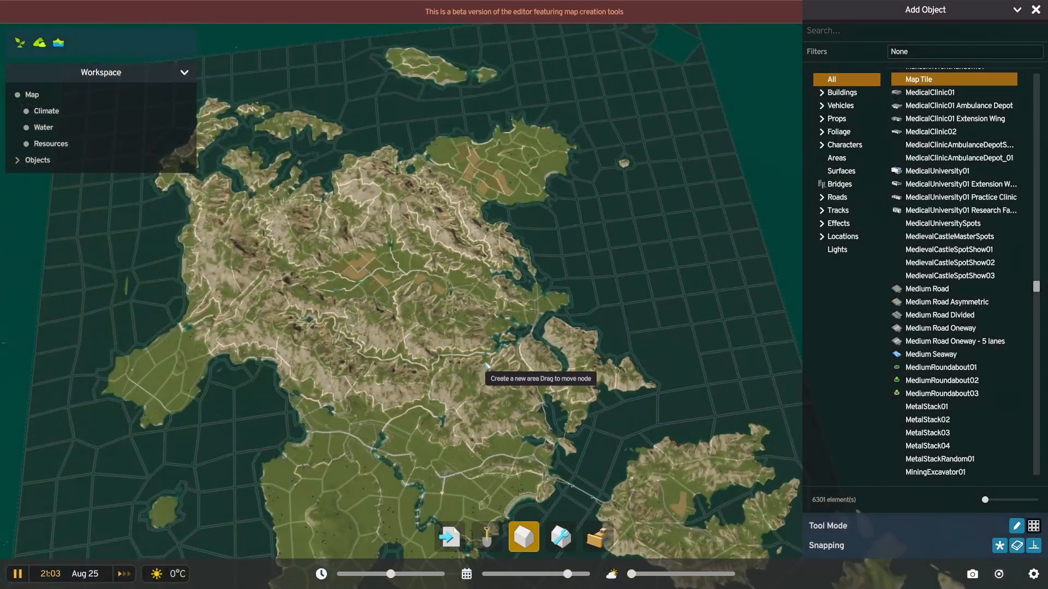
middle_click_drag(486, 365, 463, 392)
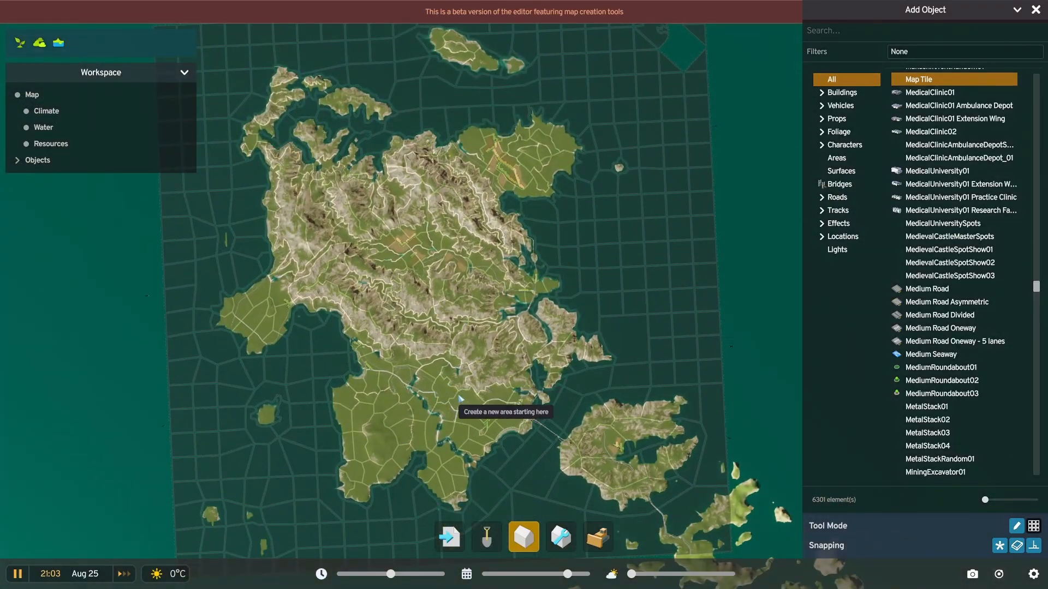
Examine how the tile borders follow the hills, roads and coastline around the southeastern mainland.
scroll(454, 401, "up", 10)
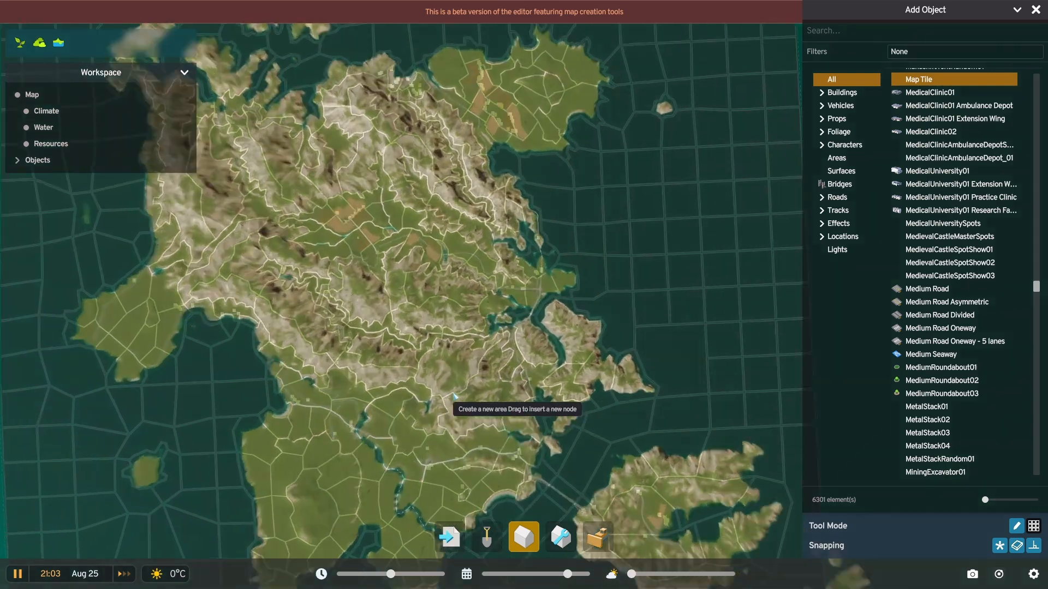
scroll(463, 367, "up", 8)
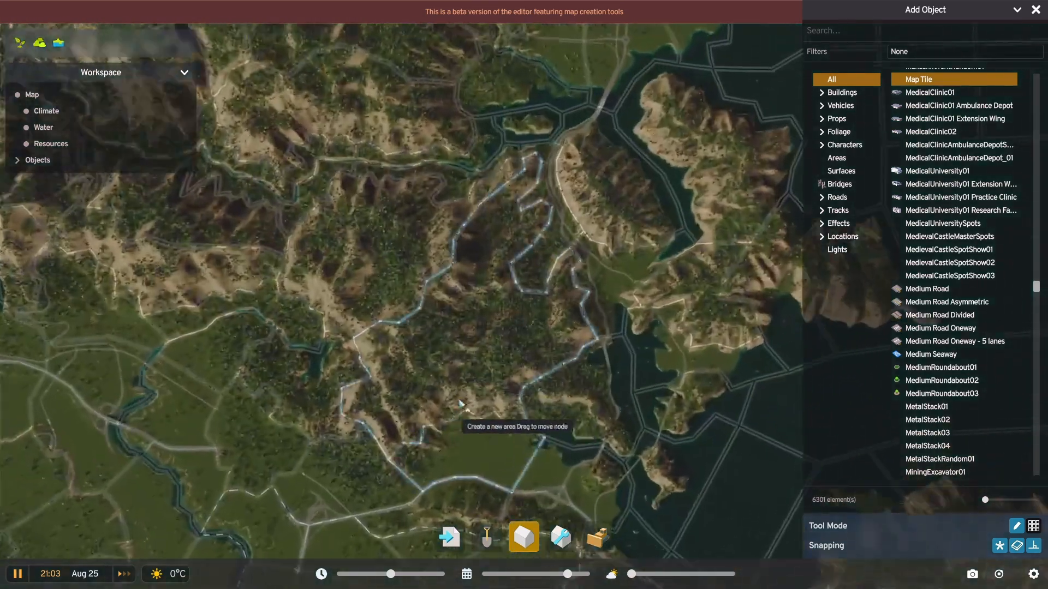
key("s")
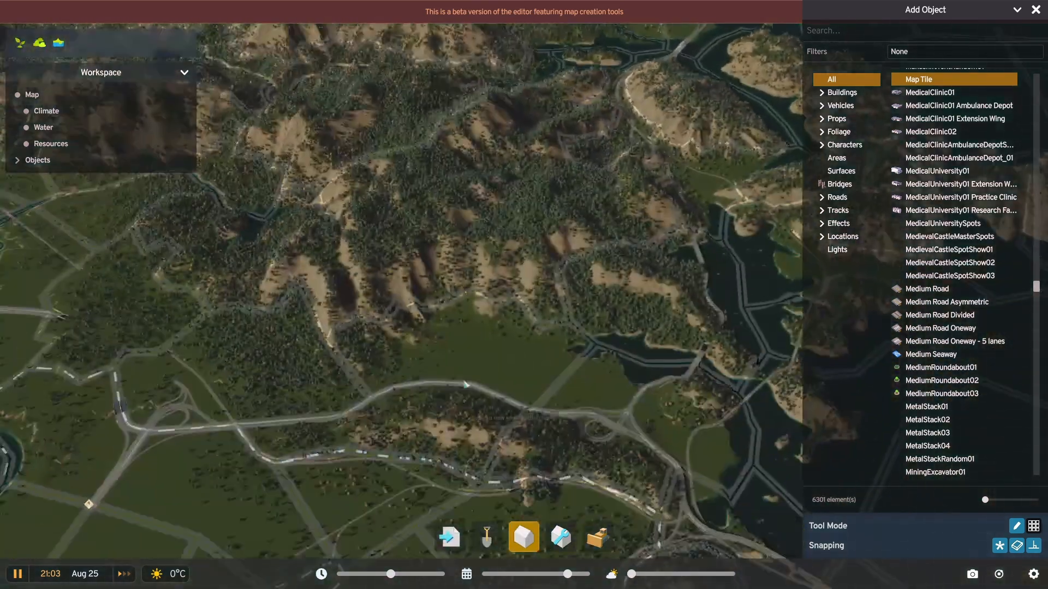
scroll(464, 346, "up", 4)
middle_click_drag(464, 346, 489, 293)
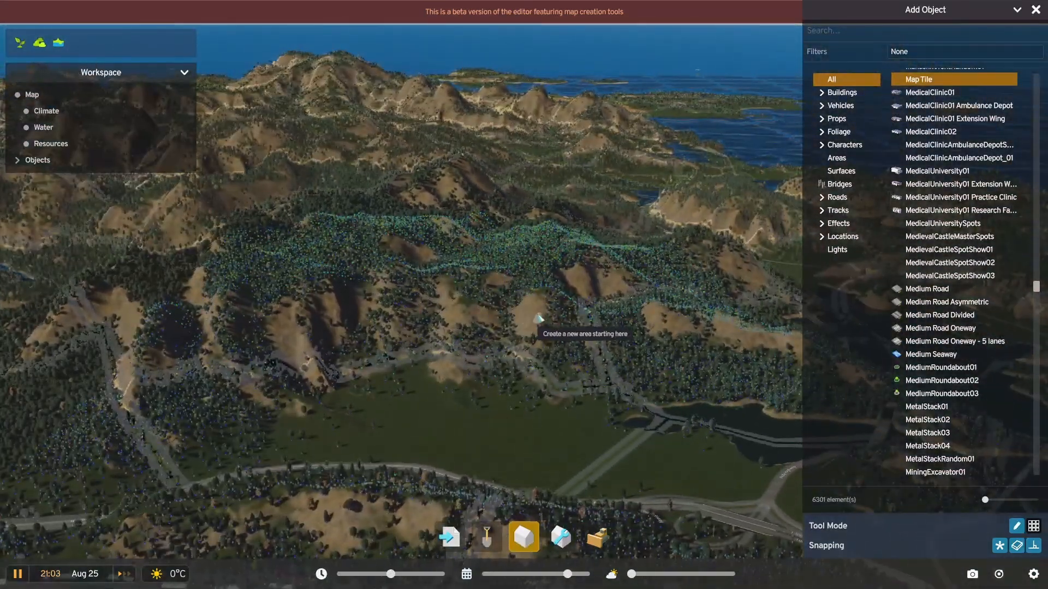
scroll(530, 268, "down", 10)
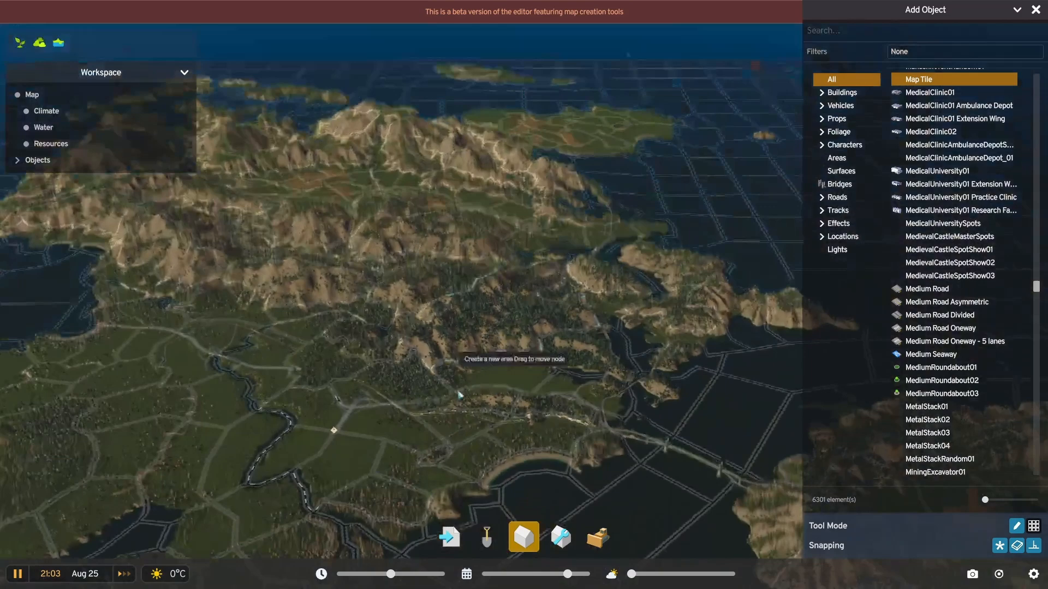
middle_click_drag(460, 394, 492, 381)
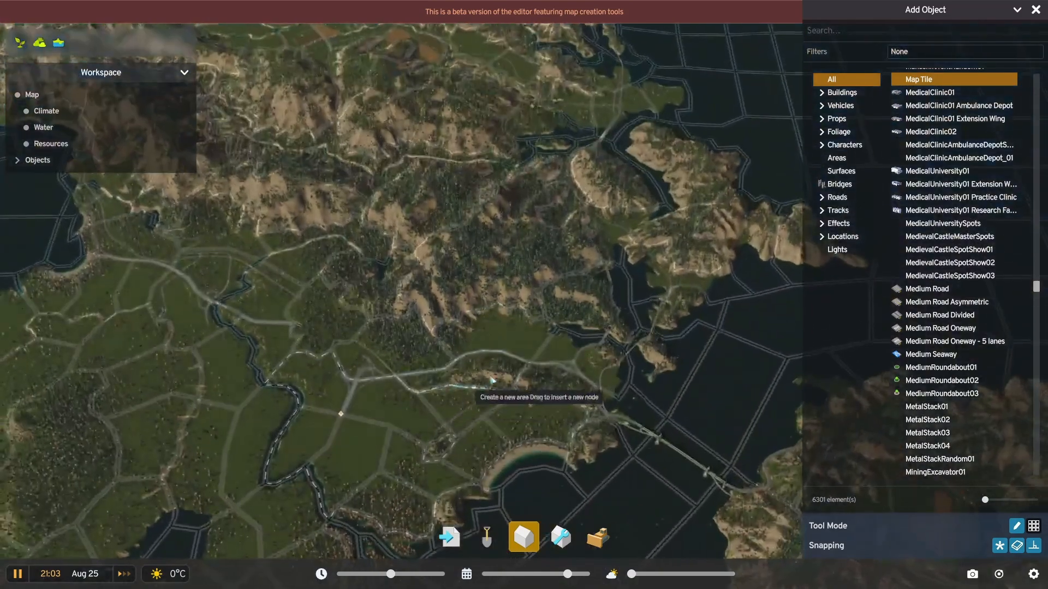
scroll(497, 350, "down", 5)
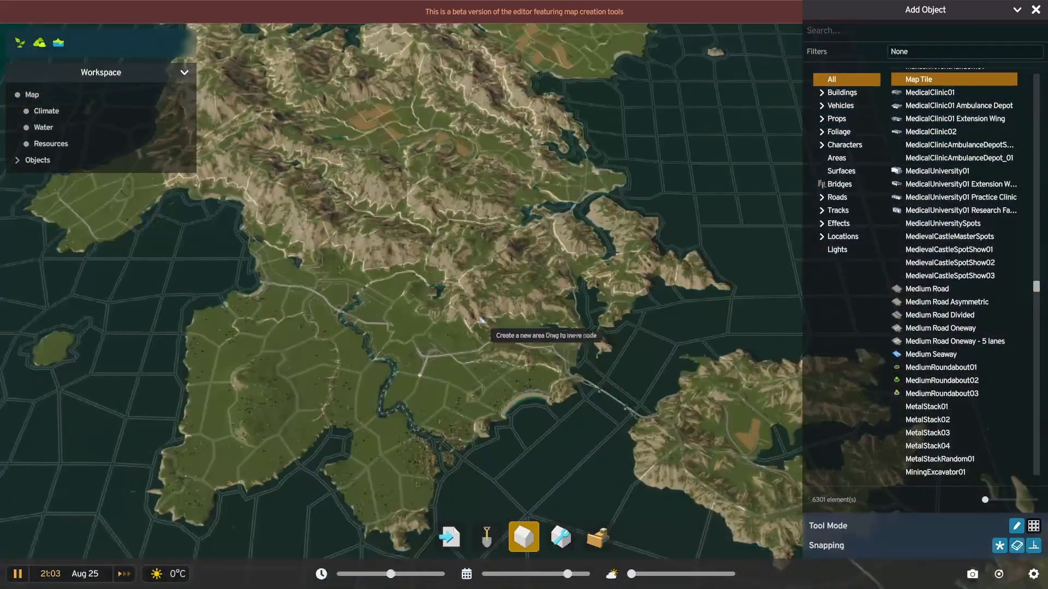
Survey the tile layout across the whole map, covering the mainland, the surrounding water and the outlying islands.
middle_click_drag(428, 329, 428, 421)
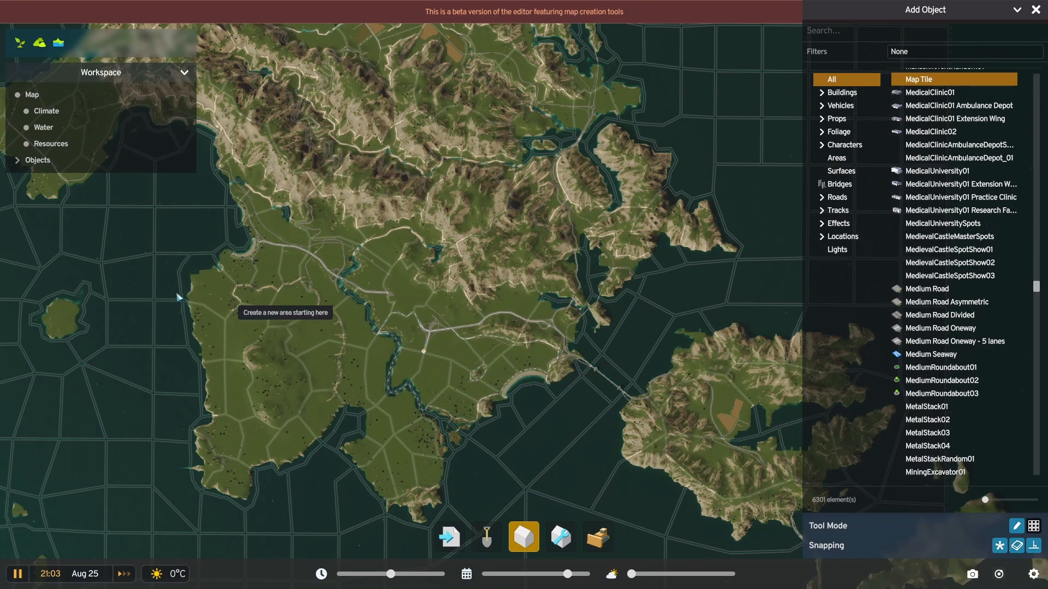
mouse_move(221, 2)
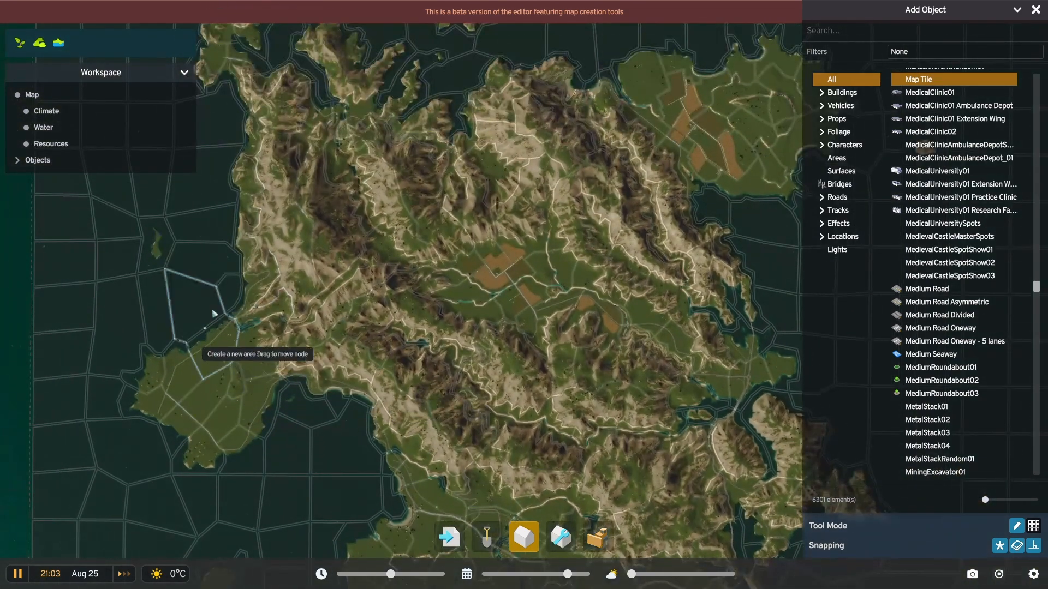
scroll(345, 291, "down", 1)
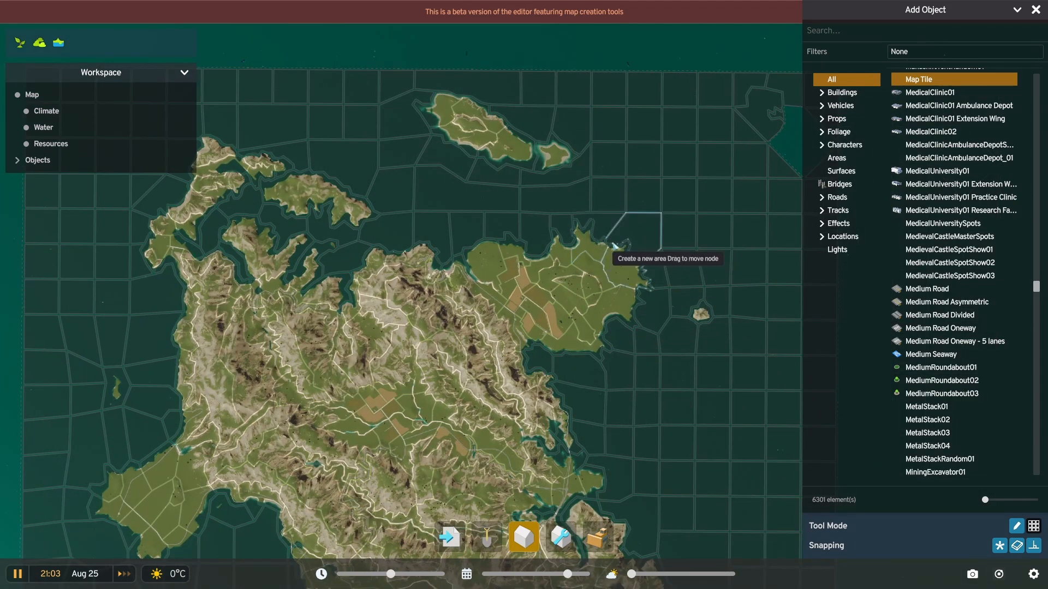
left_click(636, 323)
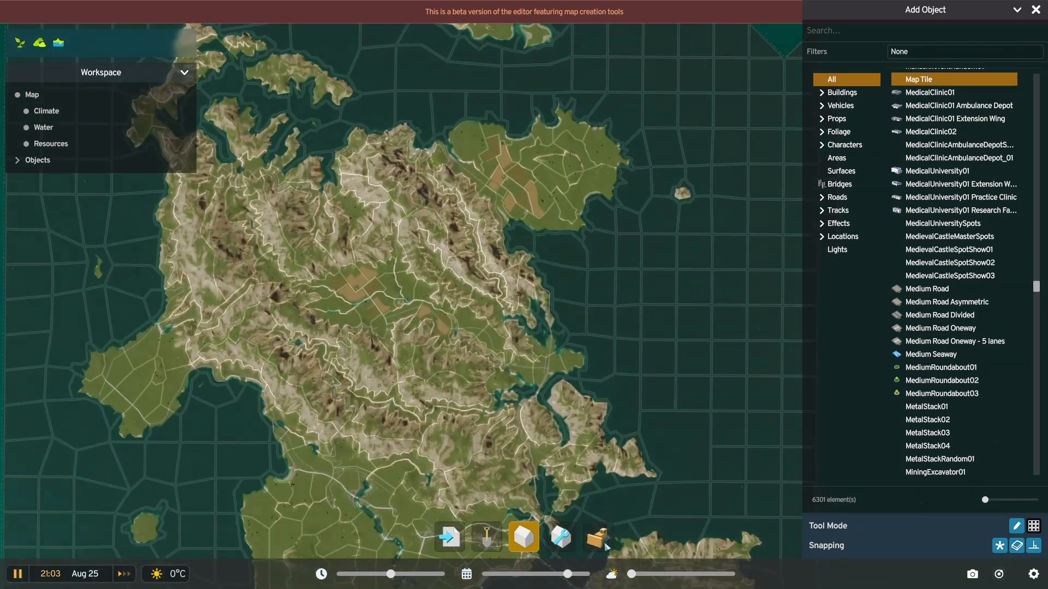
right_click_drag(606, 547, 635, 392)
right_click_drag(584, 493, 615, 371)
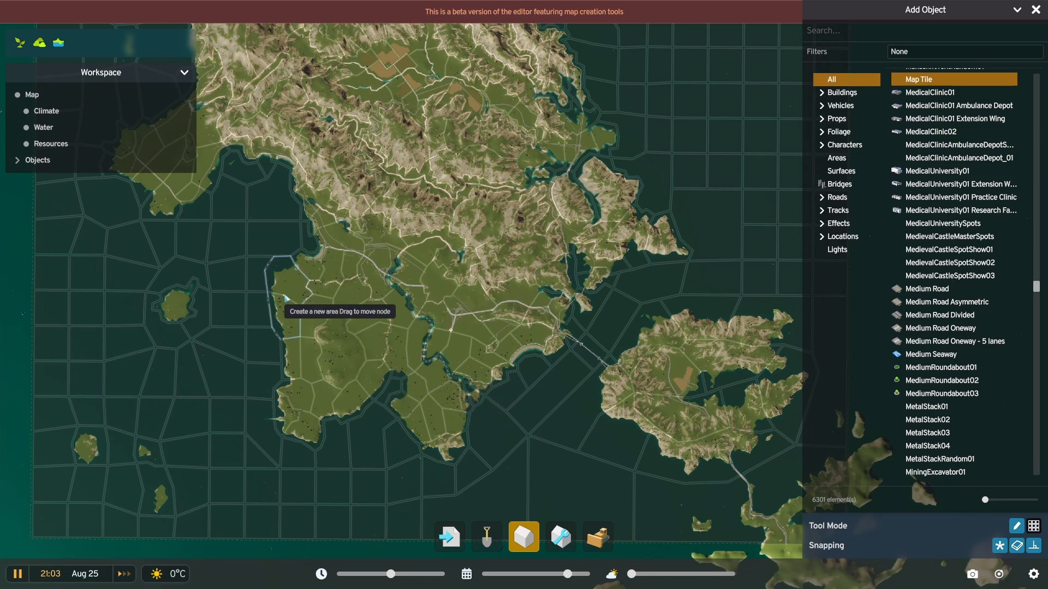
scroll(284, 168, "up", 3)
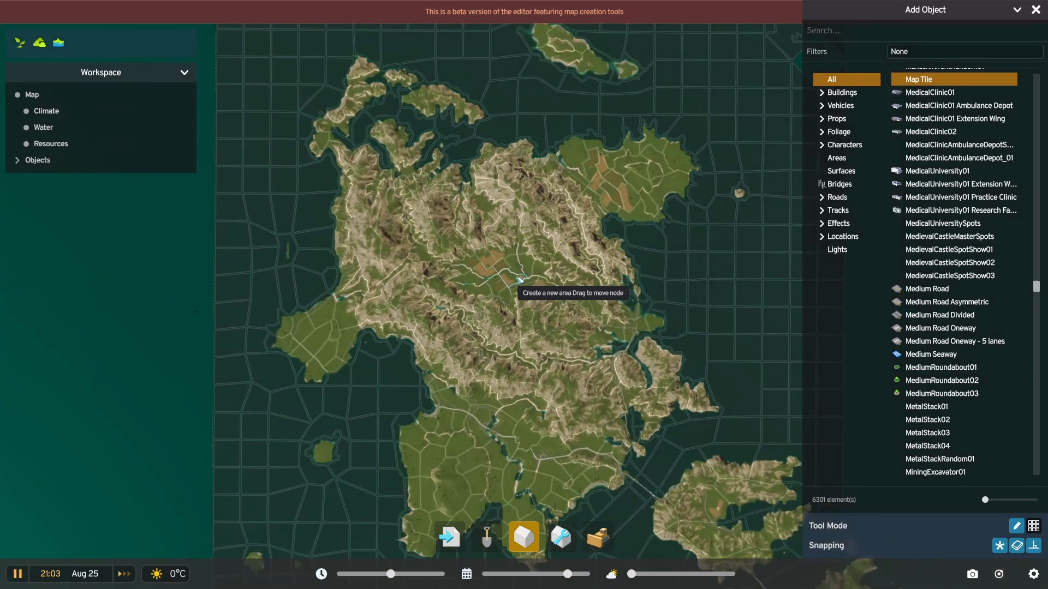
scroll(518, 310, "down", 2)
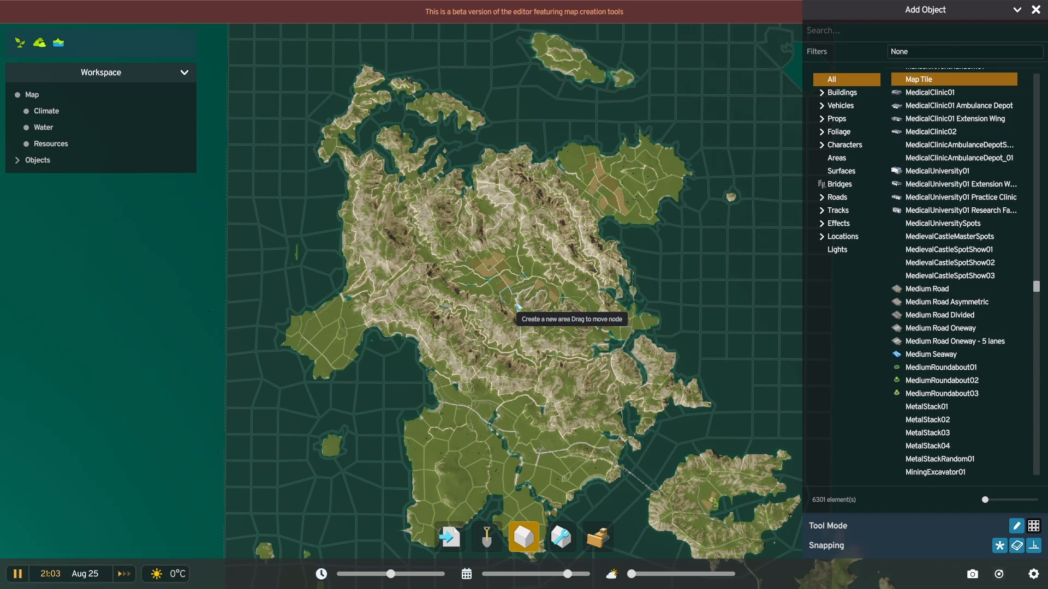
mouse_move(527, 585)
mouse_move(1046, 527)
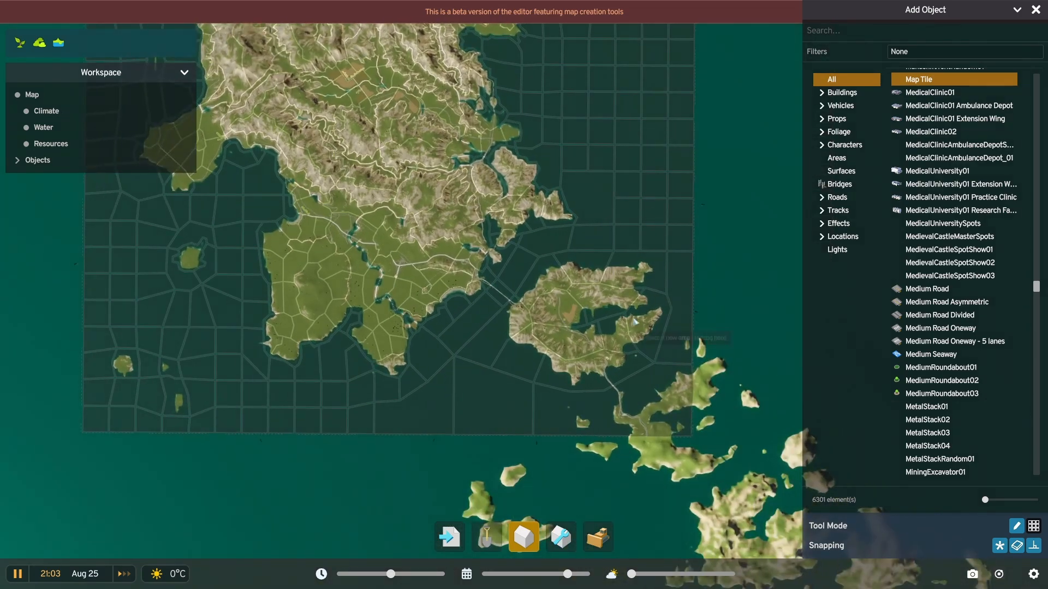
mouse_move(2, 2)
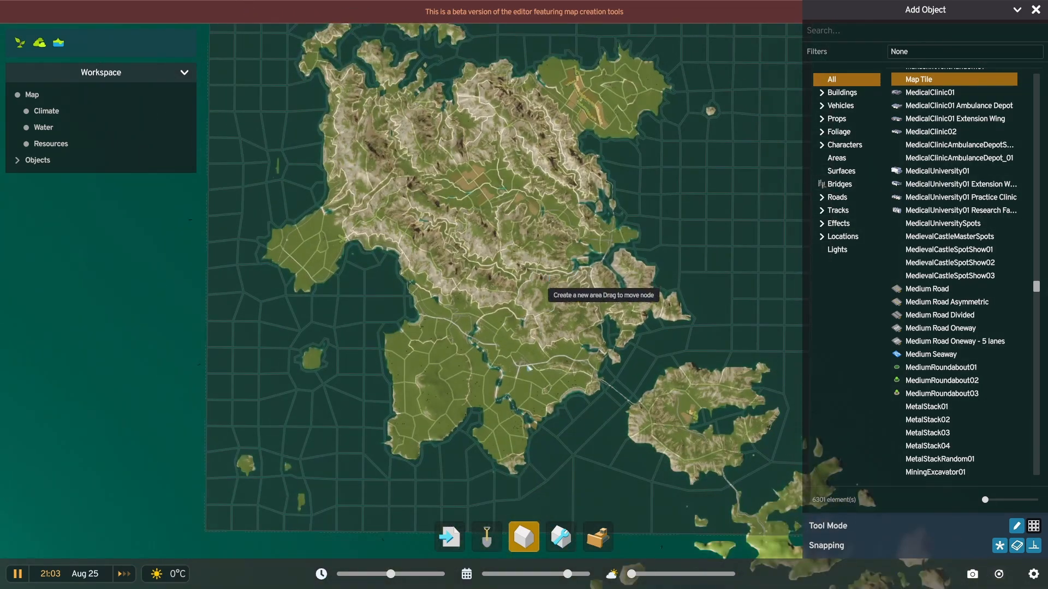
Examine the tile borders along the mountain ridges and the northwestern peninsula from several viewing angles.
scroll(470, 437, "up", 5)
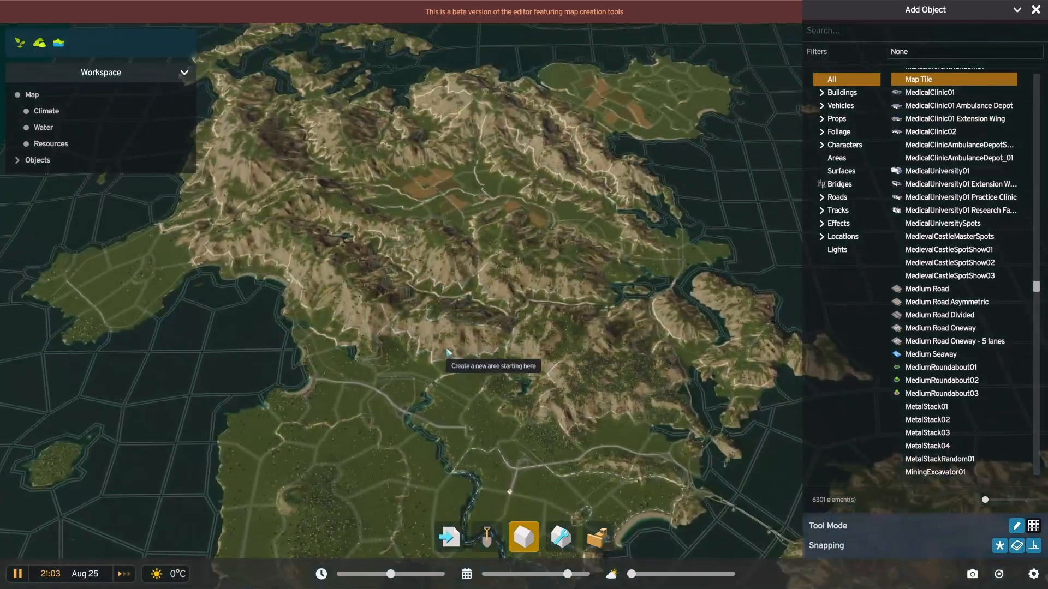
scroll(448, 350, "up", 3)
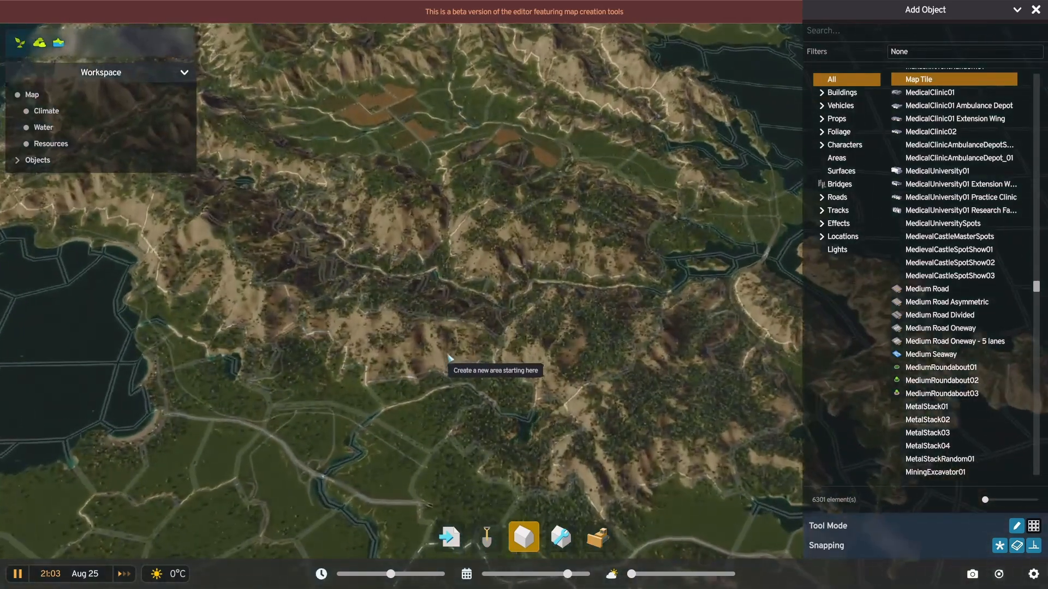
scroll(450, 357, "down", 6)
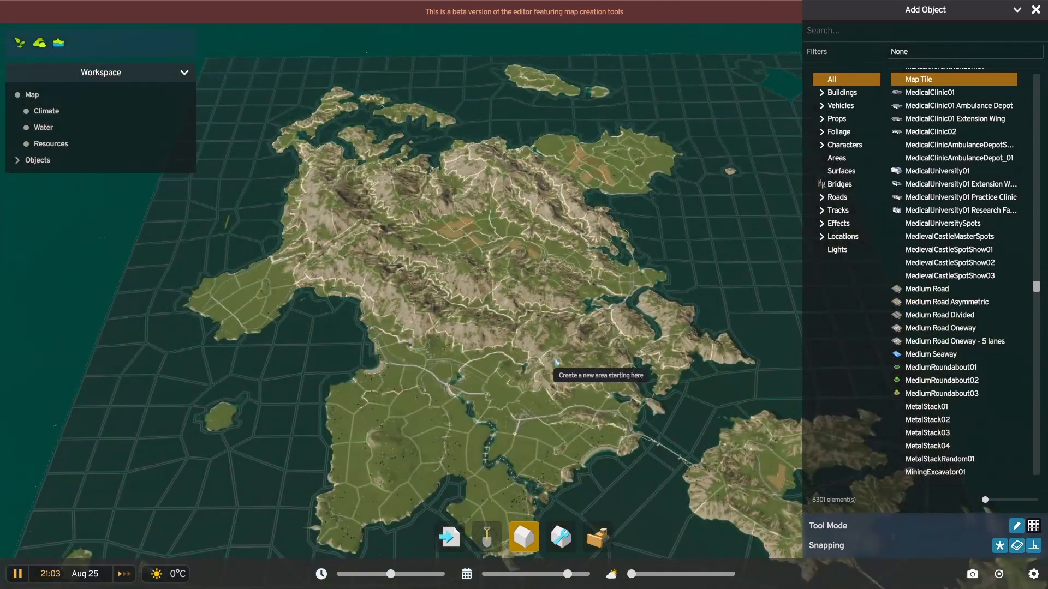
key("d")
key("s")
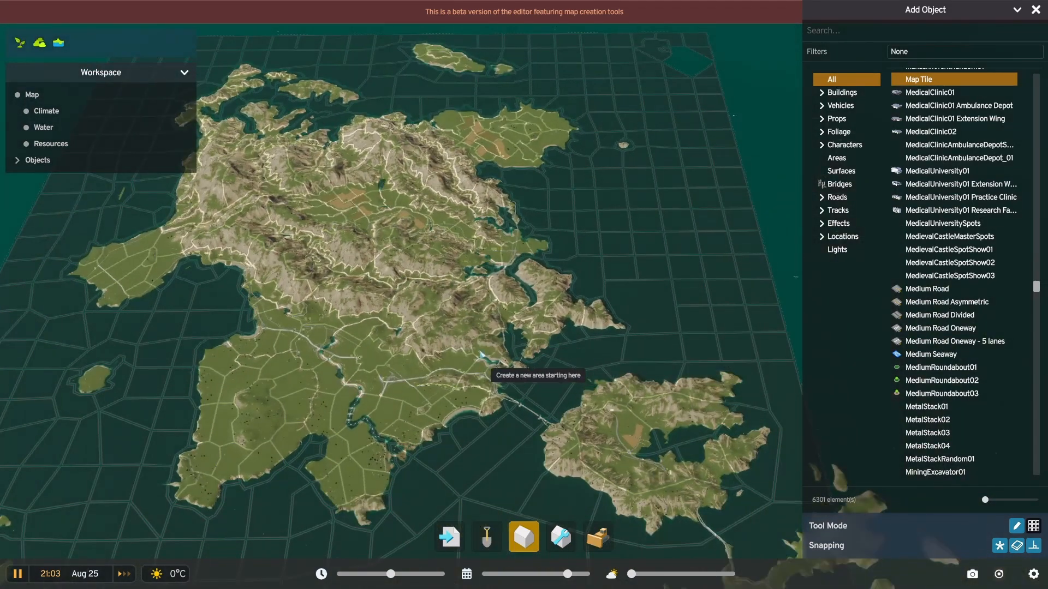
middle_click_drag(495, 371, 450, 6)
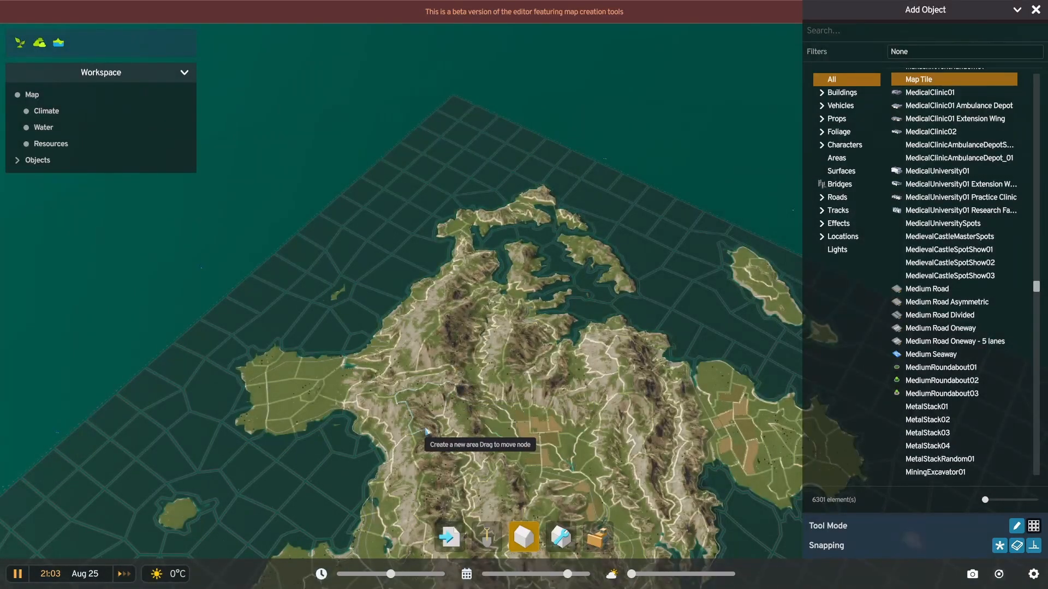
scroll(420, 426, "up", 5)
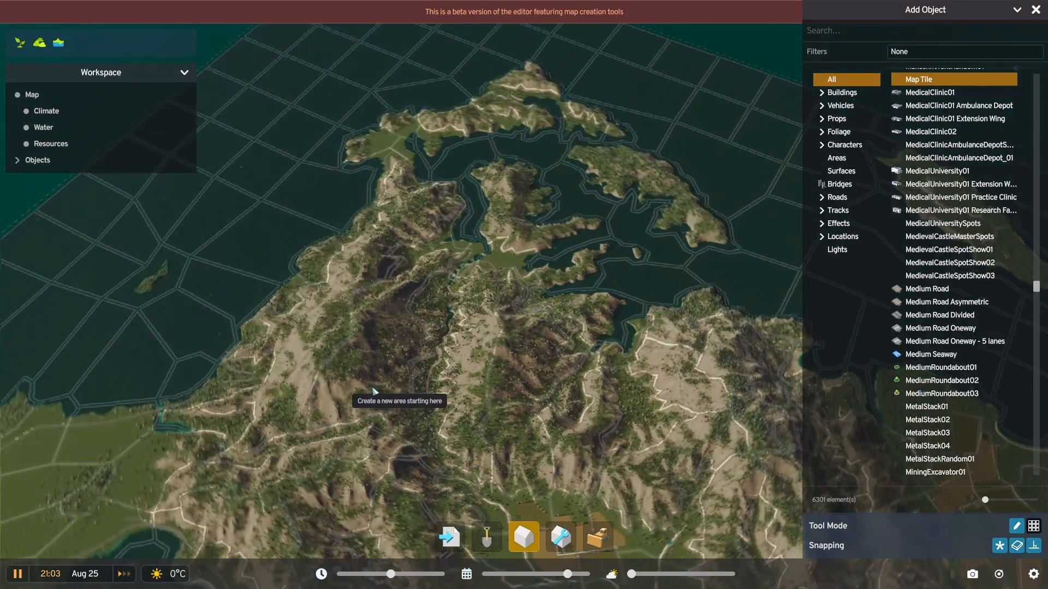
scroll(361, 382, "up", 3)
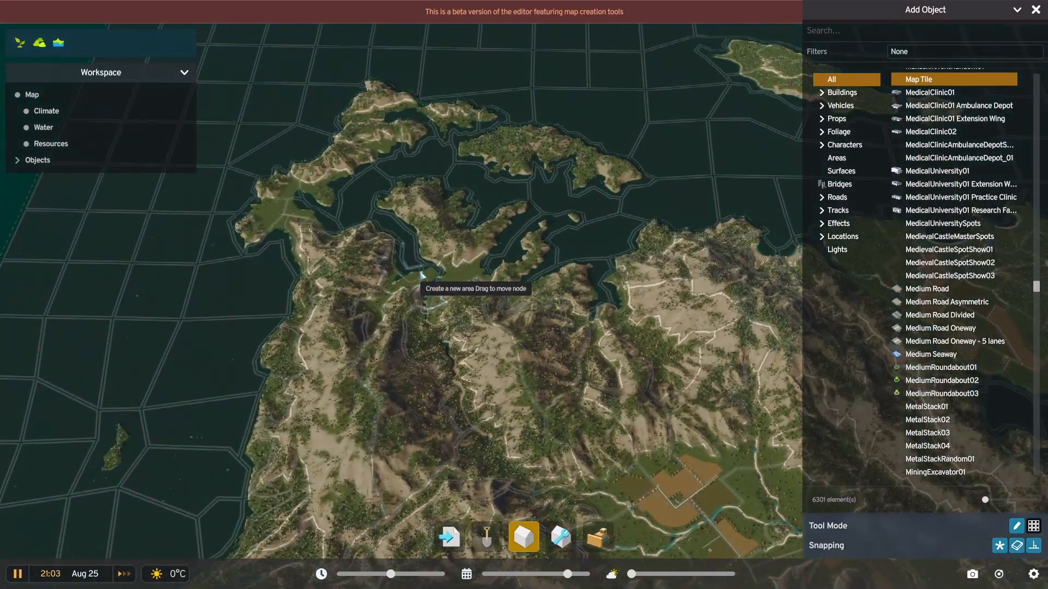